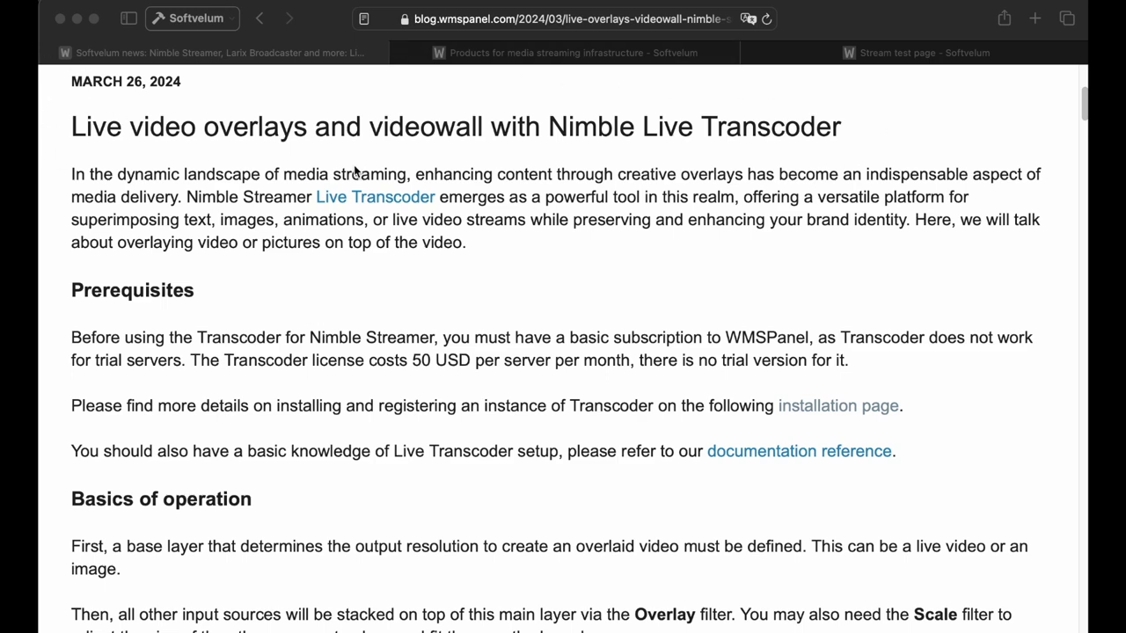
Skim the blog article on live video overlays and videowall, from prerequisites to the source types for overlays.
scroll(311, 332, "down", 12)
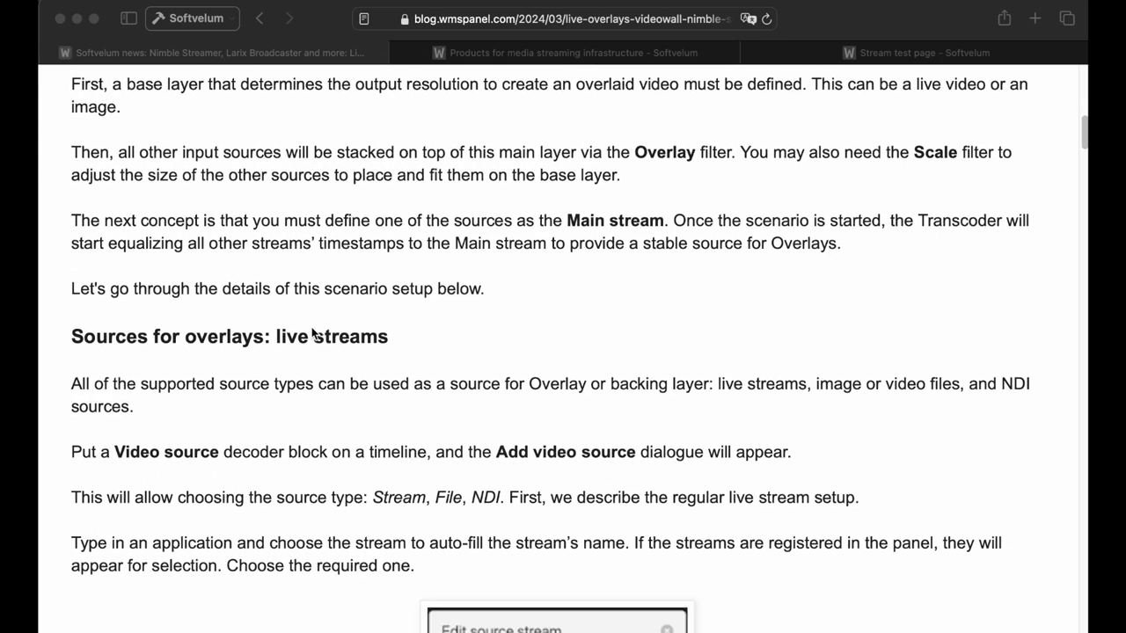
scroll(311, 333, "down", 20)
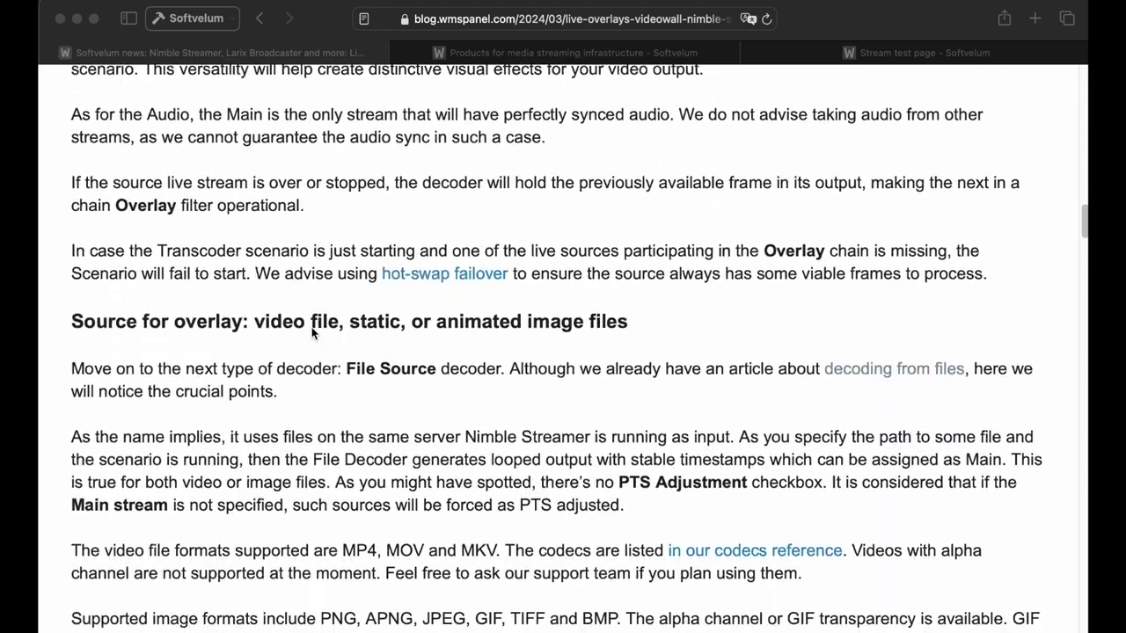
scroll(312, 333, "down", 20)
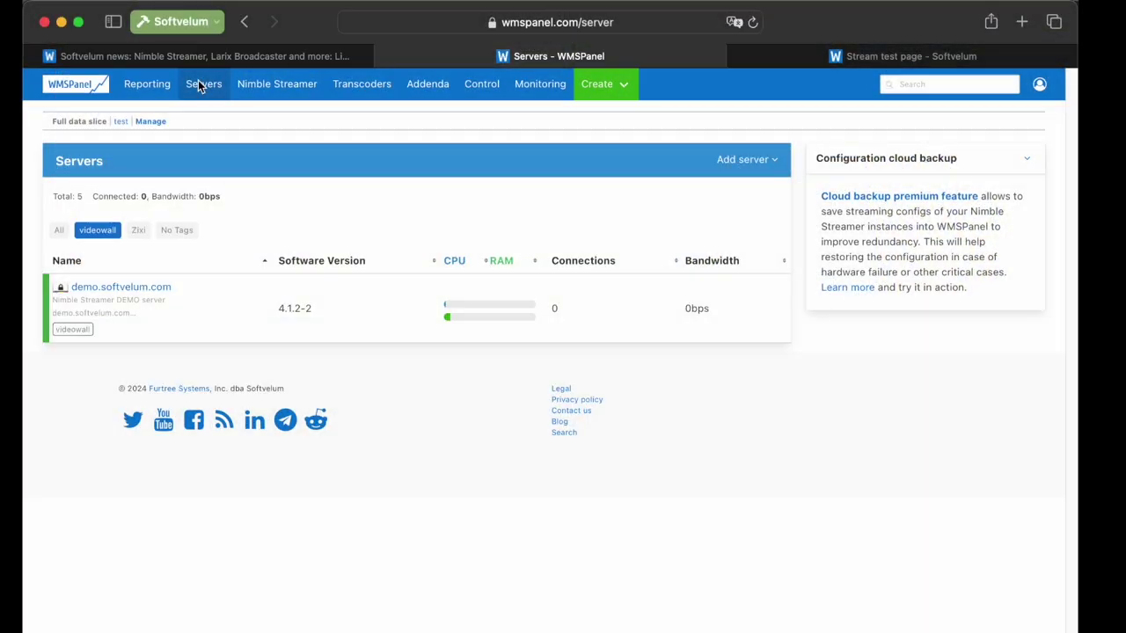
Open the demo.softvelum.com server details and check the Transcoder package status.
left_click(130, 289)
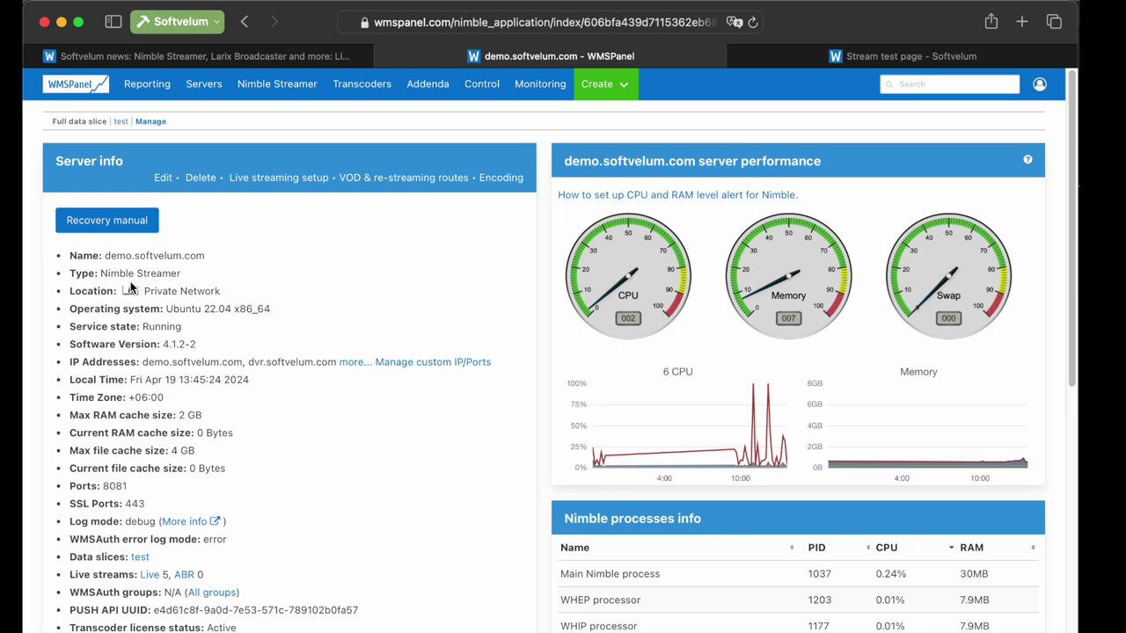
scroll(130, 282, "down", 3)
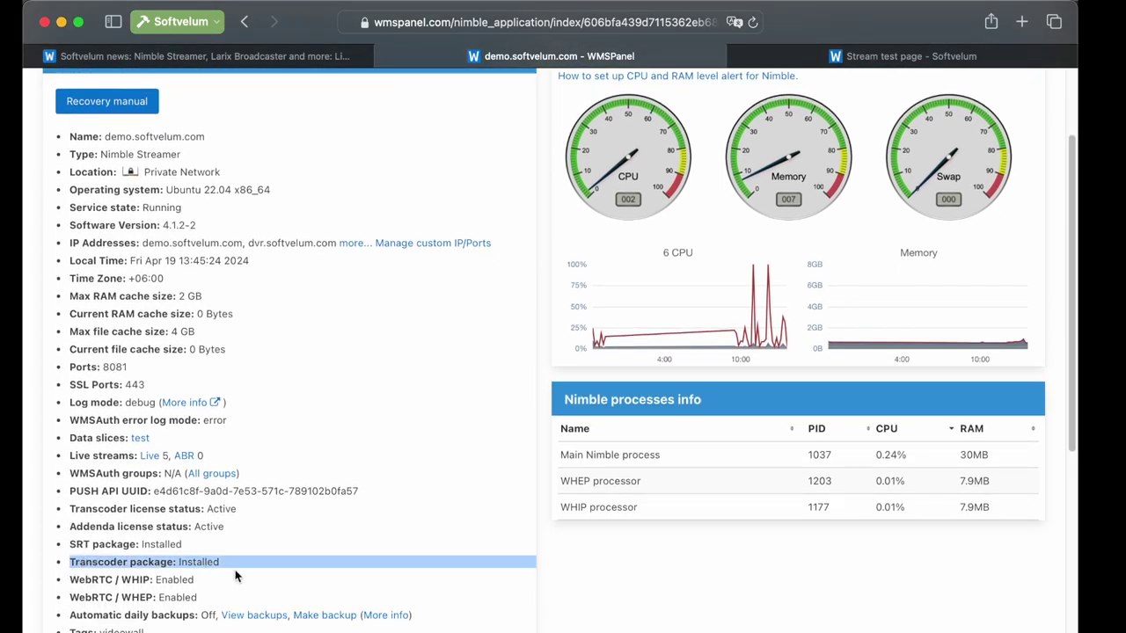
scroll(141, 526, "up", 3)
Open the account settings and check the Transcoder license assigned to demo.softvelum.com.
left_click(1039, 83)
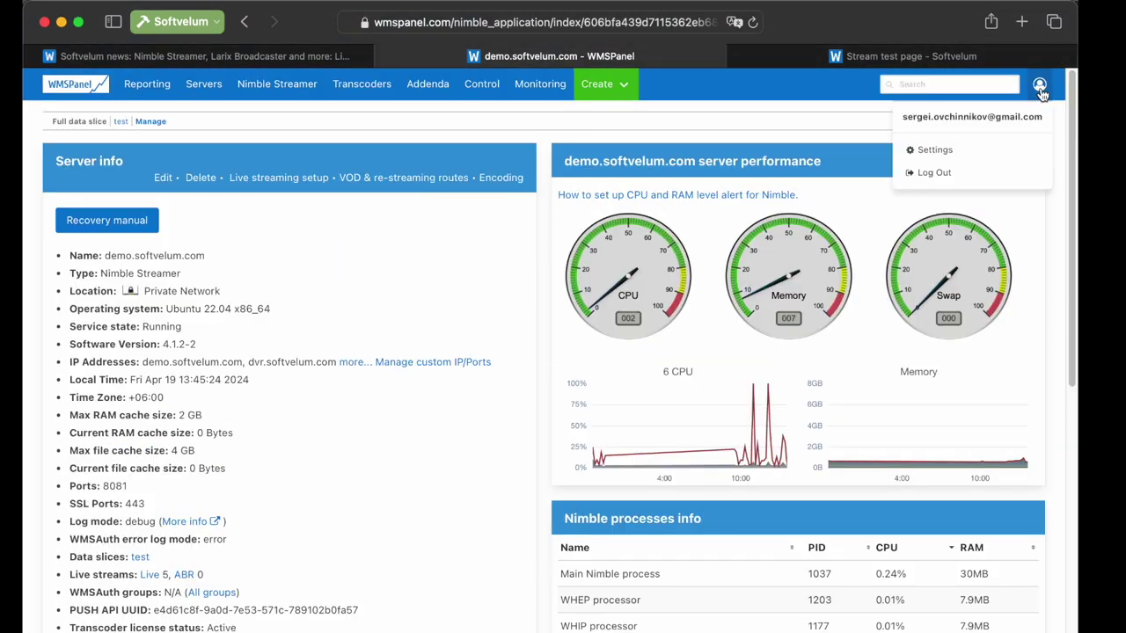
left_click(987, 154)
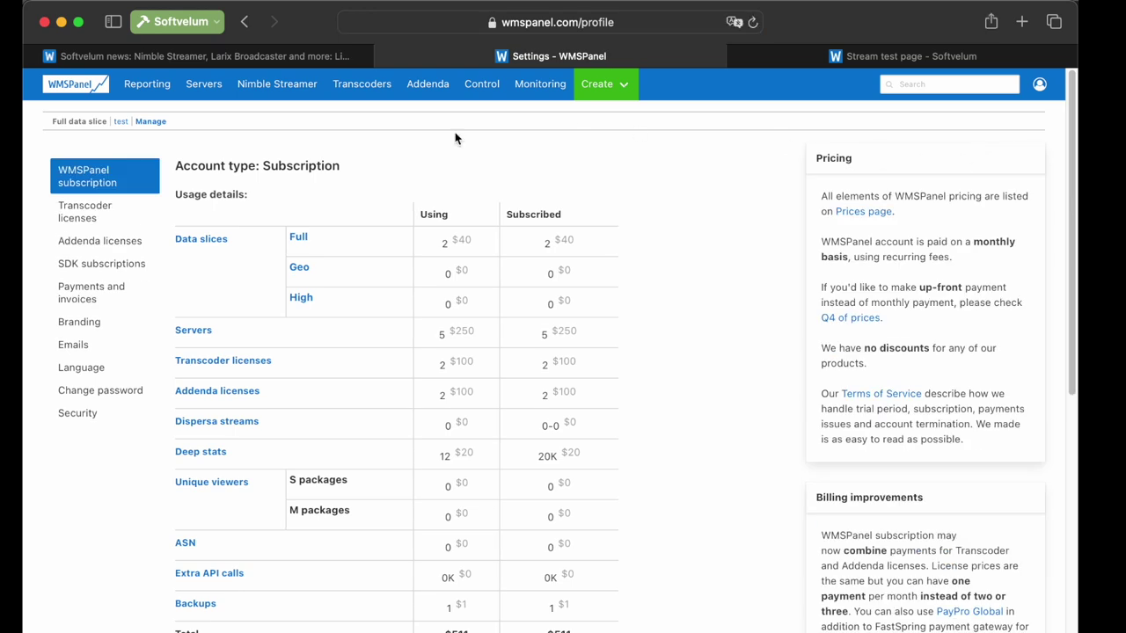
left_click(121, 204)
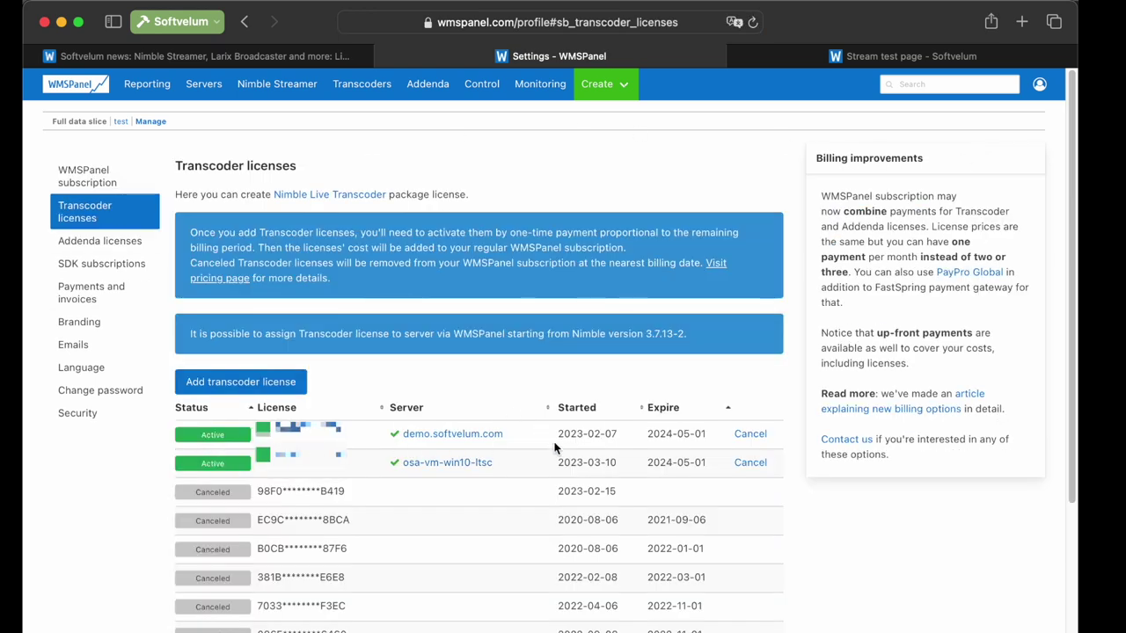
left_click(395, 430)
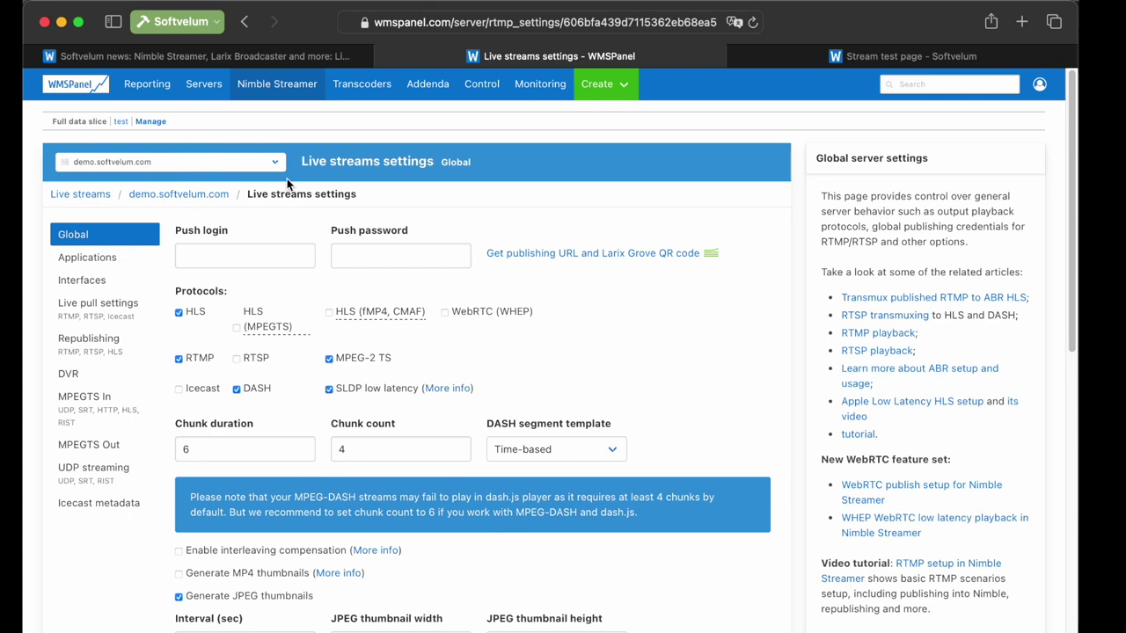
Add application settings for an application named live, with DASH disabled and HLS and SLDP kept as protocols.
left_click(109, 255)
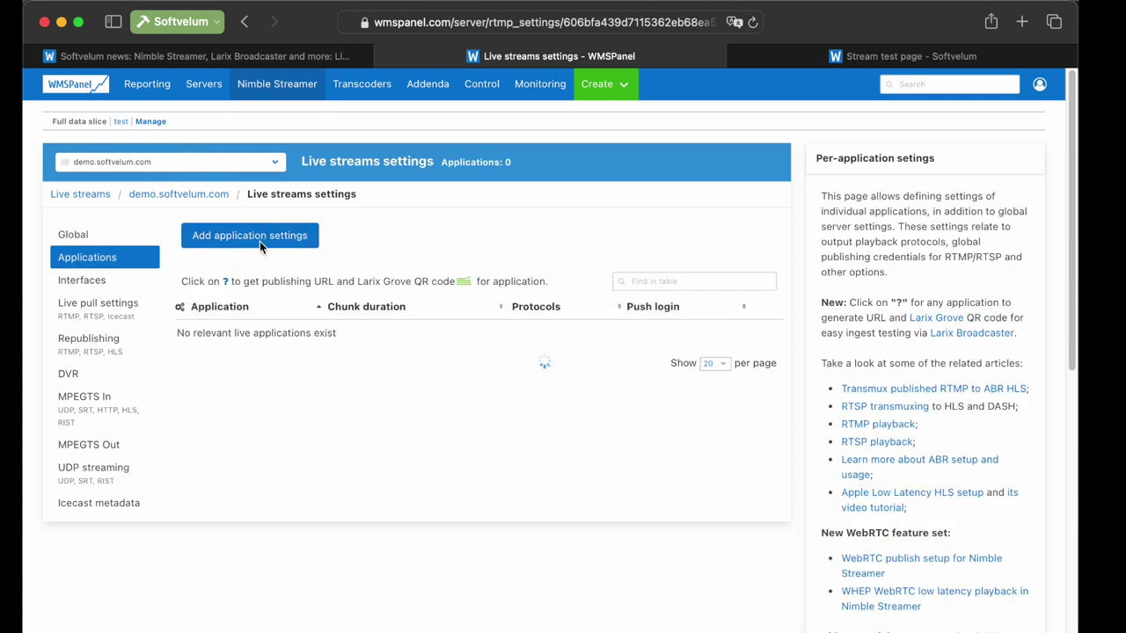
left_click(260, 236)
left_click(404, 168)
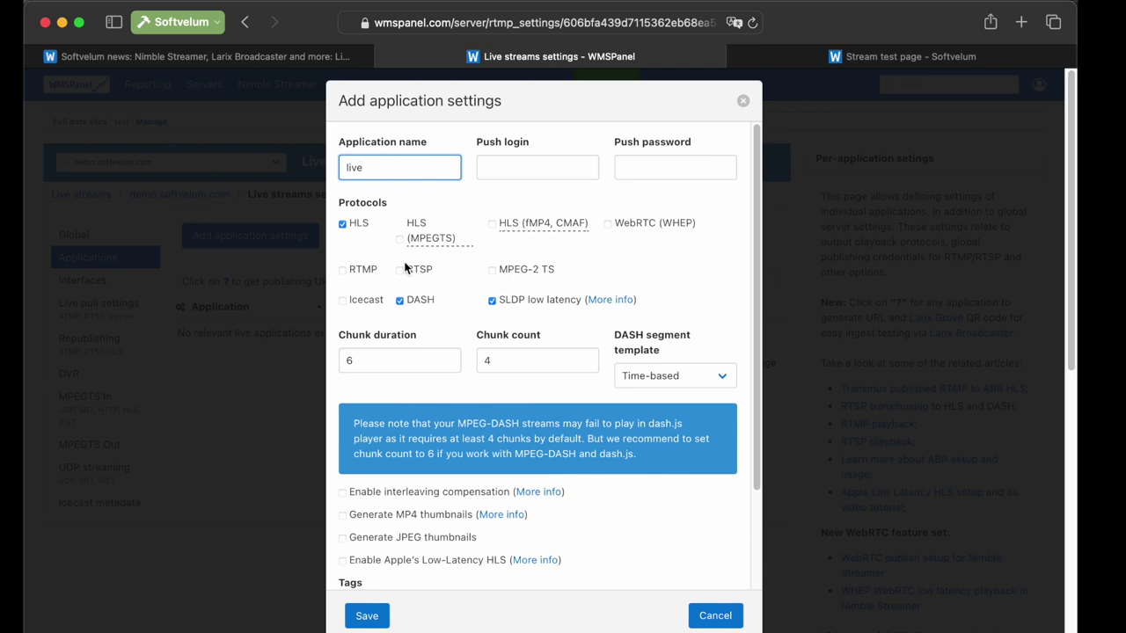
left_click(401, 302)
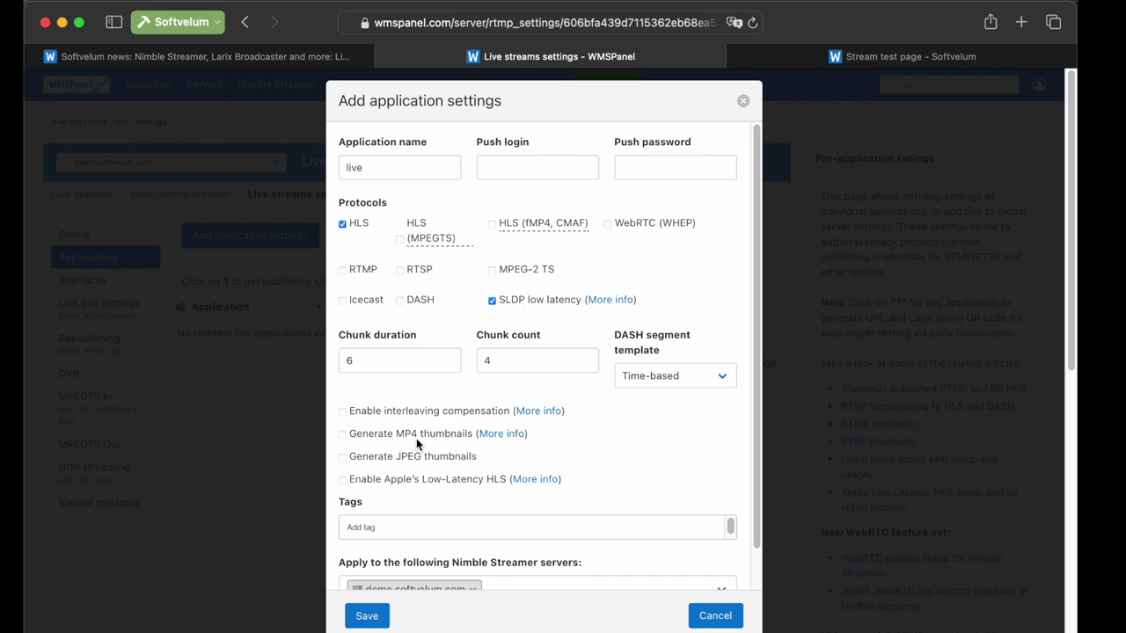
left_click(366, 615)
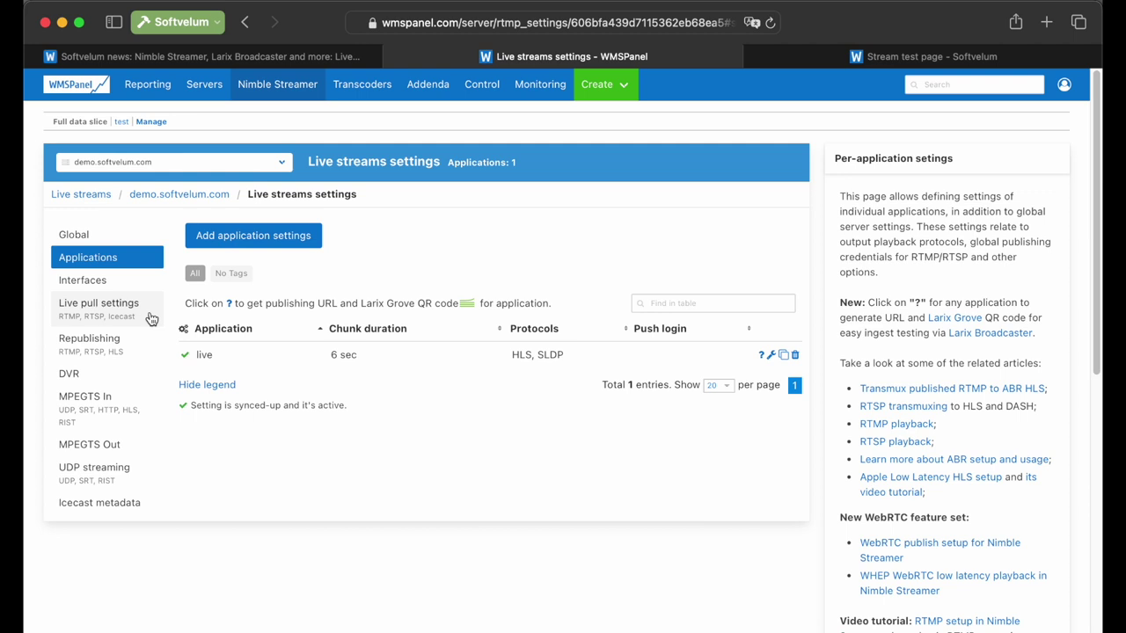
Review the RTMP interface among the server's live streams settings.
left_click(141, 286)
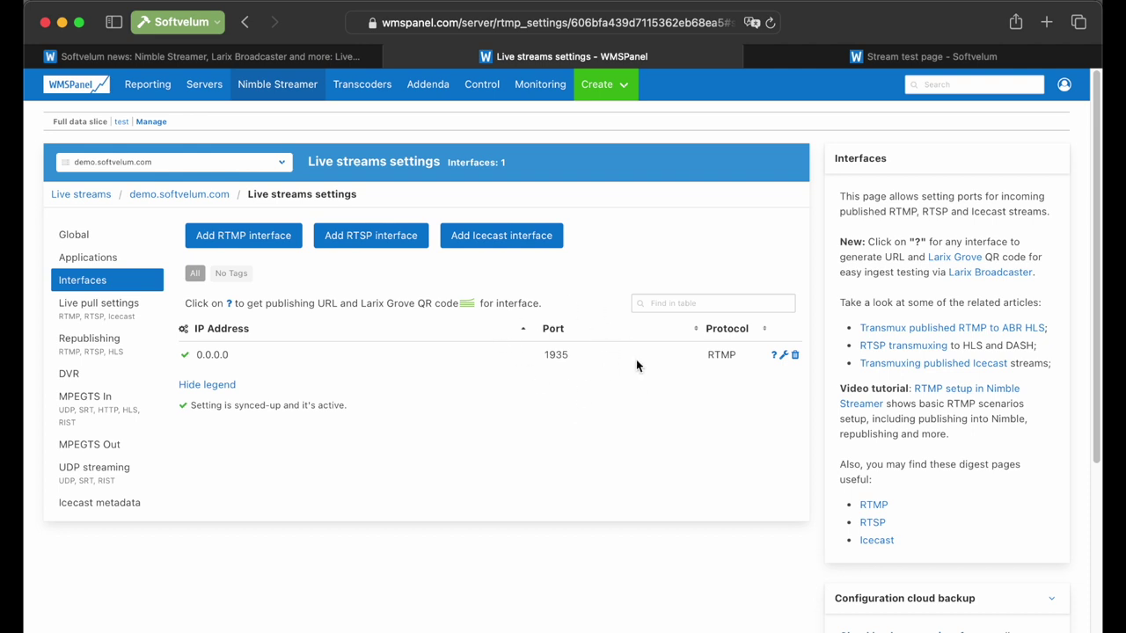
left_click(784, 355)
Start a new incoming MPEGTS SRT stream in Listen mode on local IP 0.0.0.0 and port 49001.
left_click(134, 419)
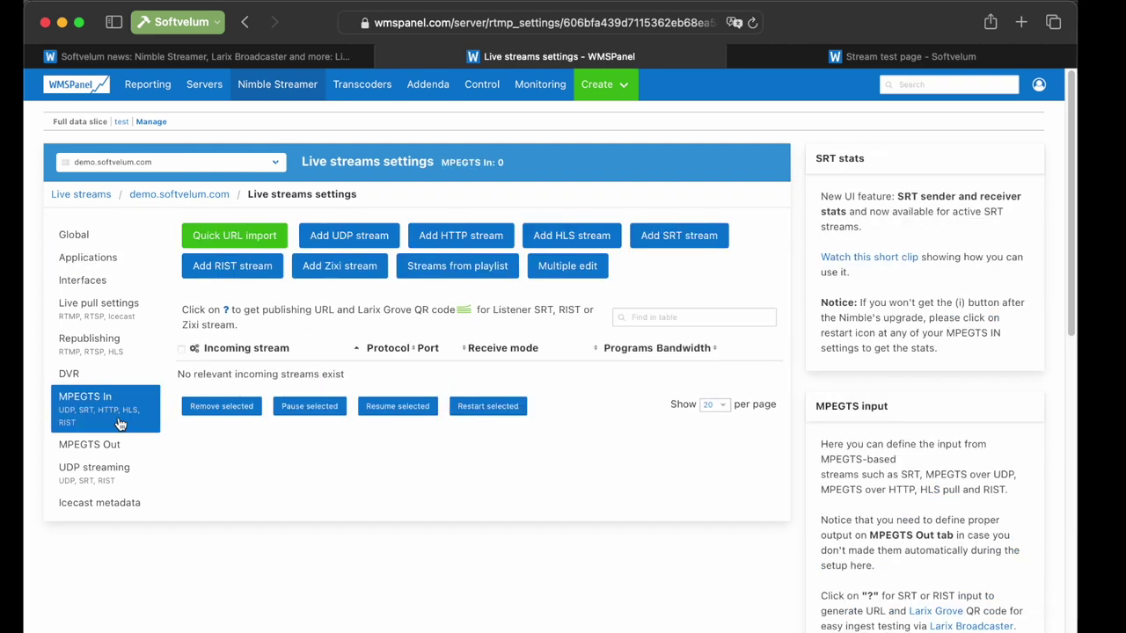
left_click(699, 238)
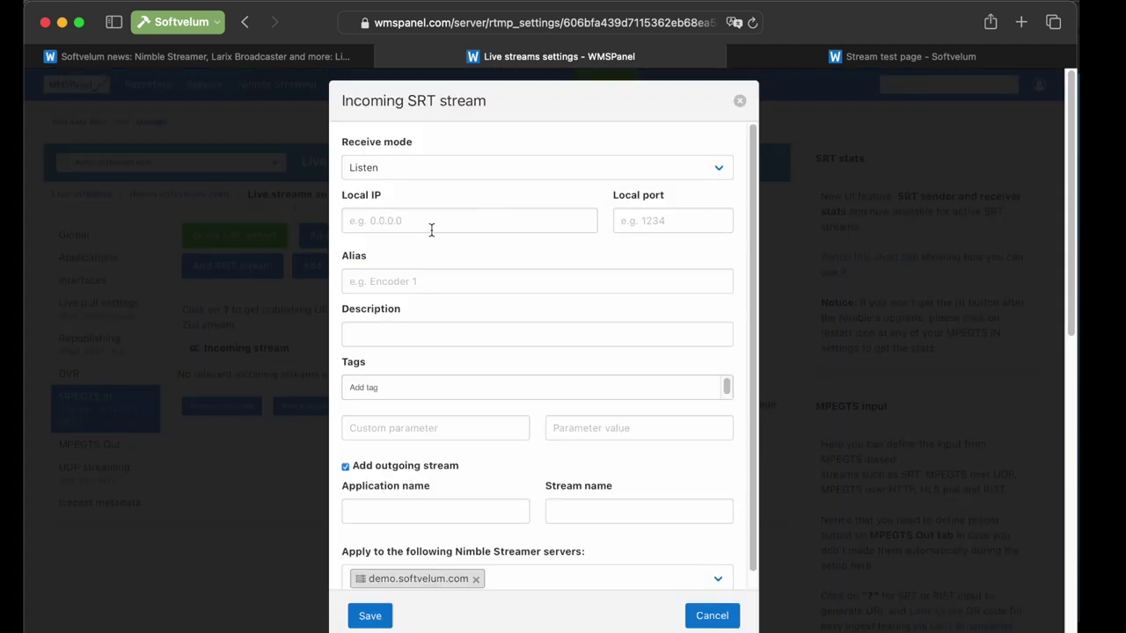
left_click(431, 230)
left_click(420, 244)
left_click(671, 227)
type("49001")
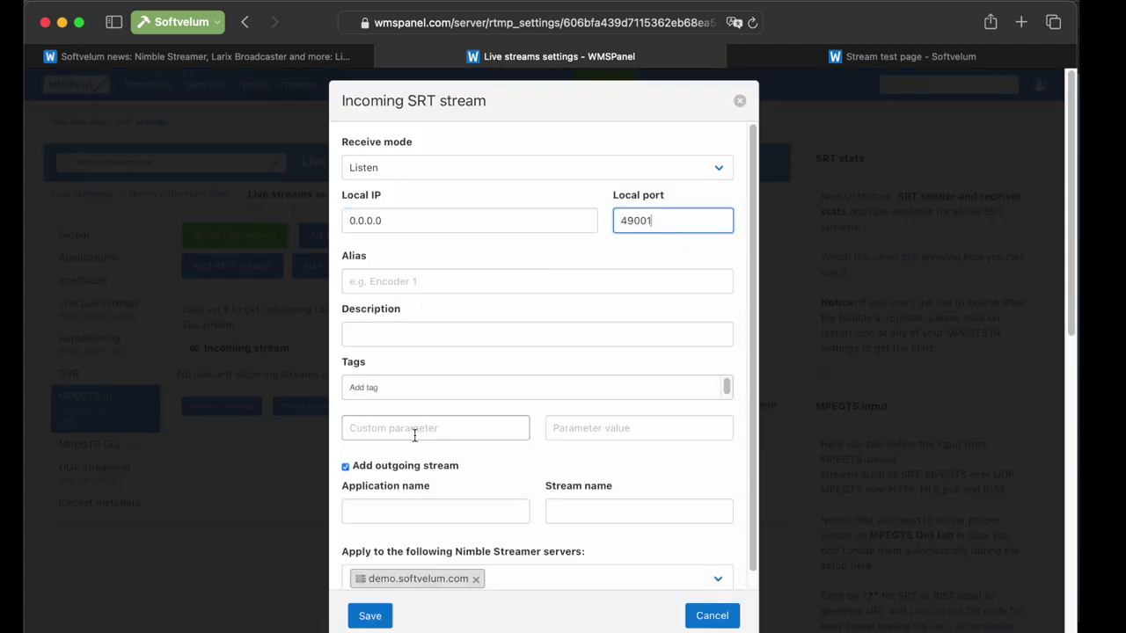
Give the SRT stream a latency parameter of 2000 and save it with outgoing application live and stream name larix.
left_click(426, 431)
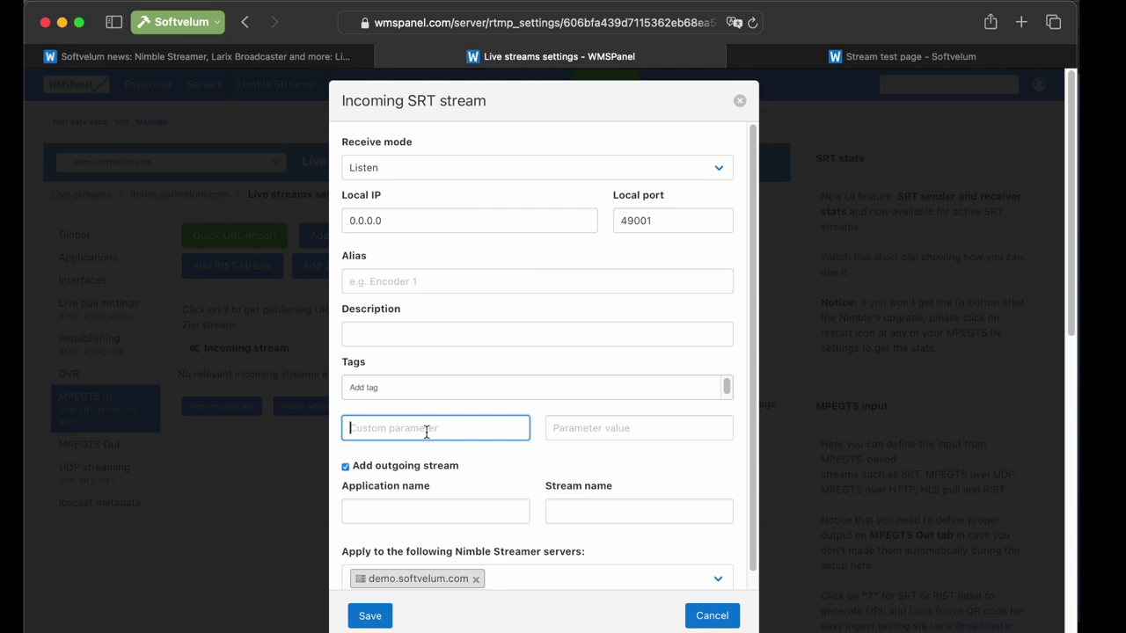
type("latency")
key("Tab")
type("2000")
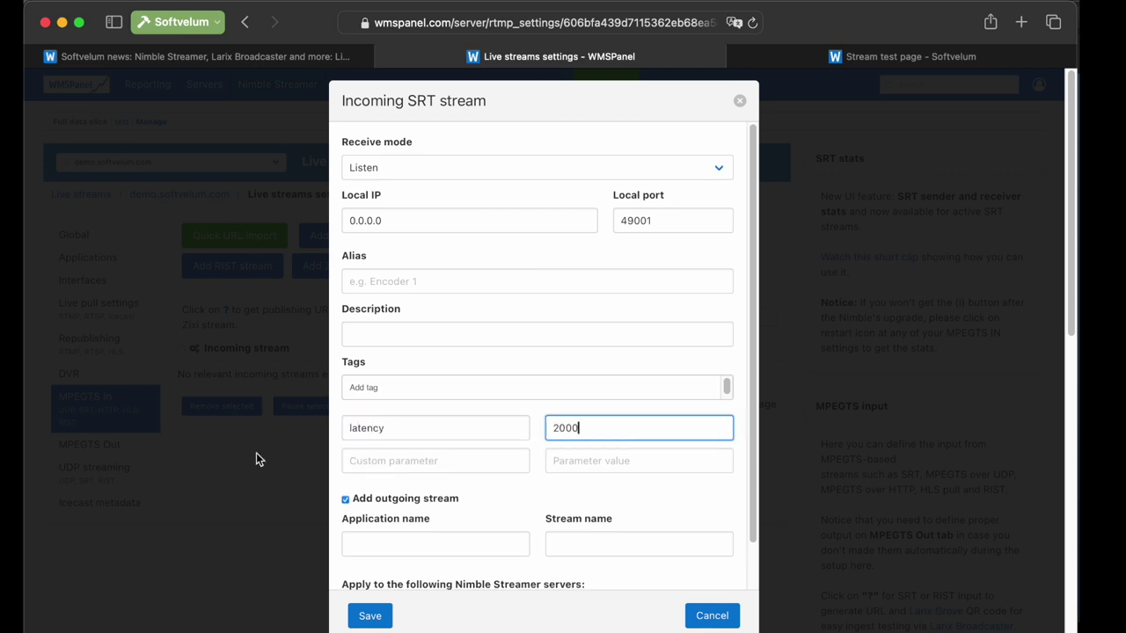
left_click(449, 539)
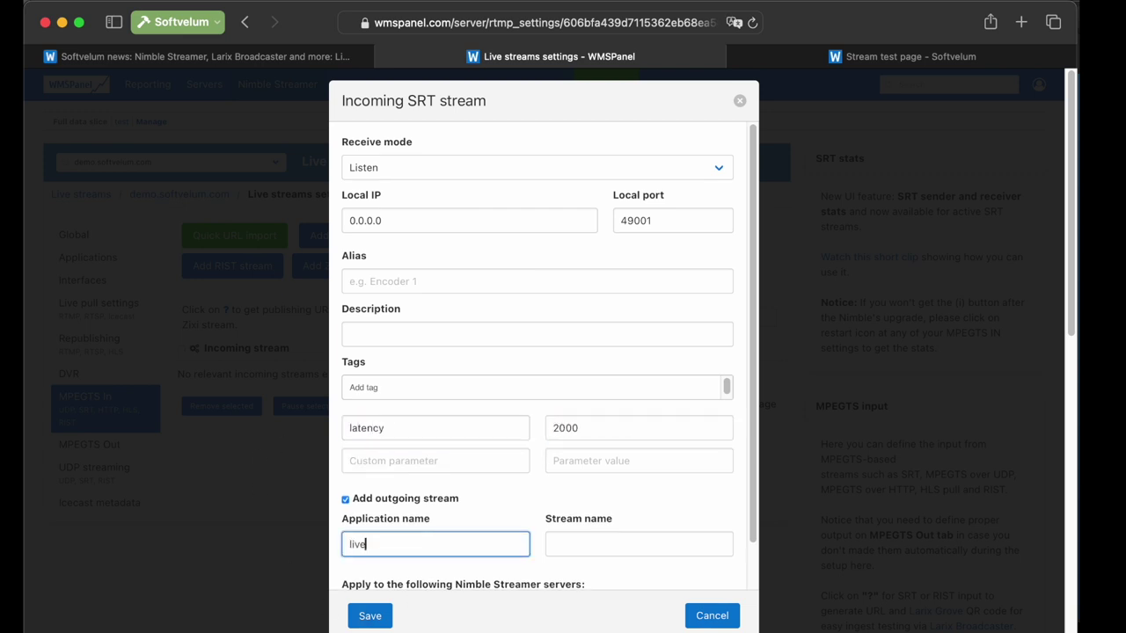
key("Tab")
type("la")
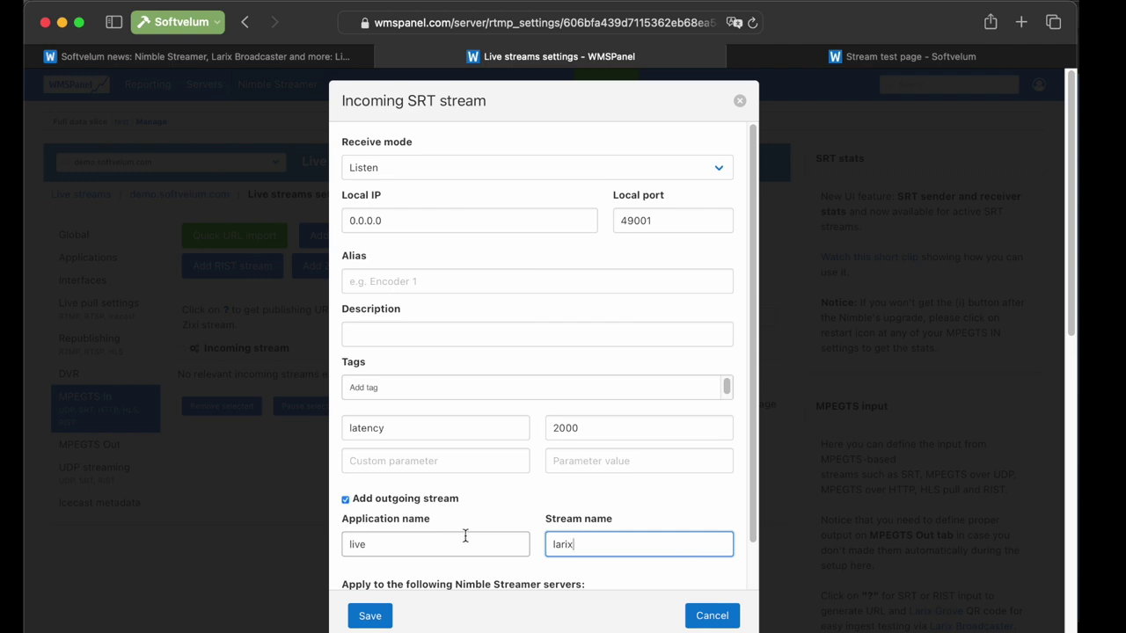
left_click(387, 616)
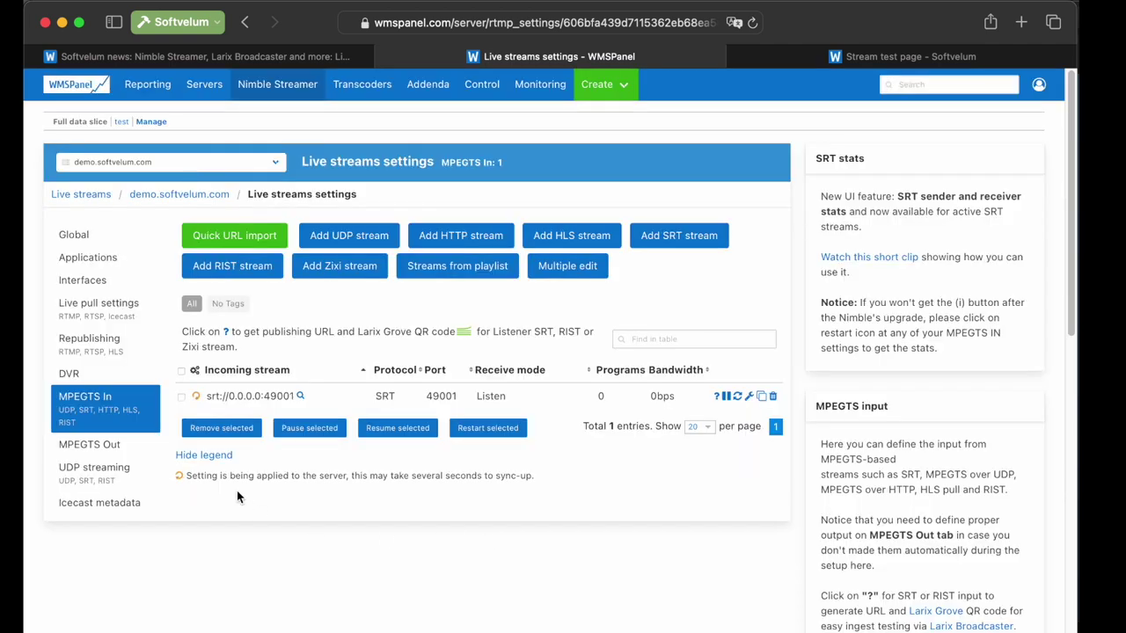
Start a second incoming SRT stream in Listen mode on 0.0.0.0, port 49002, with a latency parameter of 2000.
left_click(679, 237)
left_click(710, 227)
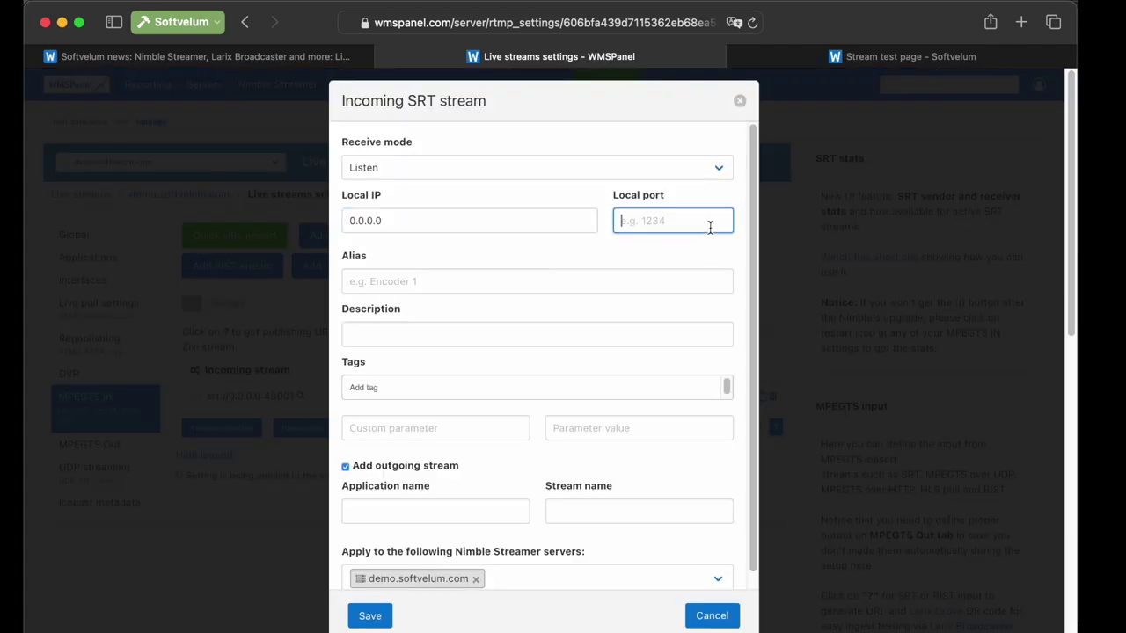
type("49002")
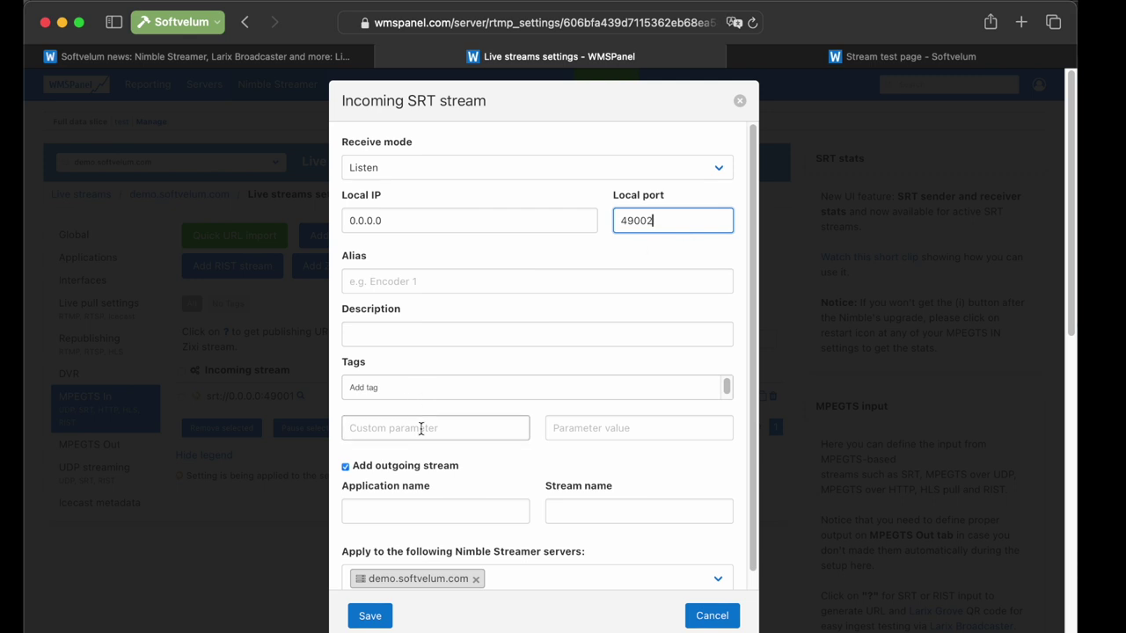
left_click(419, 429)
type("latency")
key("Tab")
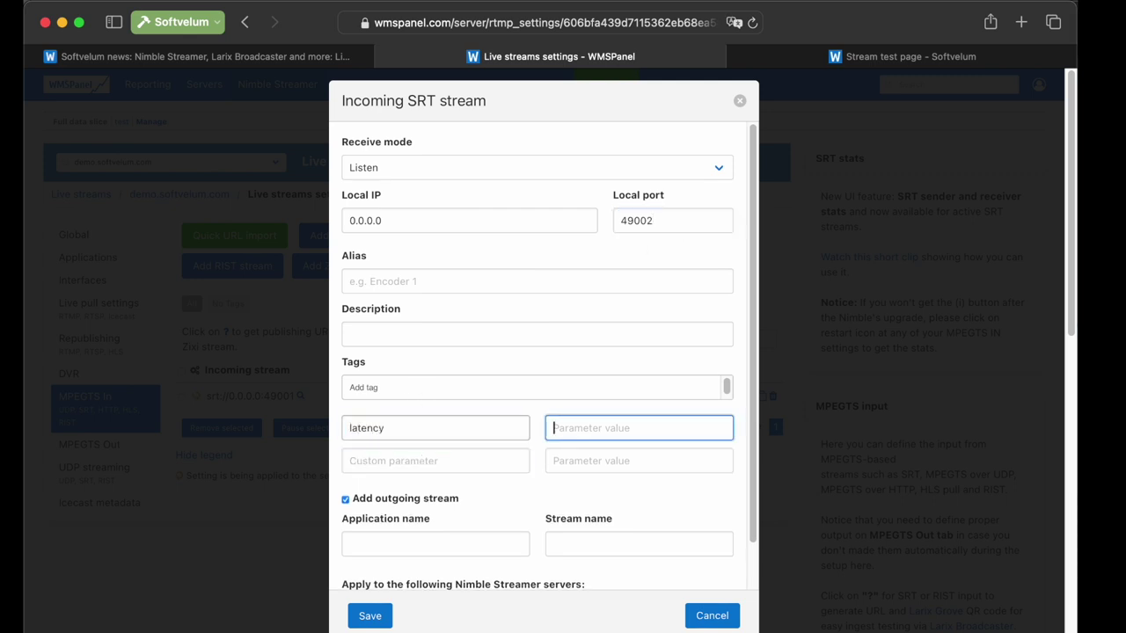
type("2000")
Set the second stream's outgoing application to live and stream name to tos, and save it.
left_click(403, 552)
type("live")
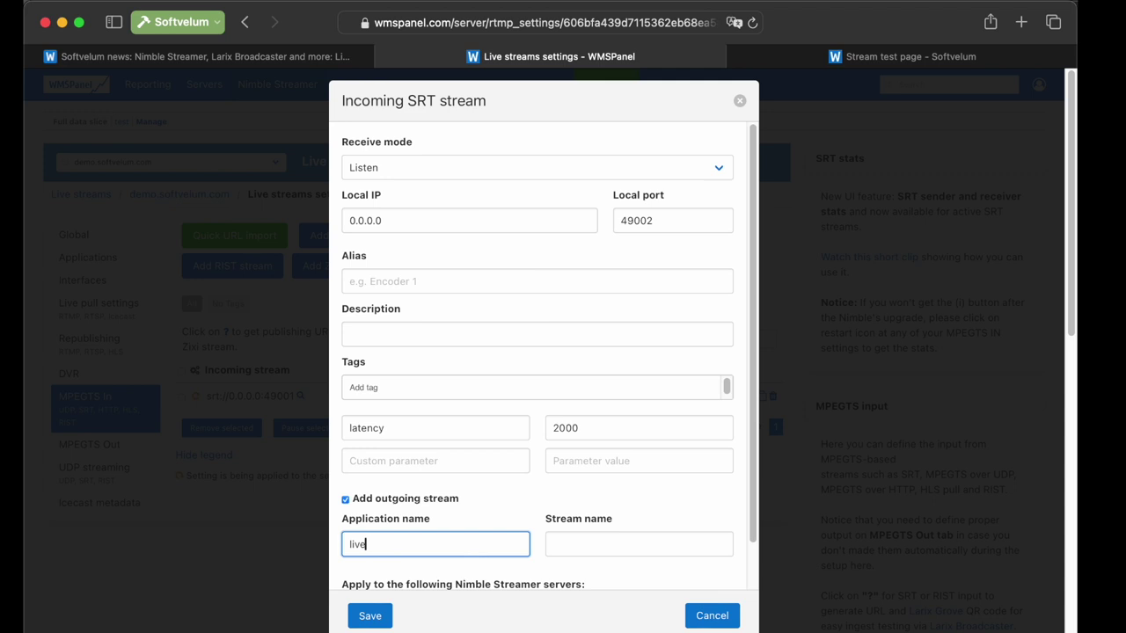
left_click(616, 545)
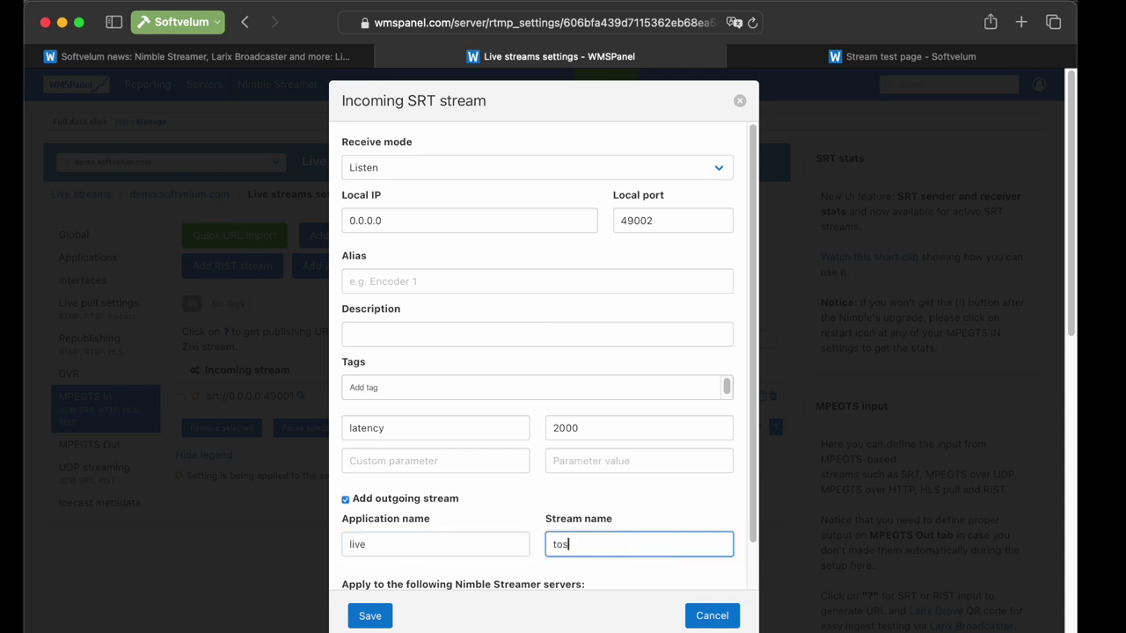
left_click(370, 616)
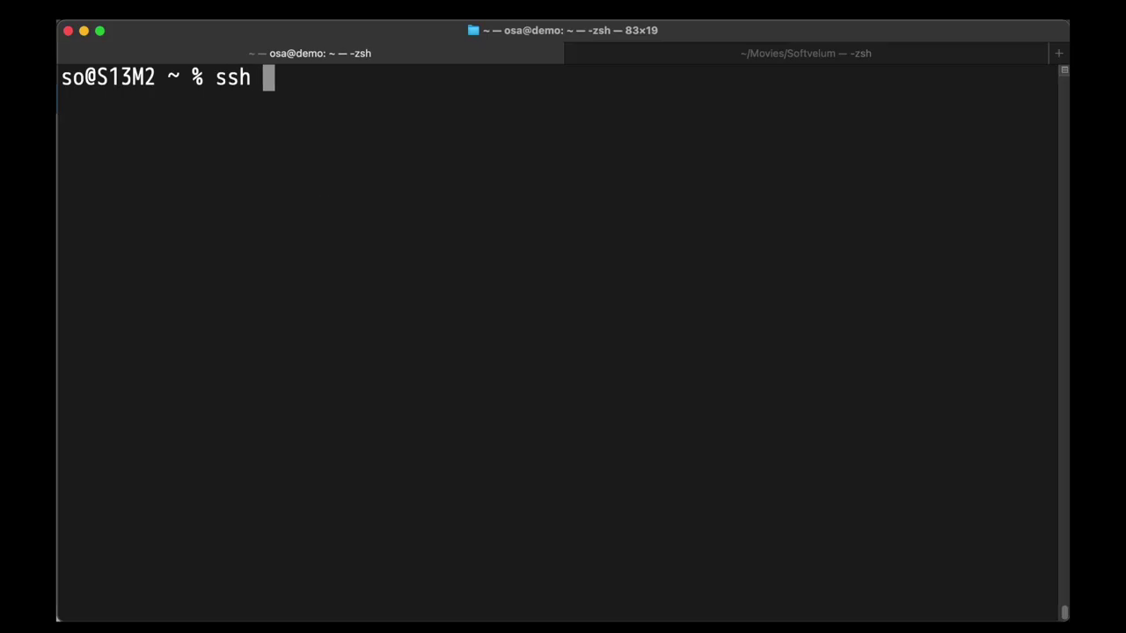
In the terminal, connect over SSH to demo.softvelum.com and list the files in /var/nimble/mp41.
type("demo.softvelum.com -l osa")
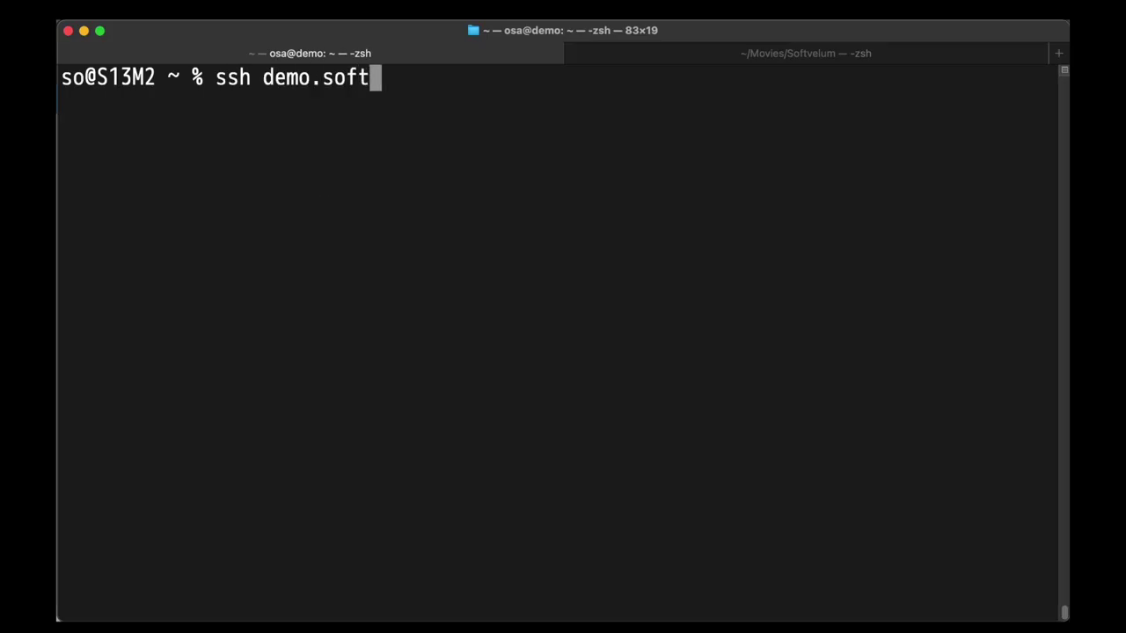
key("Return")
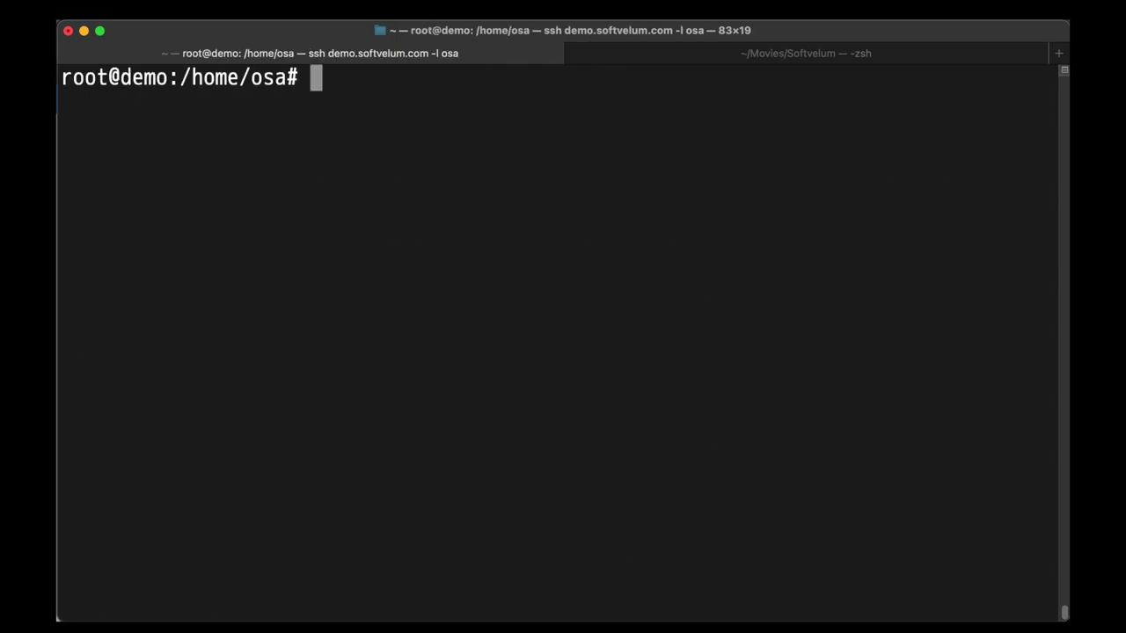
type("cd /var/nimble/")
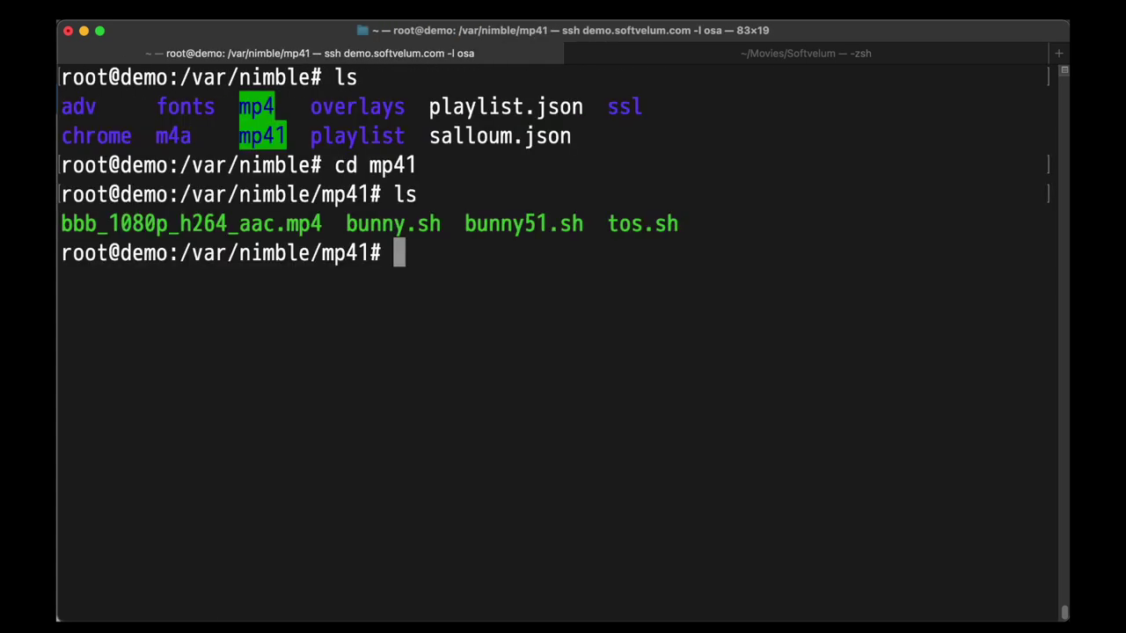
View the contents of the bunny.sh script with less, and return to the shell prompt.
type("less bunny,")
key("BackSpace")
type(".sh")
key("Return")
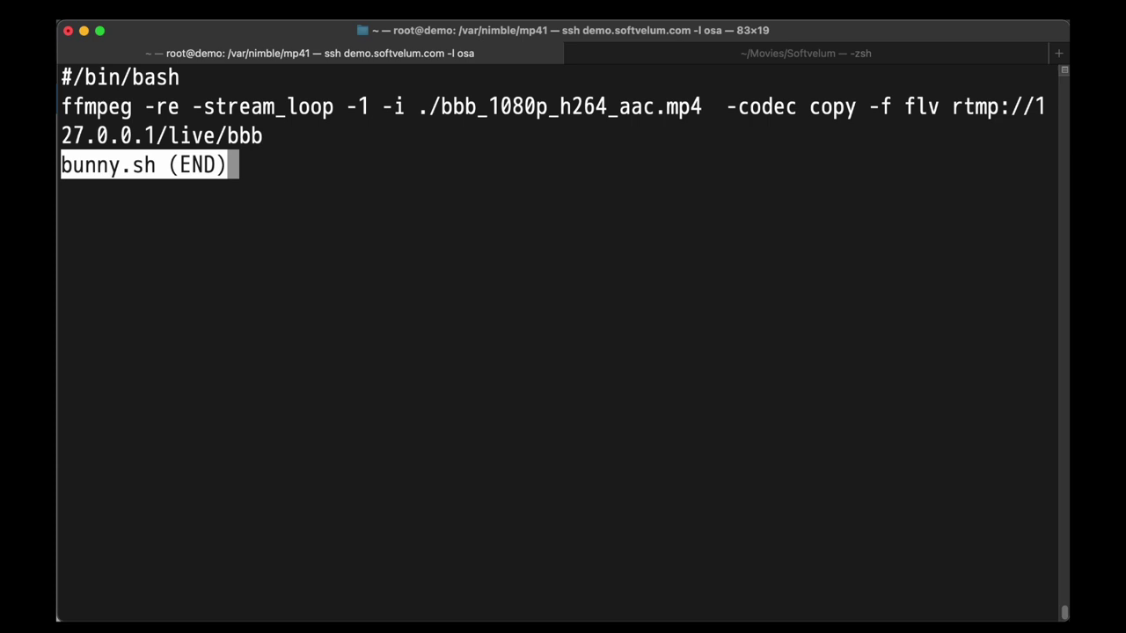
key("q")
key("Return")
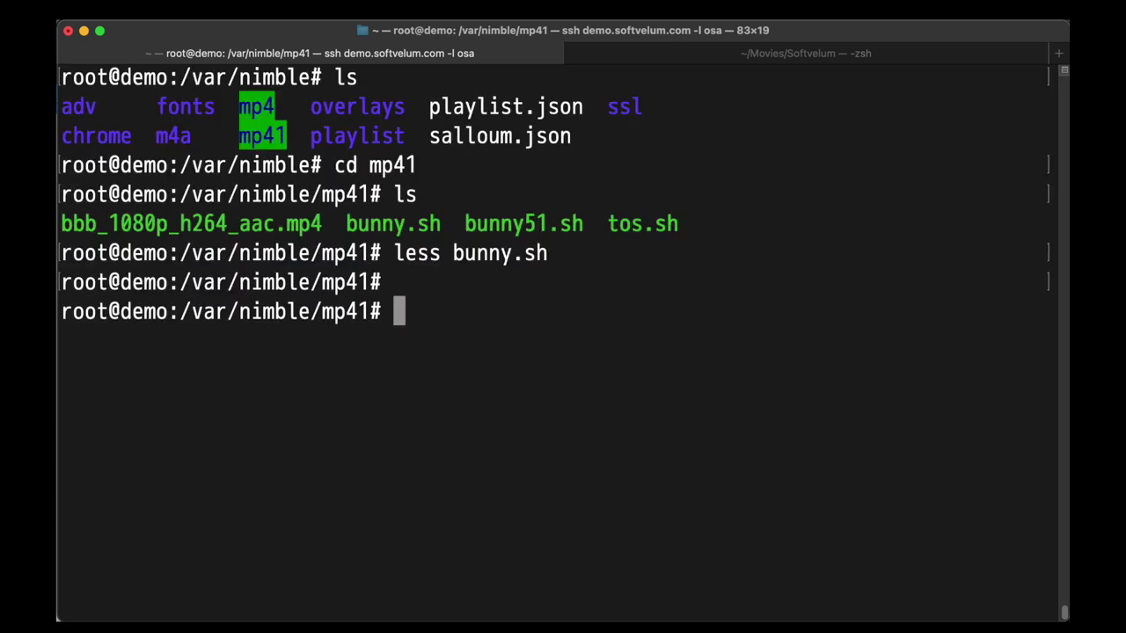
View the contents of the tos.sh script with less, and close it.
type("less tos")
key("Tab")
key("Return")
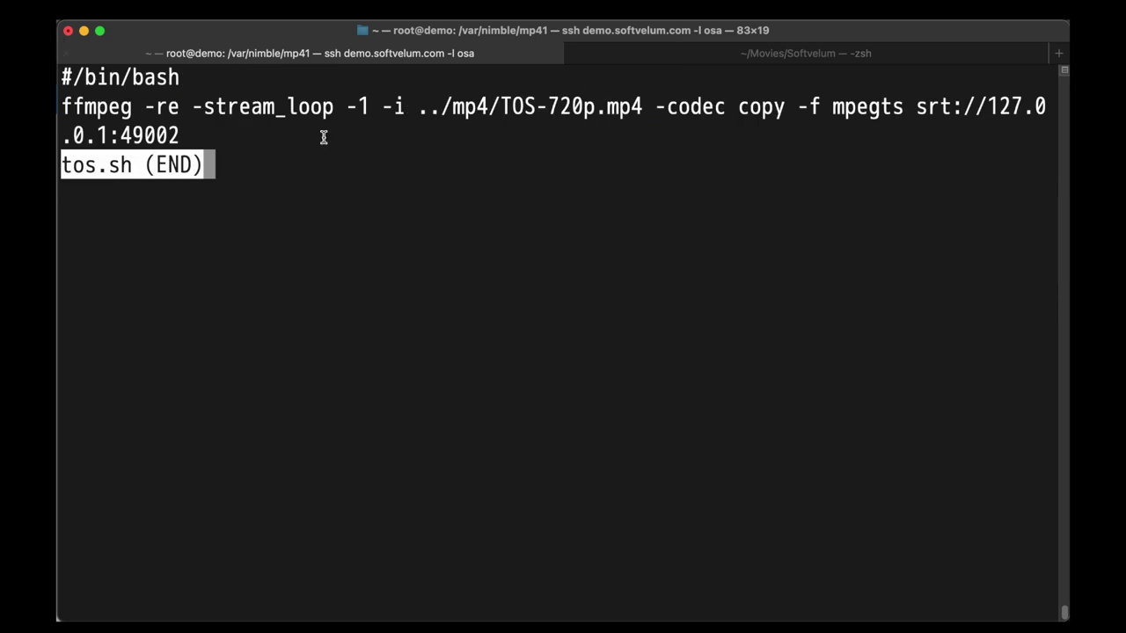
key("q")
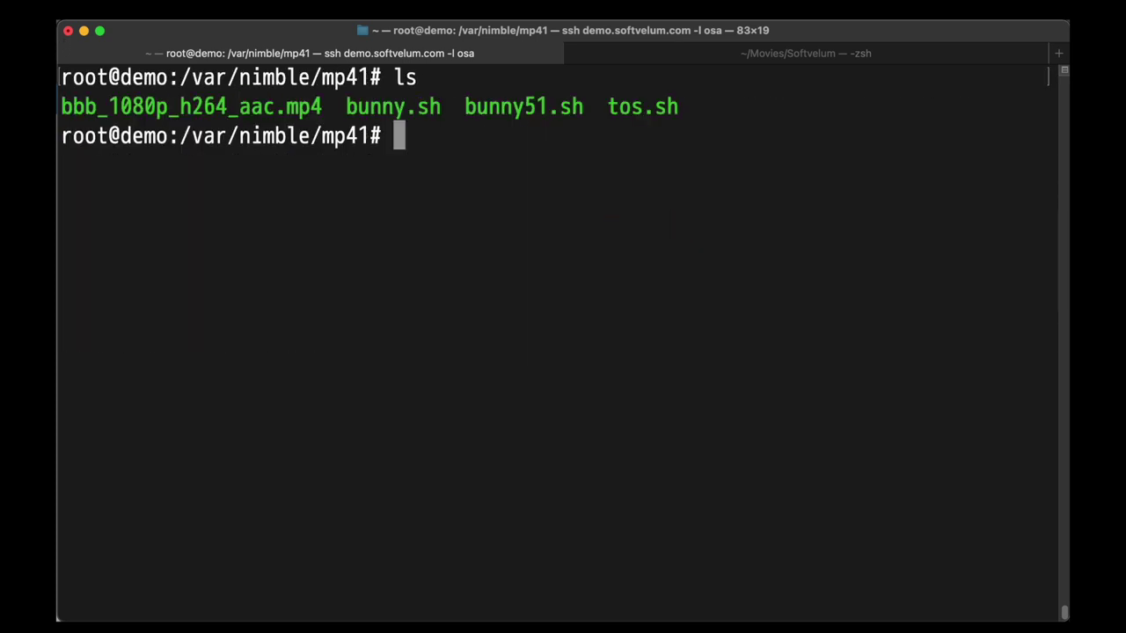
Start a screen session on the server and run the bunny.sh script inside it.
type("screen")
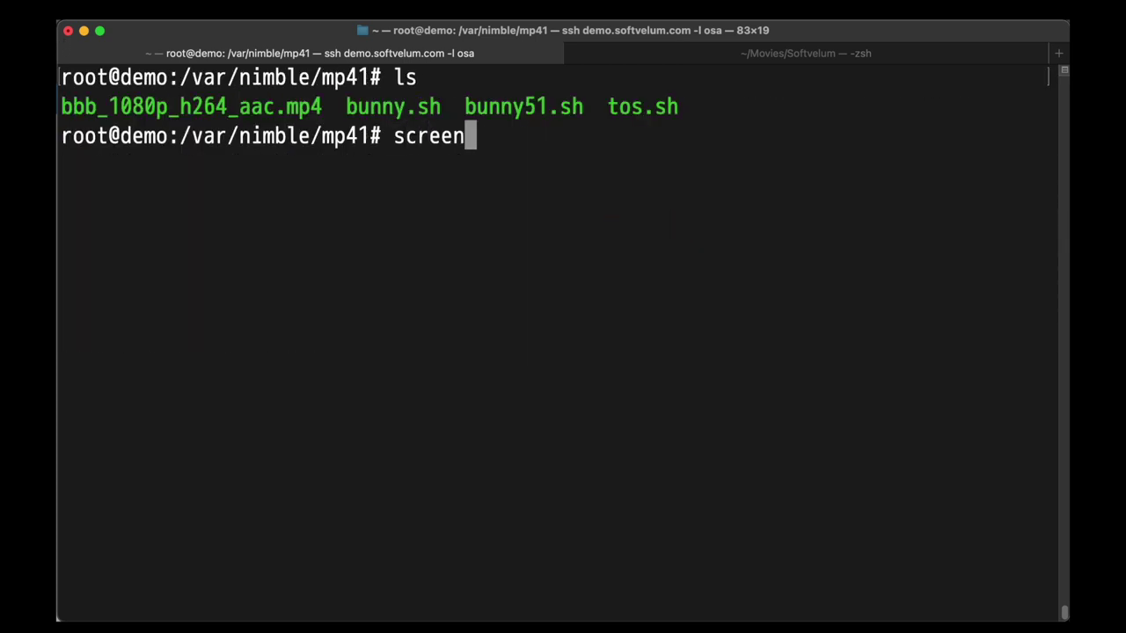
key("Return")
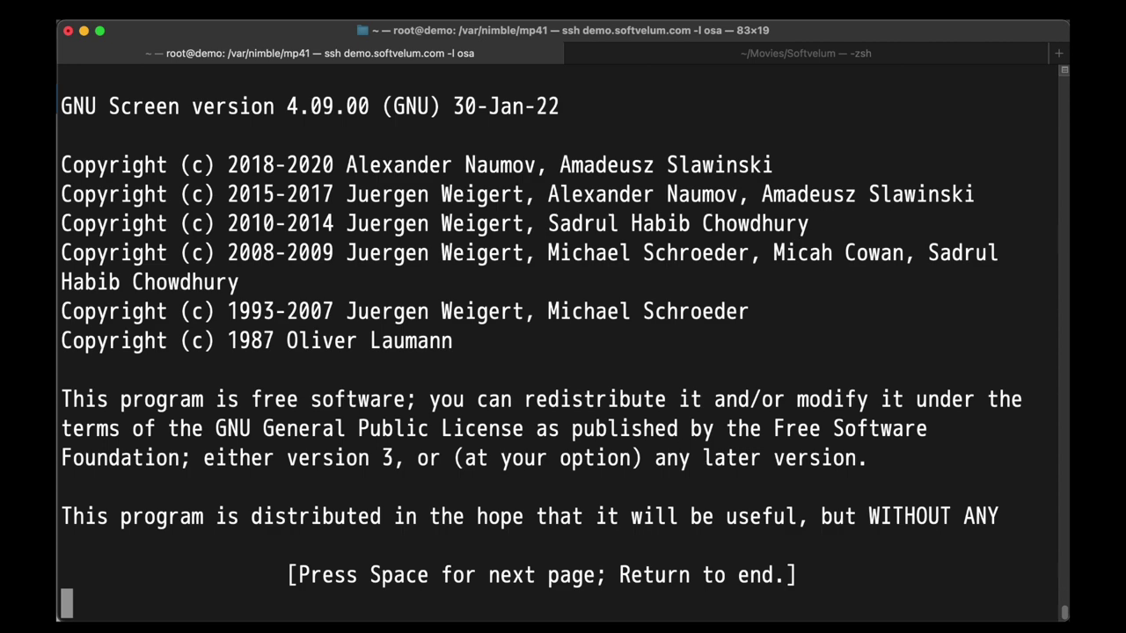
key("Return")
type("bunny")
key("Return")
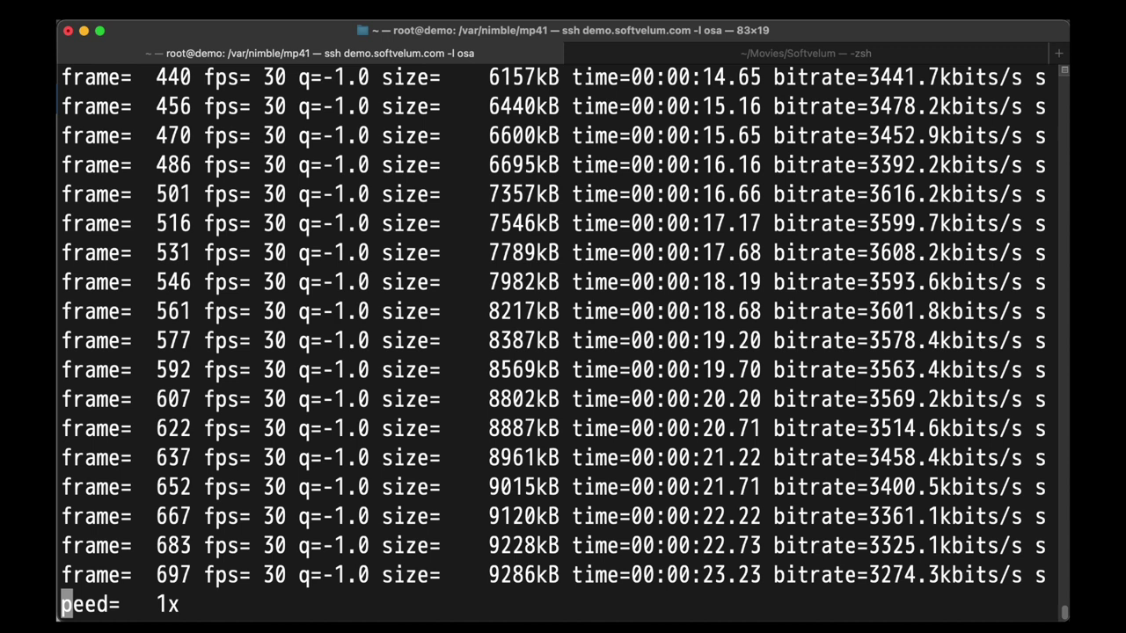
Detach from the bunny.sh session, start another screen session, and run the tos.sh script in it.
key("ctrl+a")
type("dscreen")
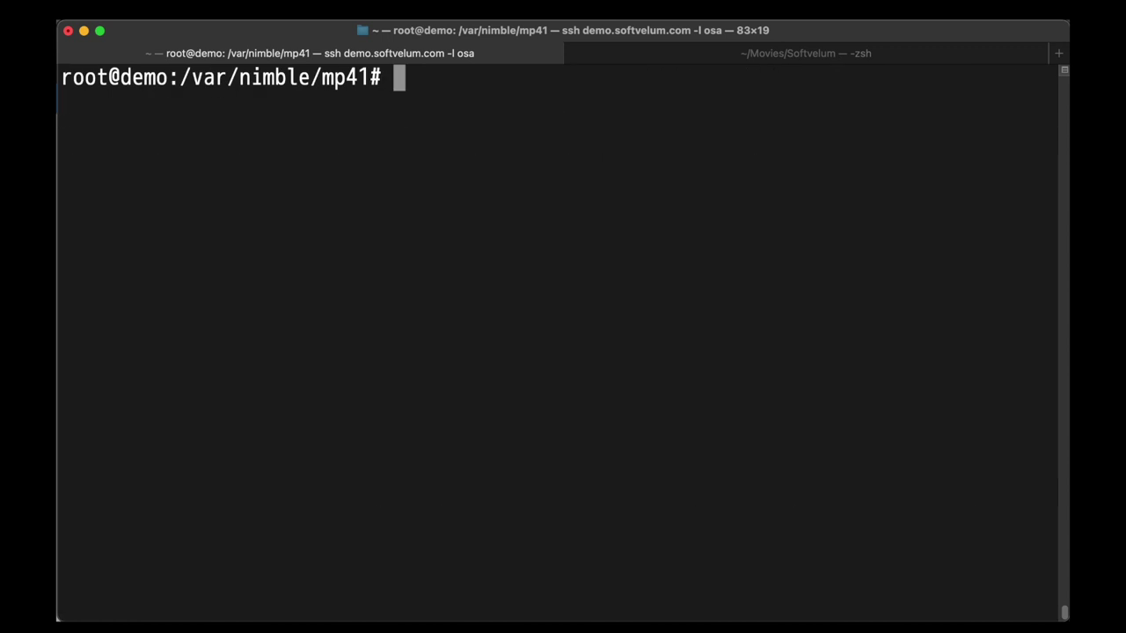
type("ls")
key("Return")
type("tos.sh")
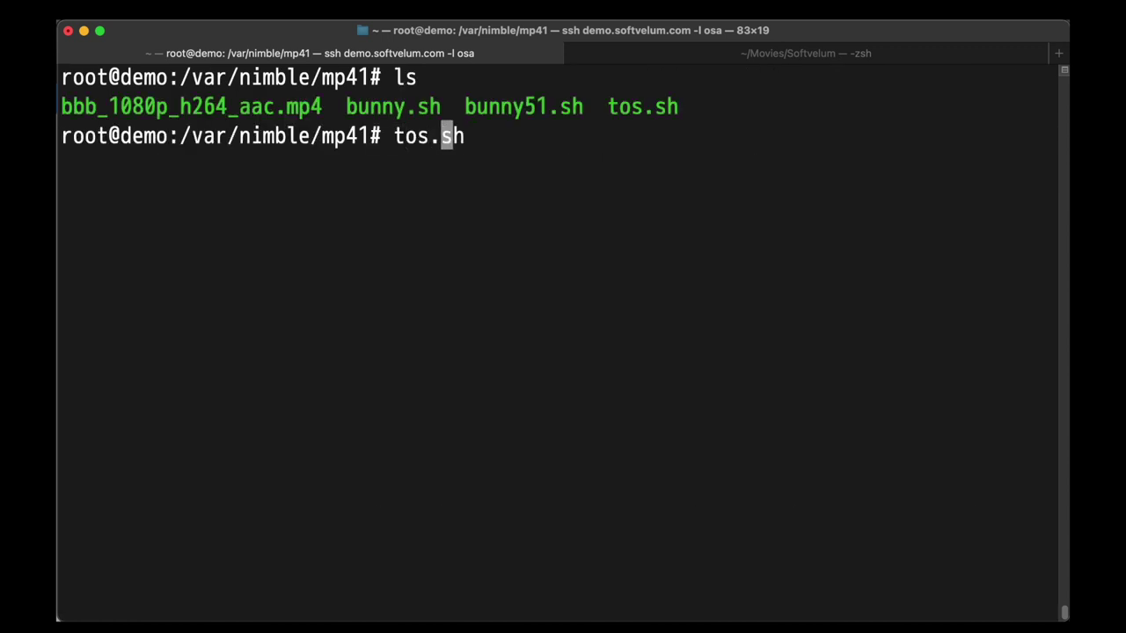
key("Return")
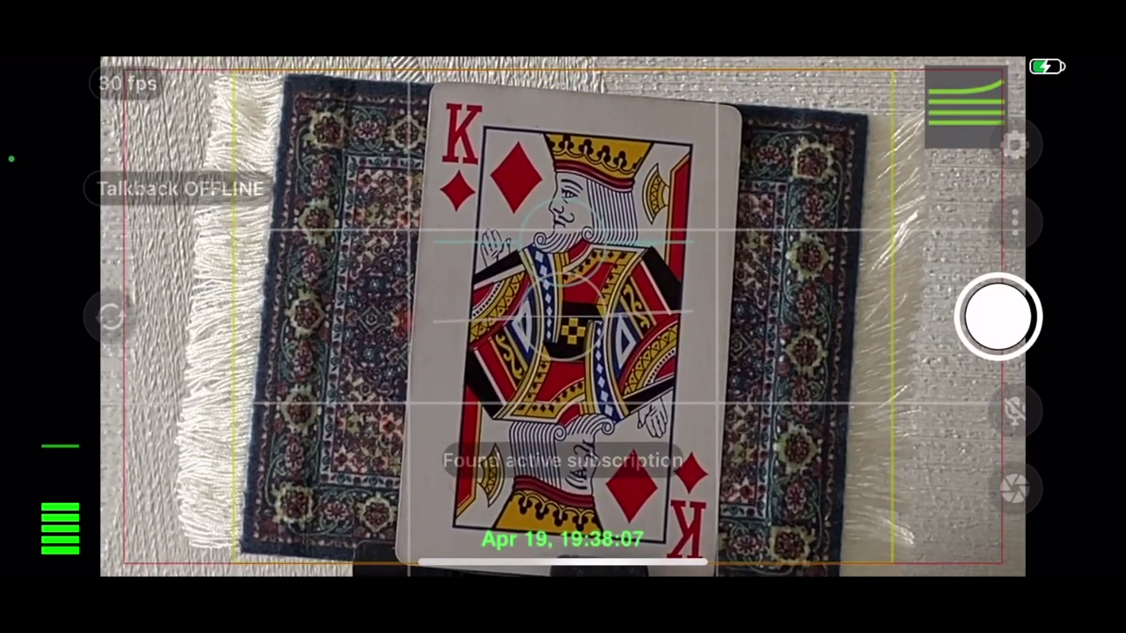
Start the phone camera broadcast, and check the /live/bbb, /live/larix and /live/tos entries in the WMSPanel live streams list.
left_click(997, 316)
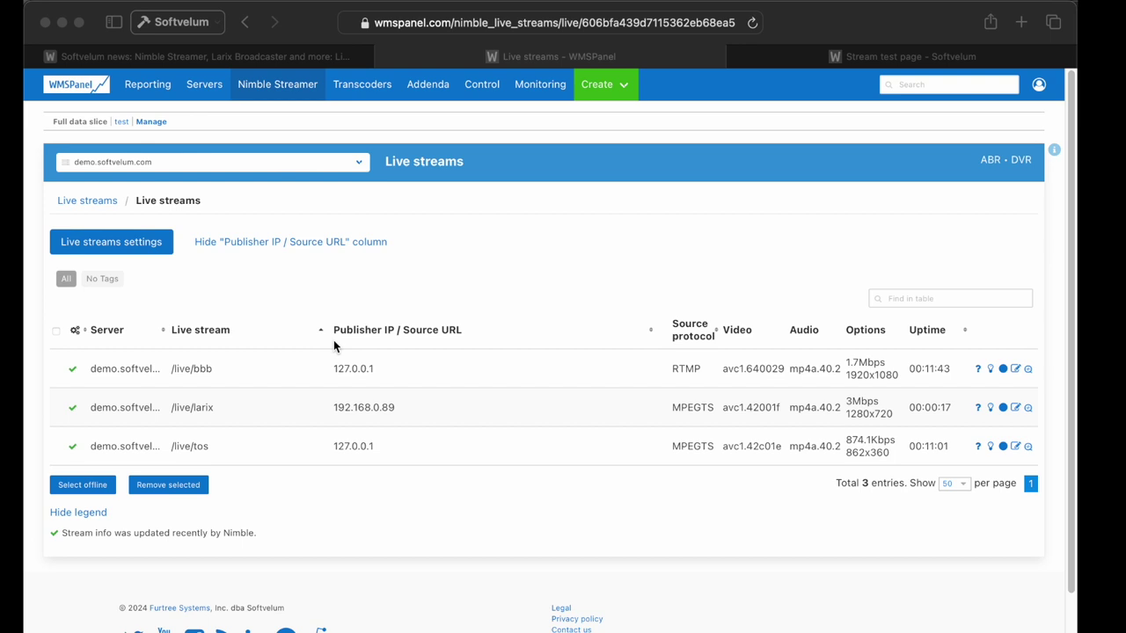
left_click(206, 405)
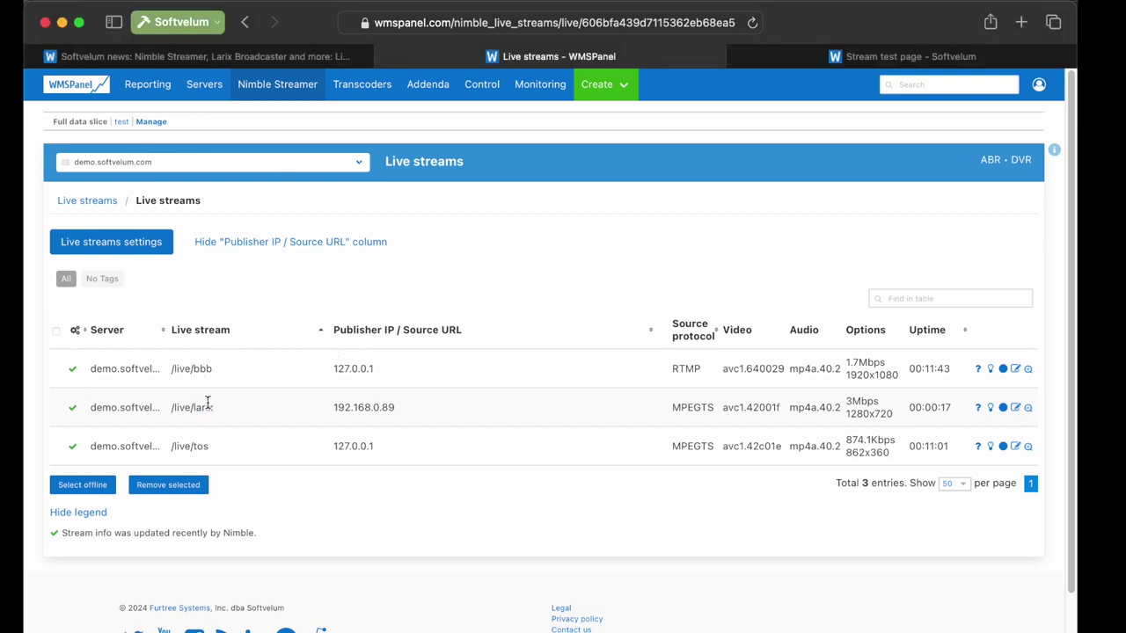
triple_click(207, 408)
triple_click(207, 446)
left_click(193, 369)
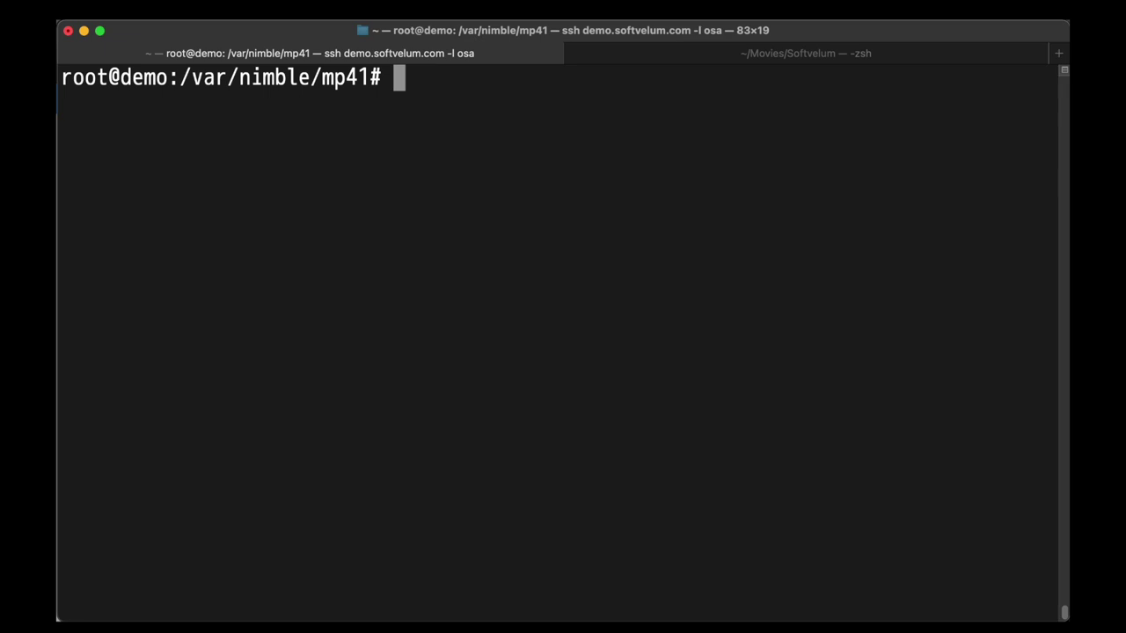
Switch to the terminal, go to /var/nimble/overlays, and list the files there.
type("cd ..")
key("Return")
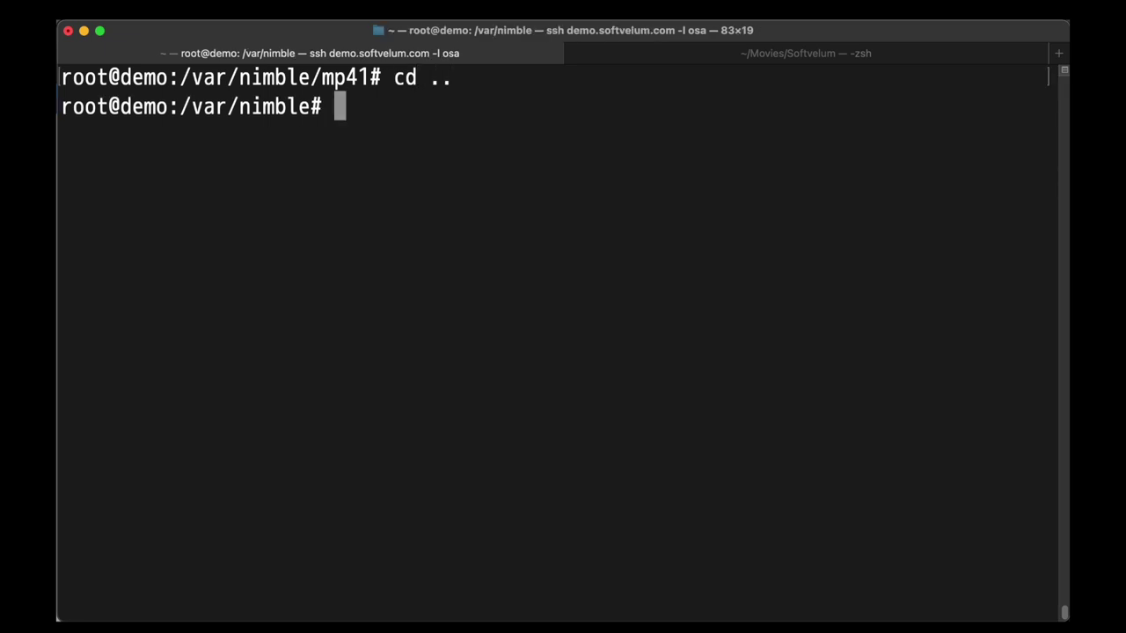
type("ls")
key("Return")
type("cd overlays/")
key("Return")
type("ls")
key("Return")
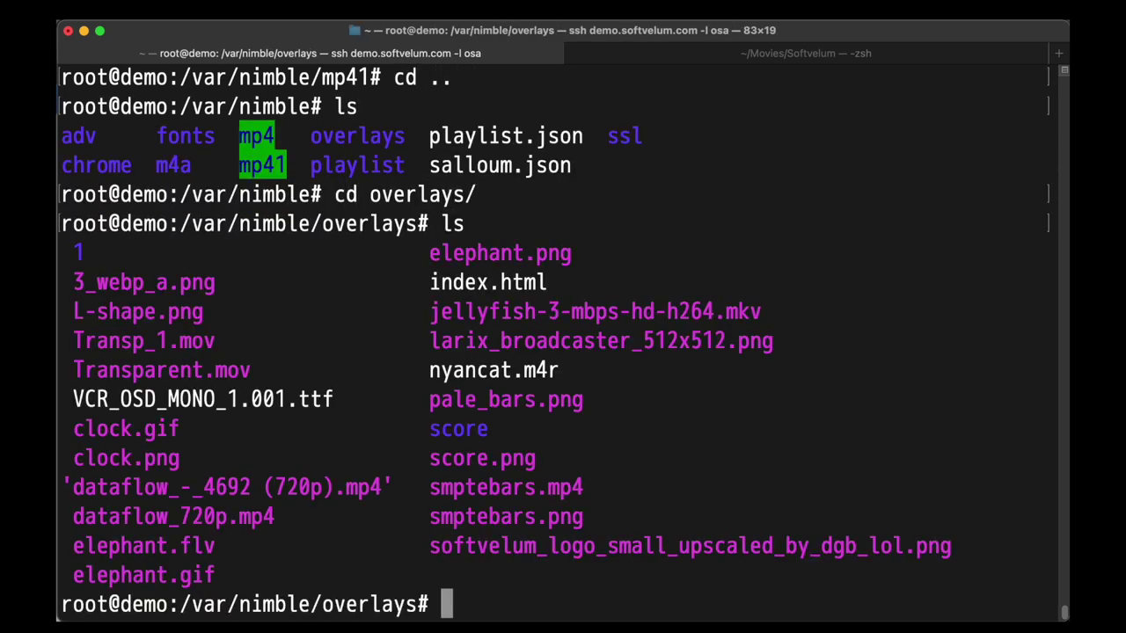
Highlight jellyfish-3-mbps-hd-h264.mkv and pale_bars.png in the overlays file listing.
left_click_drag(433, 312, 768, 311)
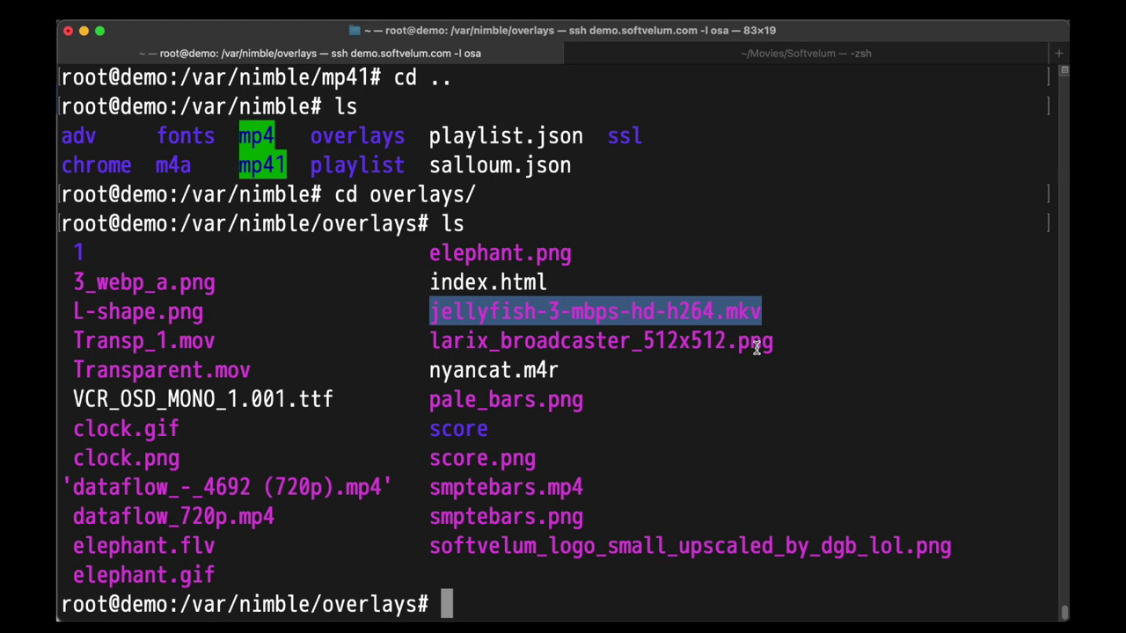
left_click(712, 371)
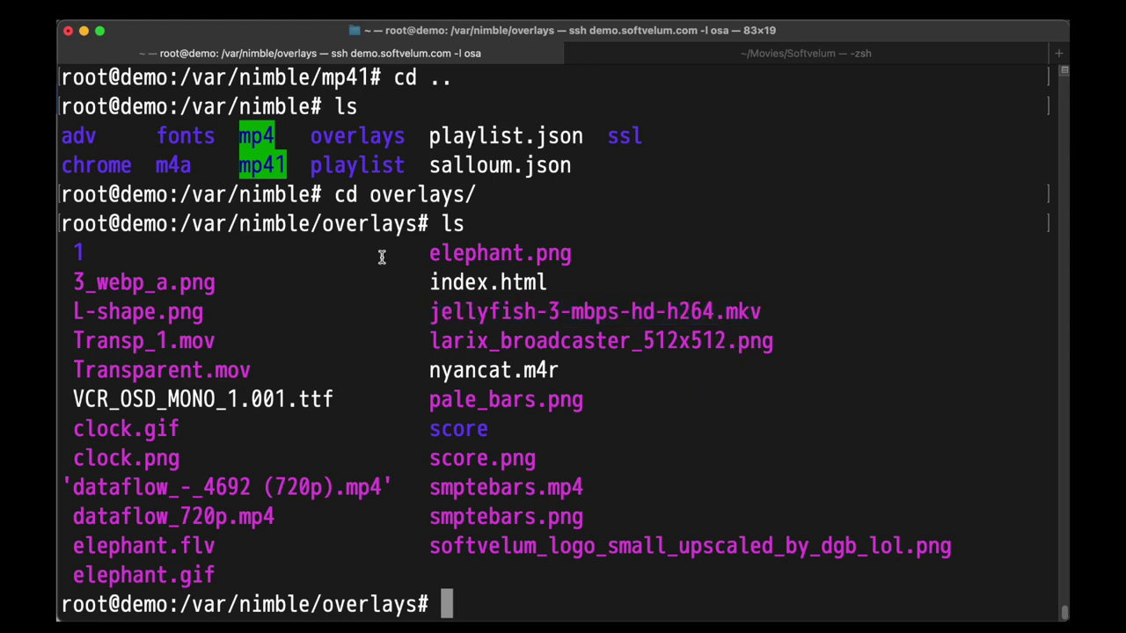
left_click_drag(430, 404, 596, 400)
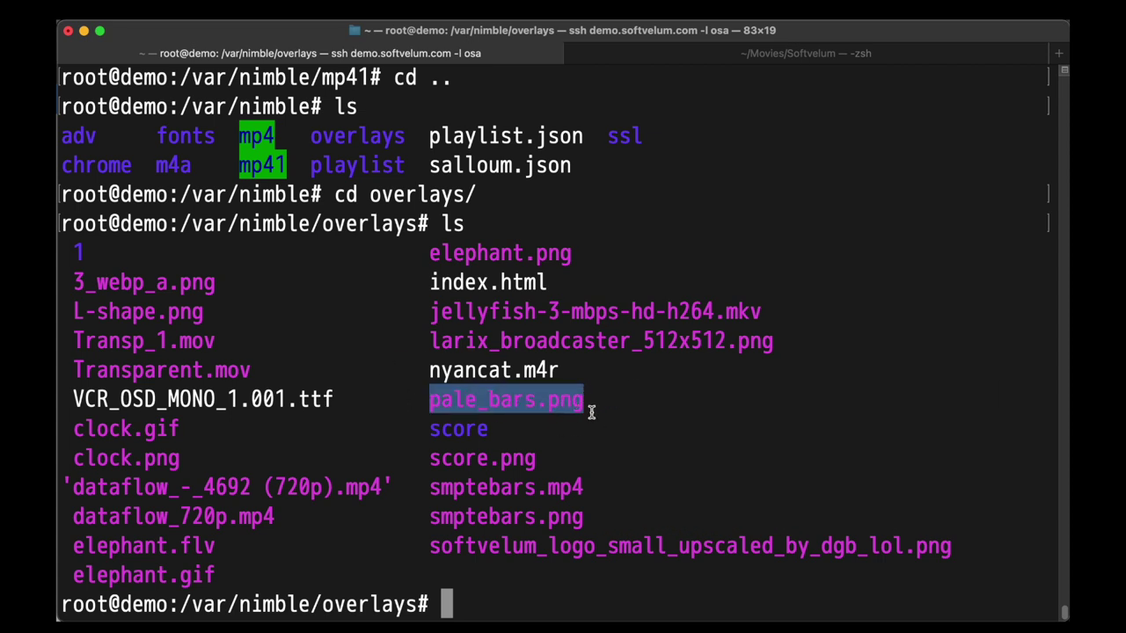
left_click(434, 403)
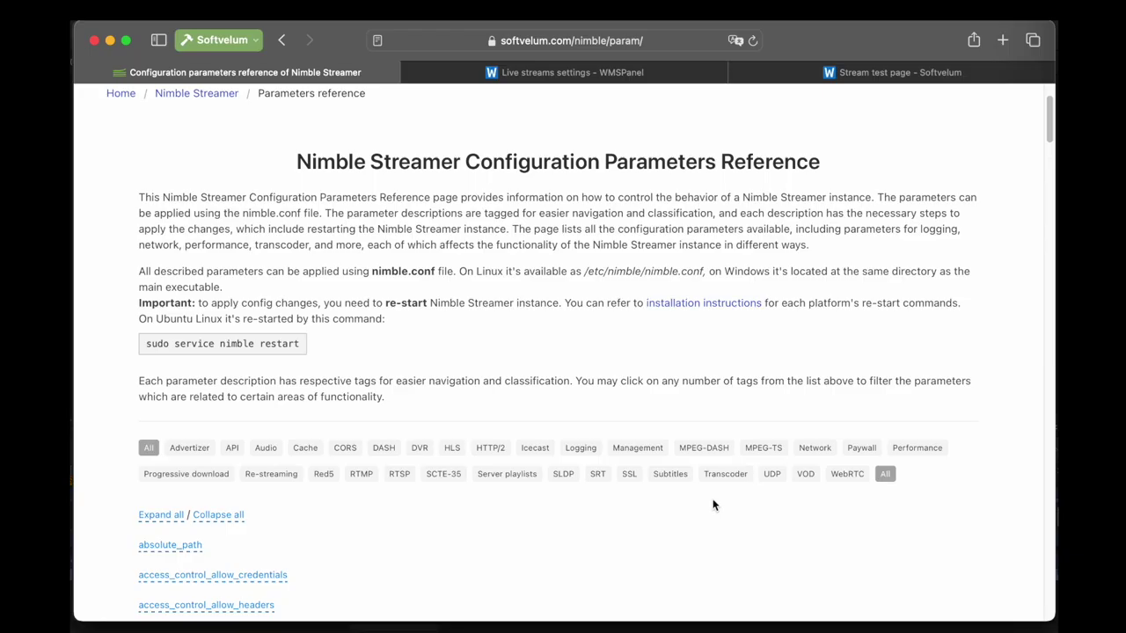
In the browser, filter the Nimble Streamer parameters reference by Transcoder and SCTE-35, and read the description of transcoder_change_params_on_the_fly_enabled.
left_click(725, 471)
left_click(442, 475)
scroll(437, 486, "down", 2)
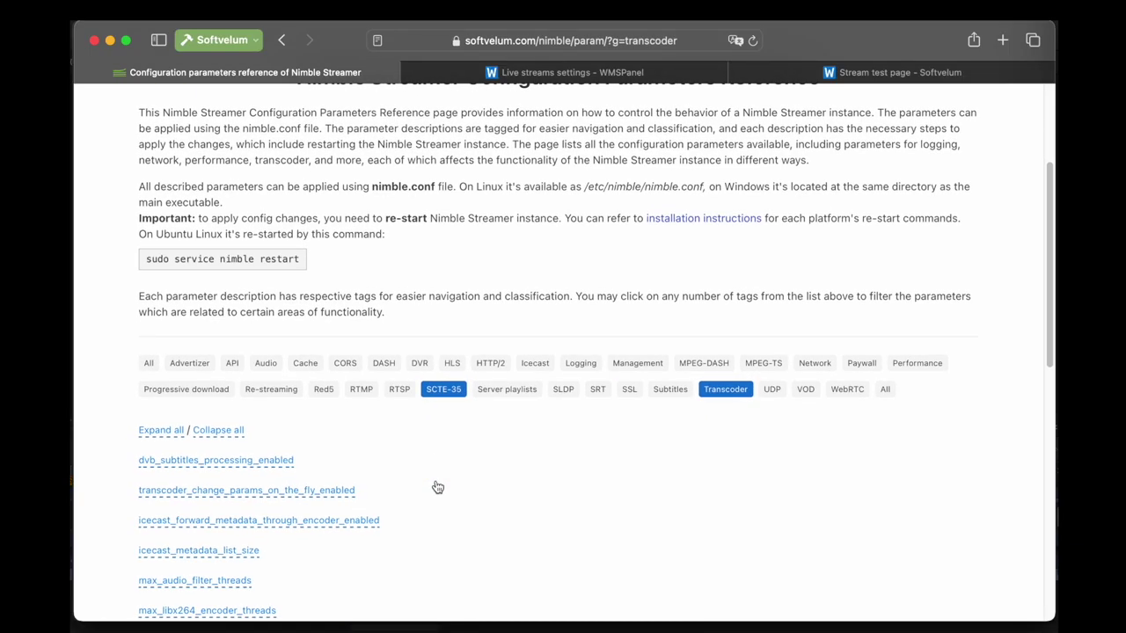
left_click(320, 492)
scroll(373, 515, "down", 10)
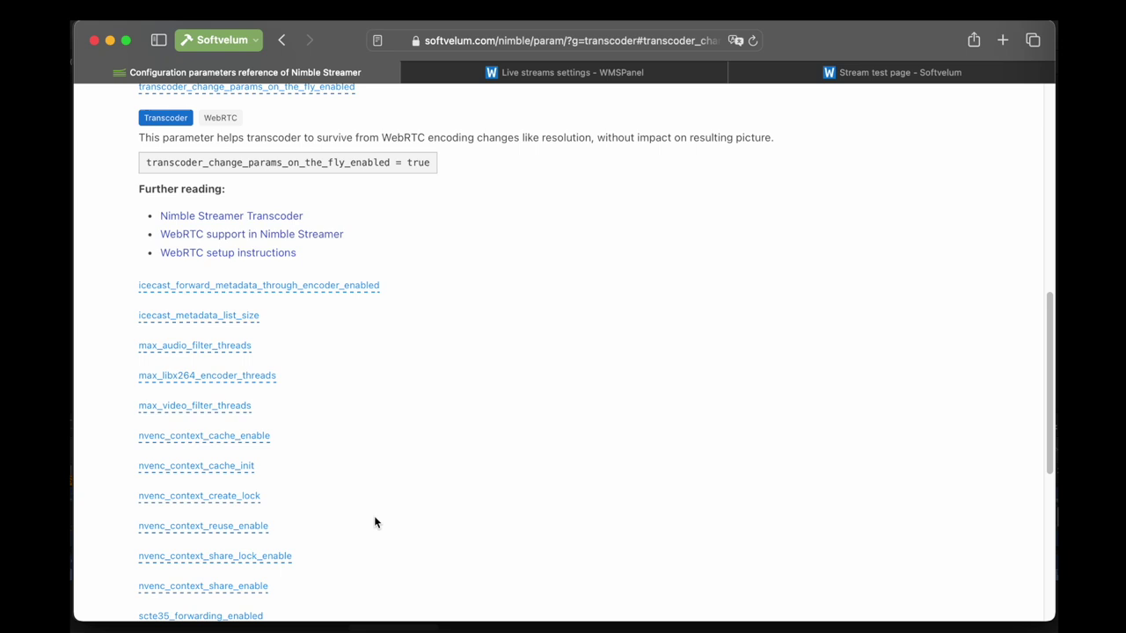
left_click(266, 397)
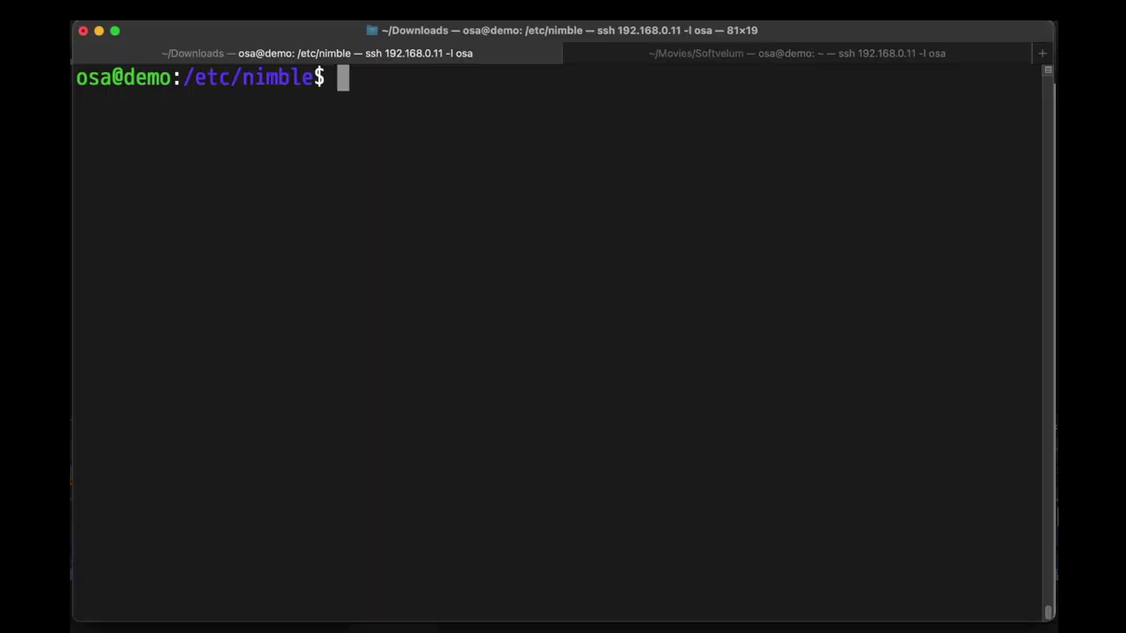
In the terminal, open /etc/nimble/nimble.conf in vim and highlight the transcoder_change_params_on_the_fly_enabled = true and video_filter_reset_by_pts_enabled = true lines.
type("vim ")
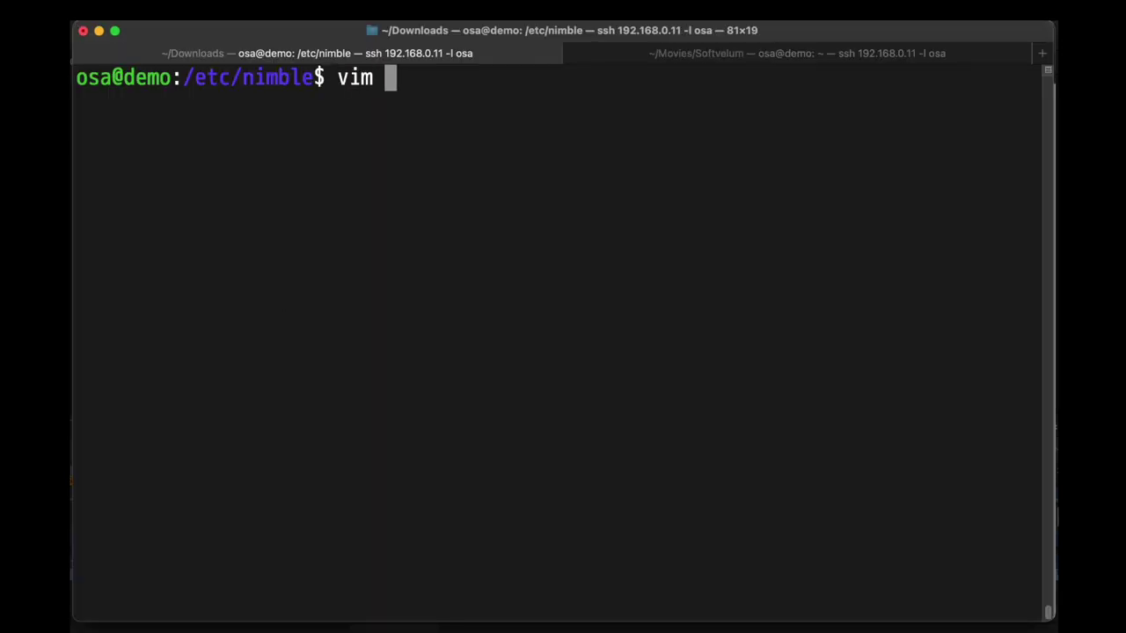
type("/etc/nimble/nimble.conf")
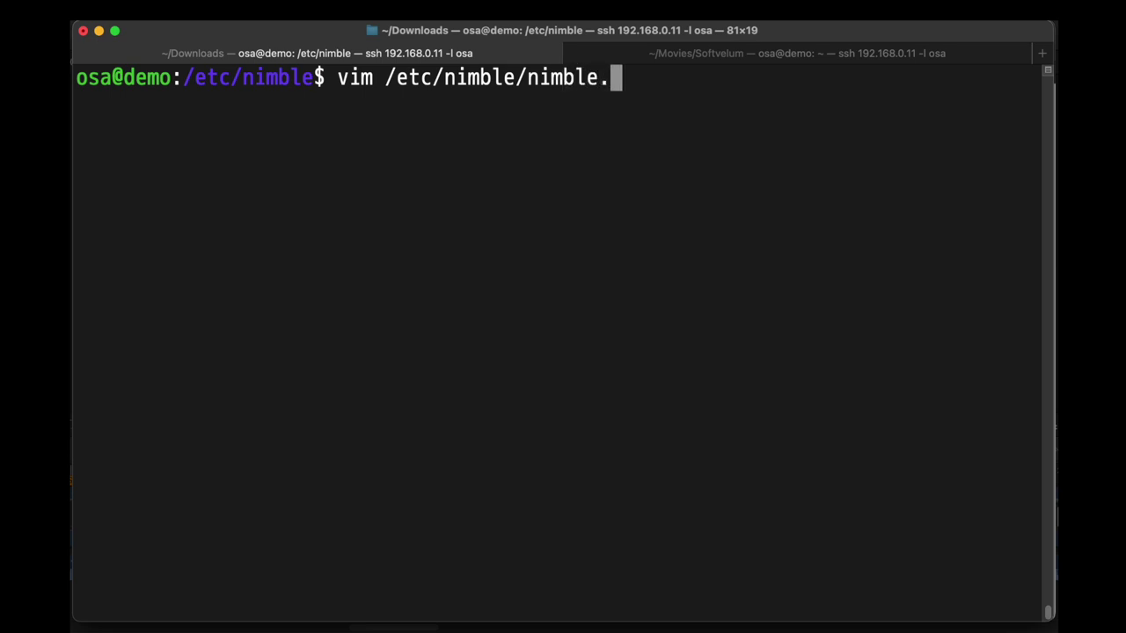
key("Return")
left_click_drag(567, 555, 77, 507)
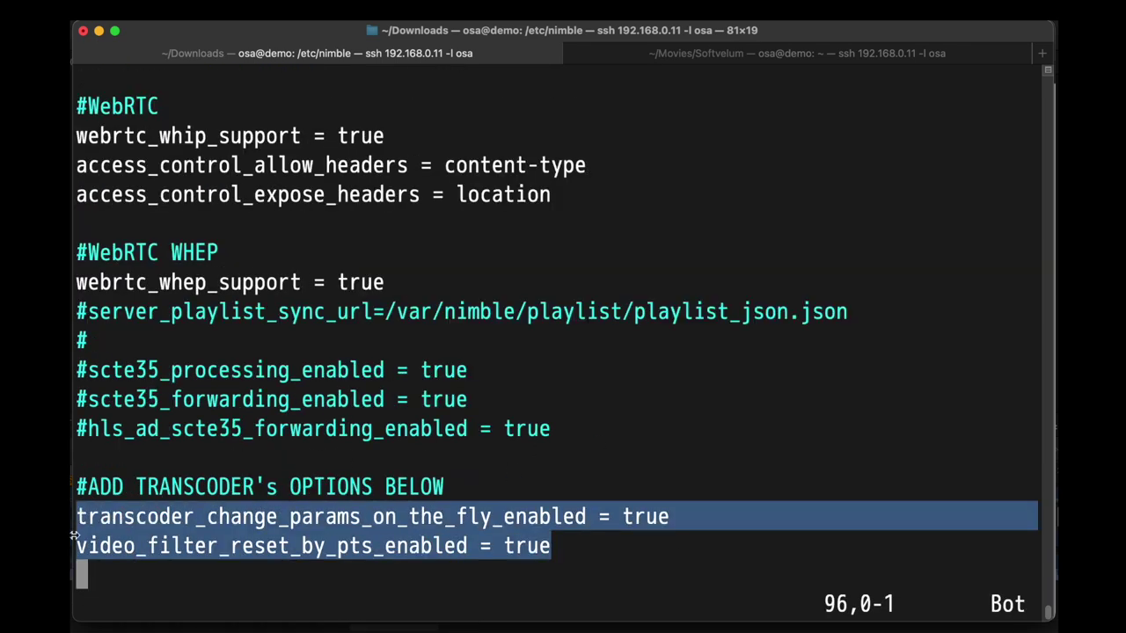
type(":")
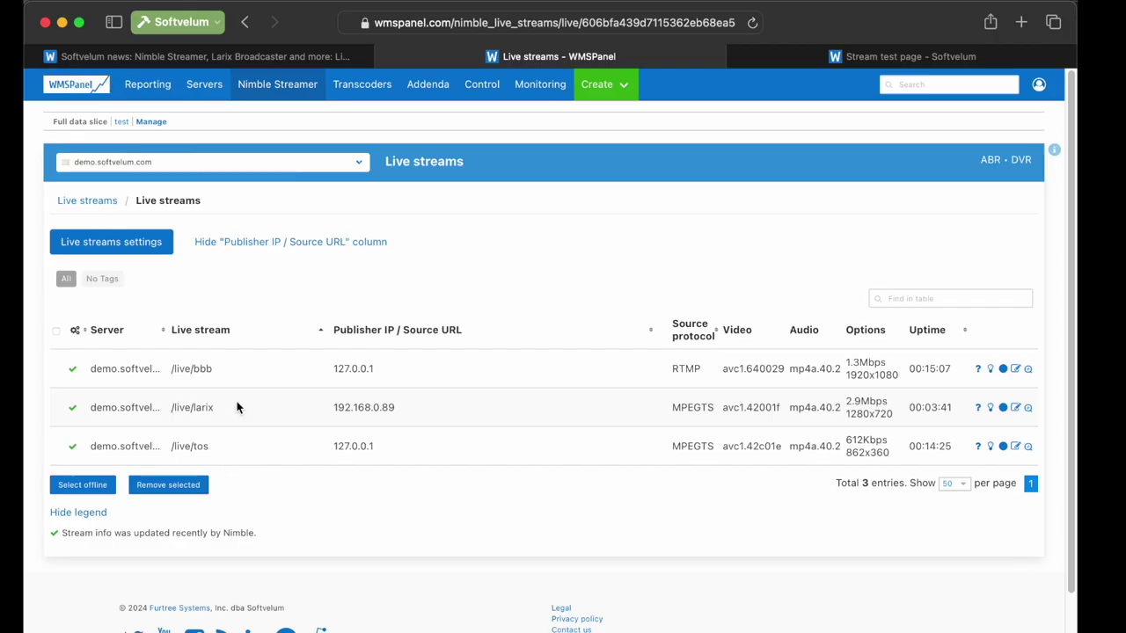
In WMSPanel, create a new transcoder scenario for demo.softvelum.com and name it Video Wall.
left_click(360, 81)
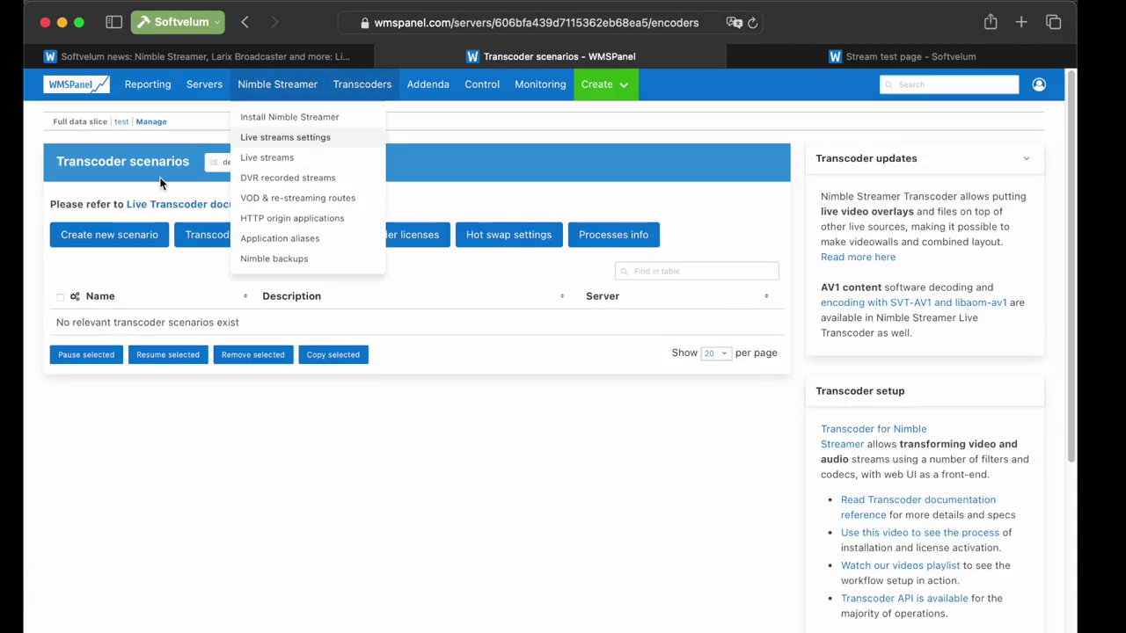
left_click(105, 229)
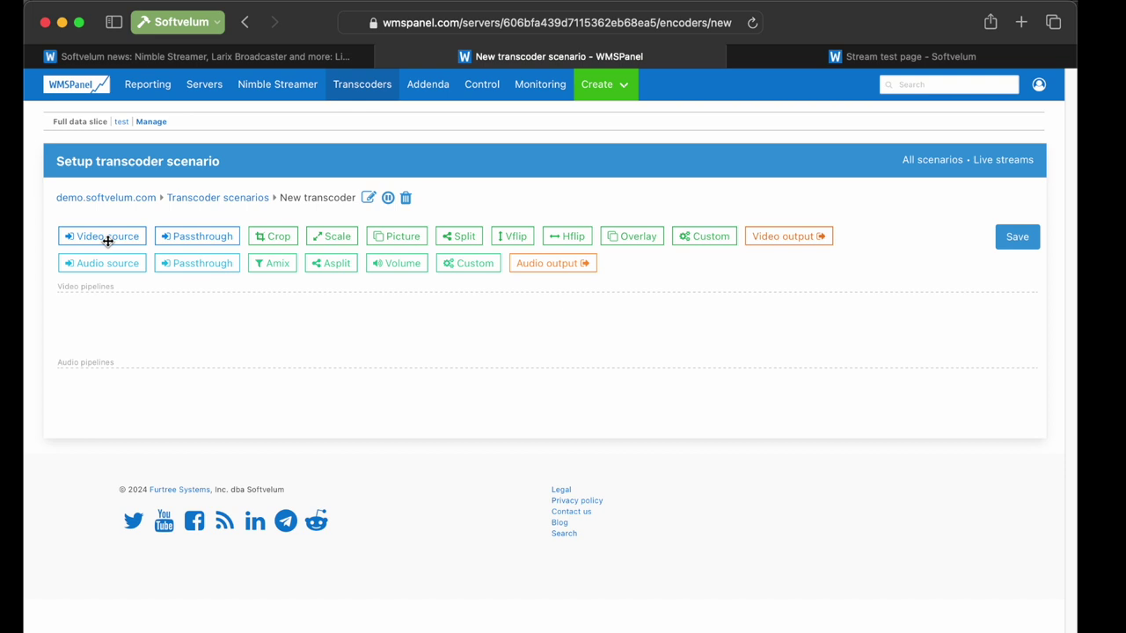
left_click(369, 199)
left_click(468, 299)
left_click_drag(468, 300, 297, 294)
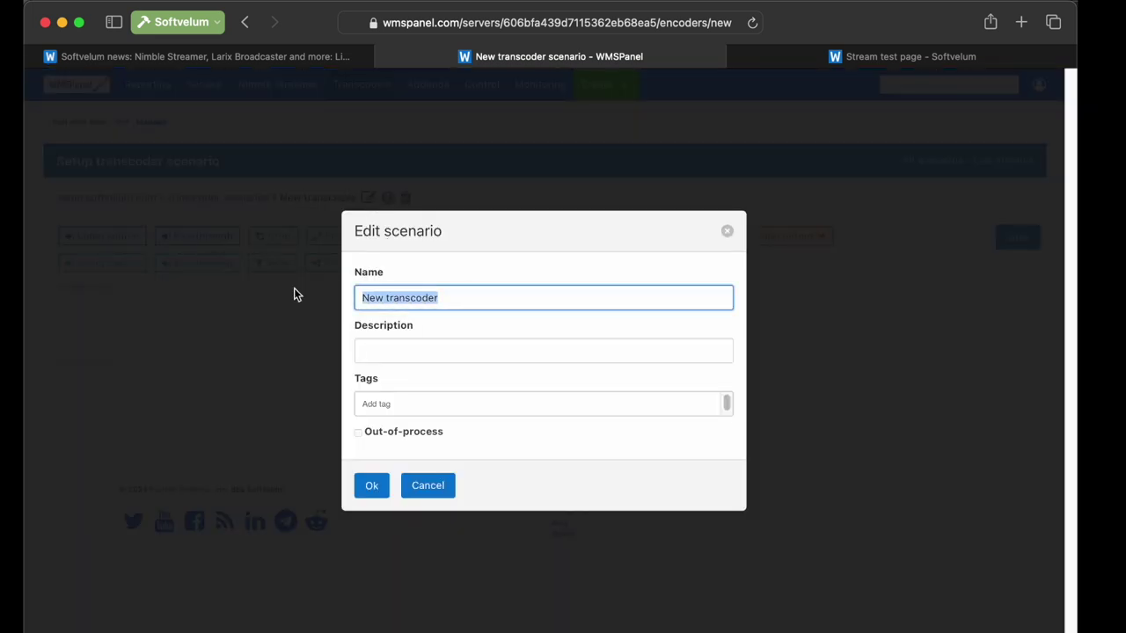
type("Video Wall")
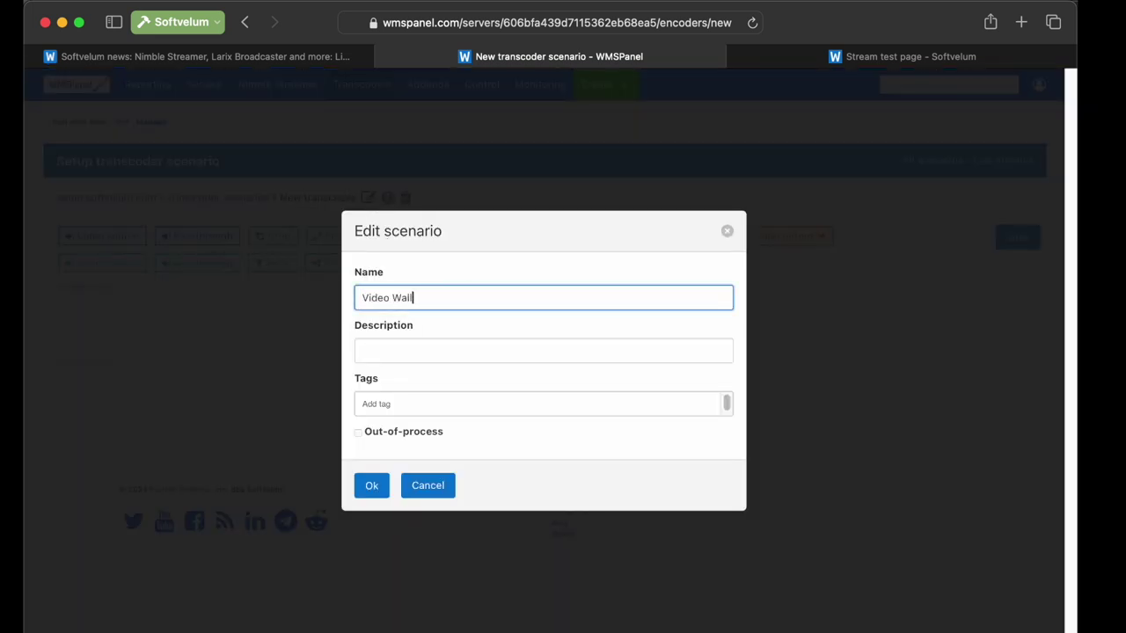
Give the scenario the description Video wall Tutorial and the tag videowall, enable out-of-process mode, and confirm the settings.
key("Tab")
type("V")
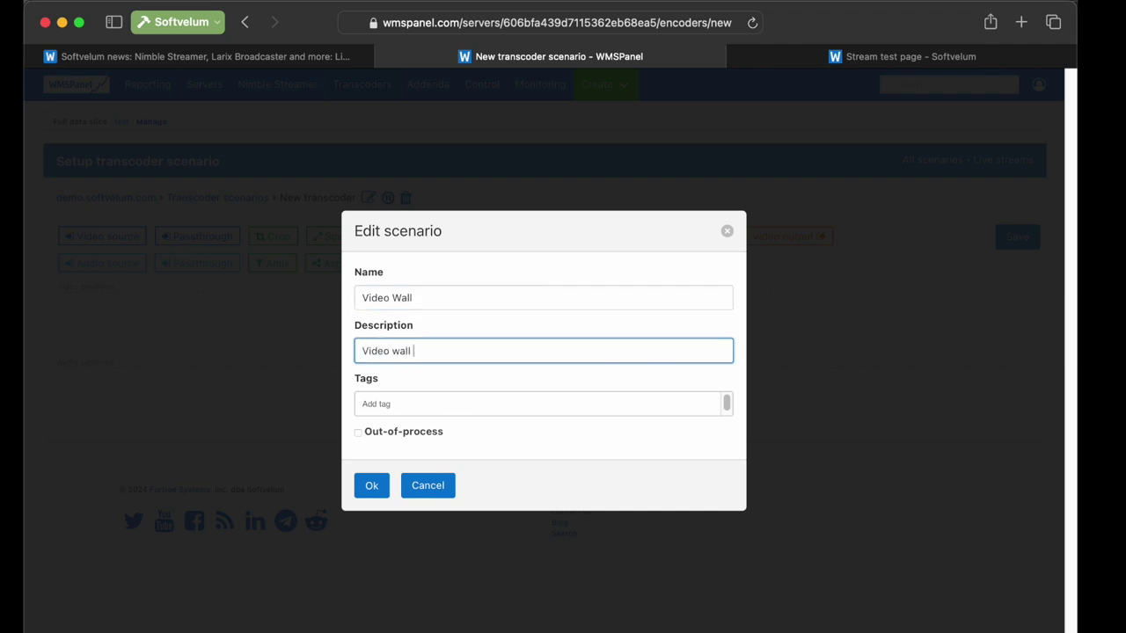
left_click(379, 403)
type("videowall")
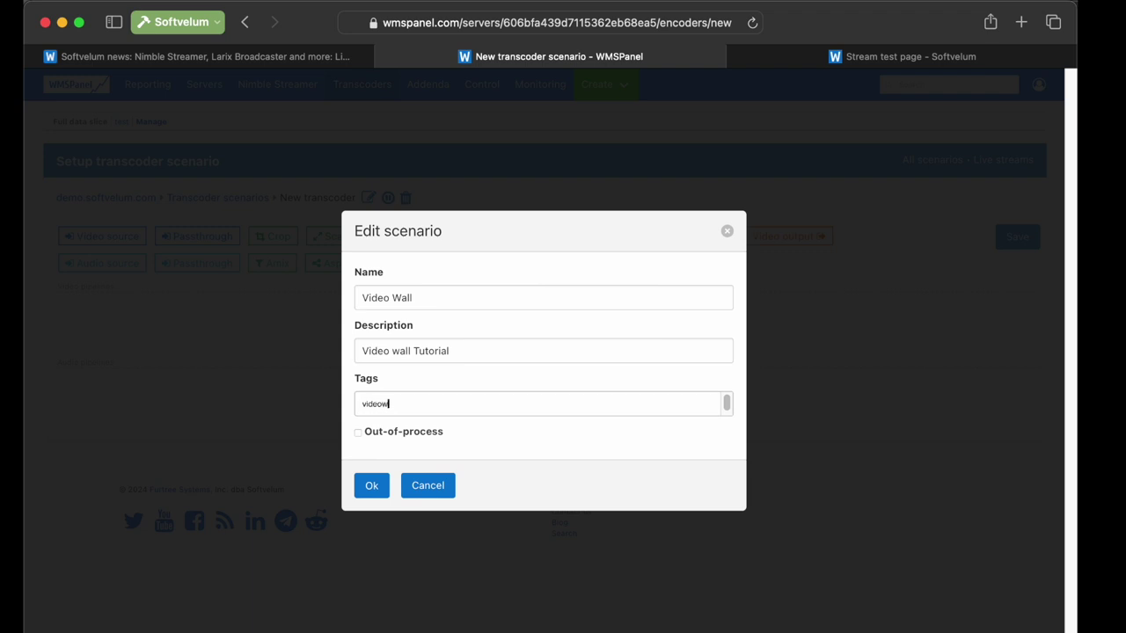
left_click(367, 437)
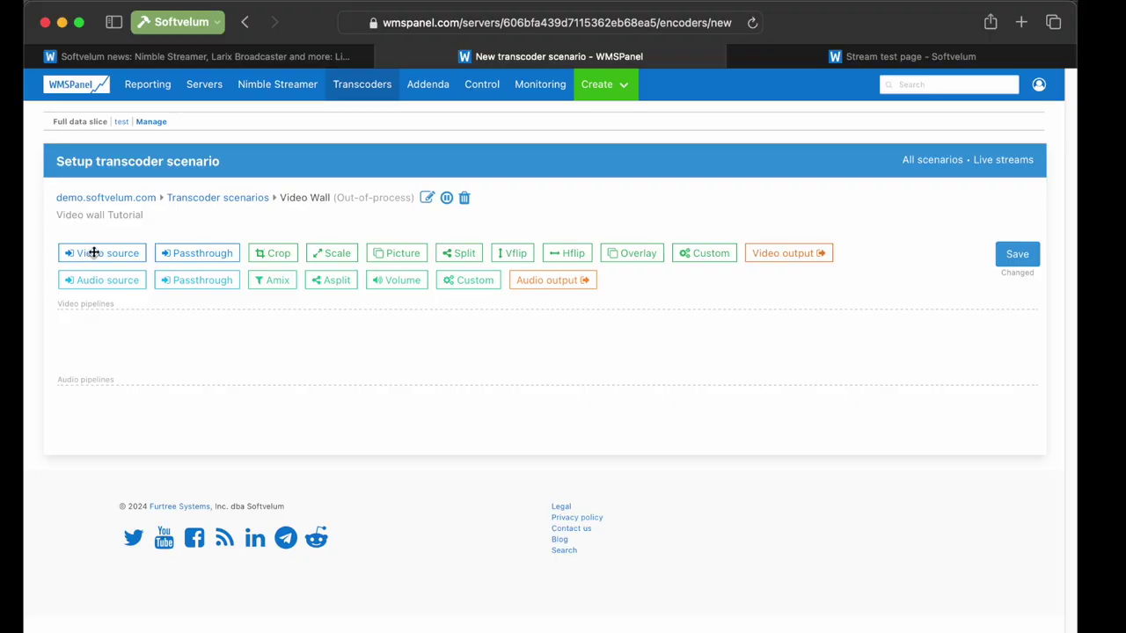
Add a video source to the video pipelines using the file /var/nimble/overlays/pale_bars.png at 30 FPS.
left_click_drag(94, 252, 99, 348)
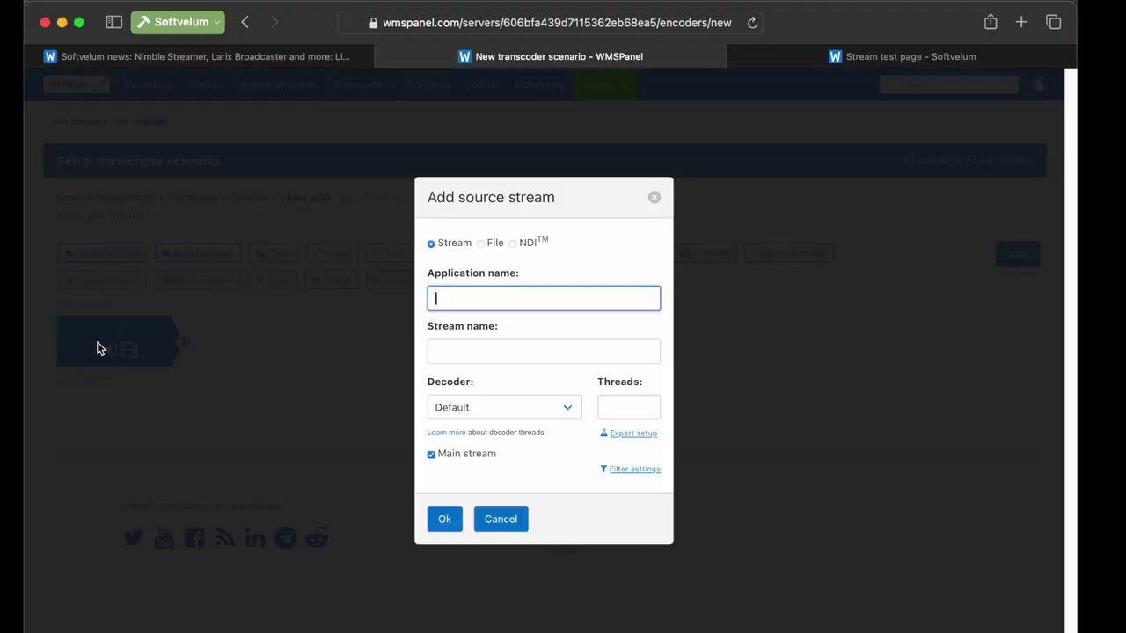
left_click(483, 249)
left_click(461, 317)
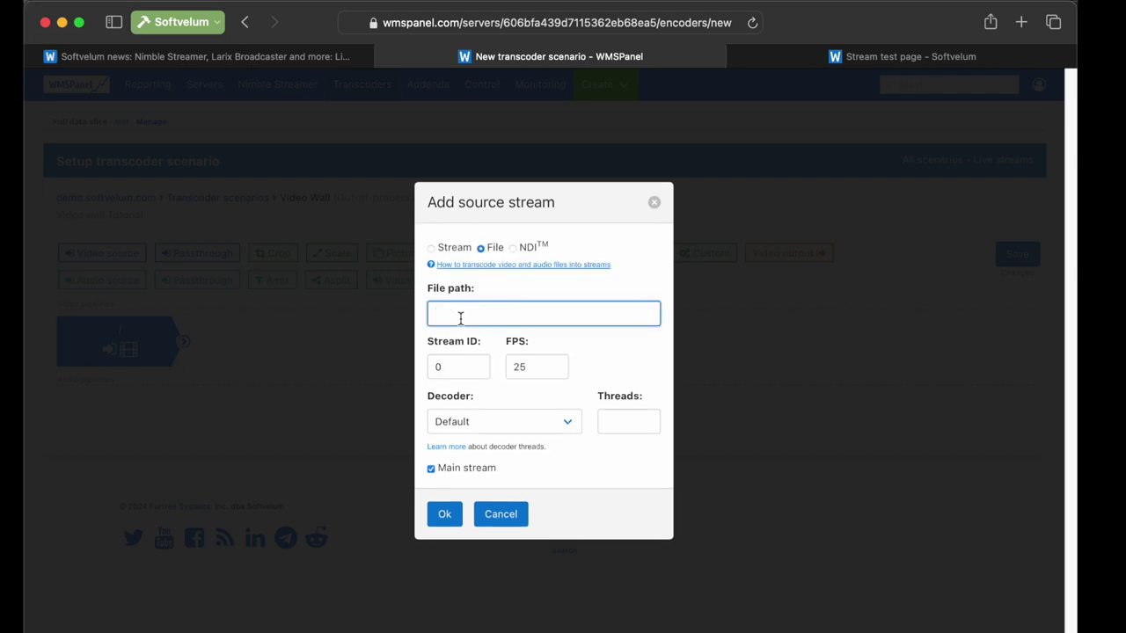
type("/var/nimble/overlays")
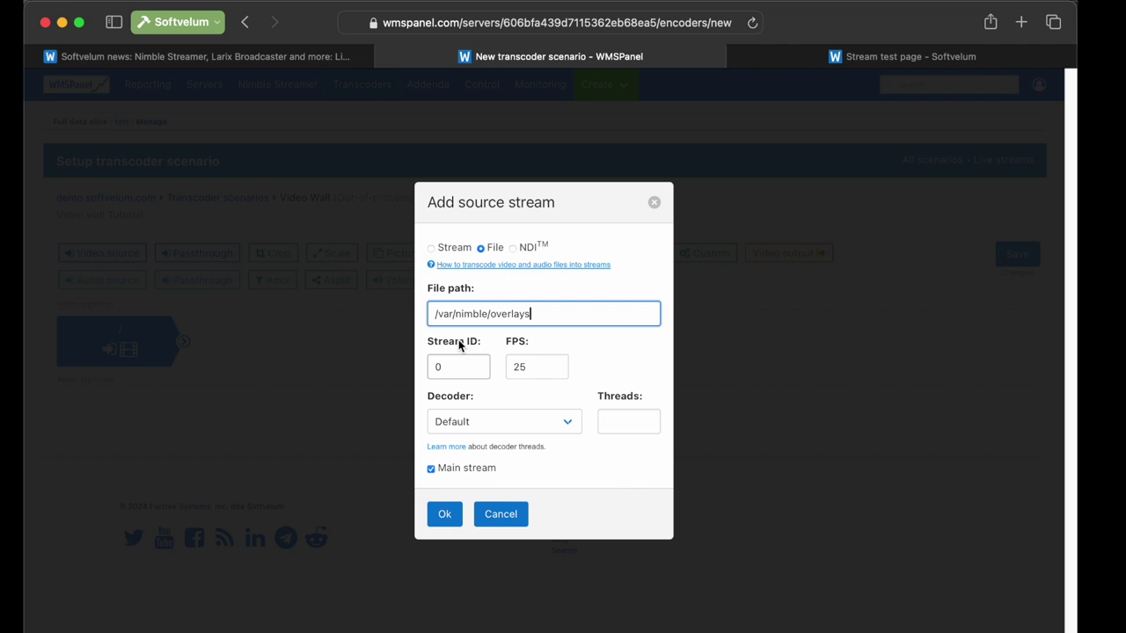
type("/pale_bars.png")
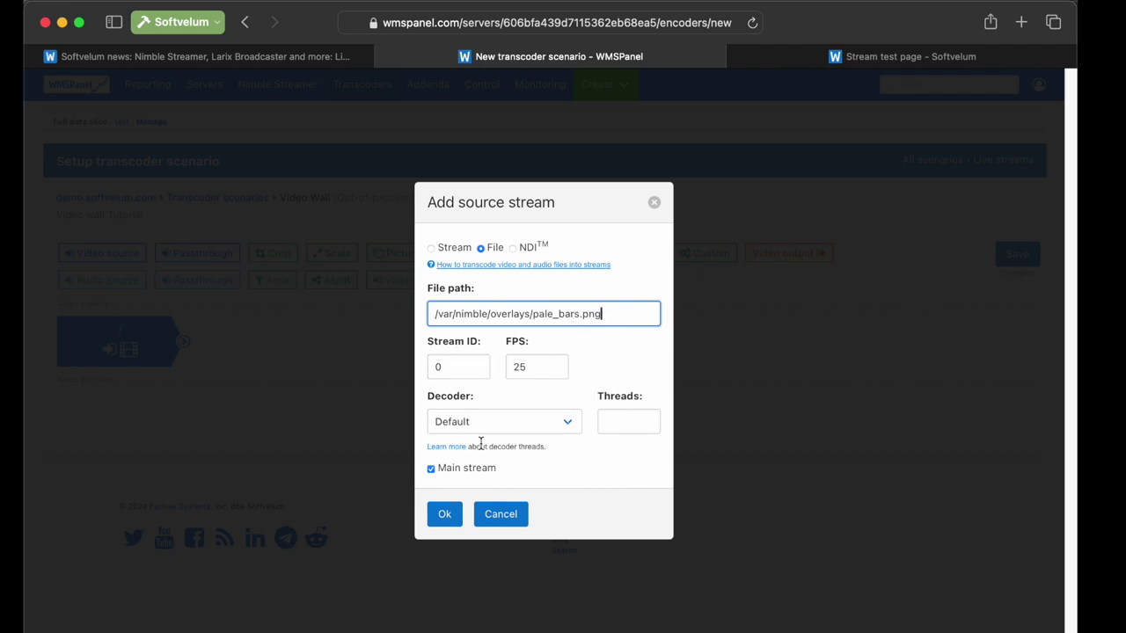
double_click(535, 368)
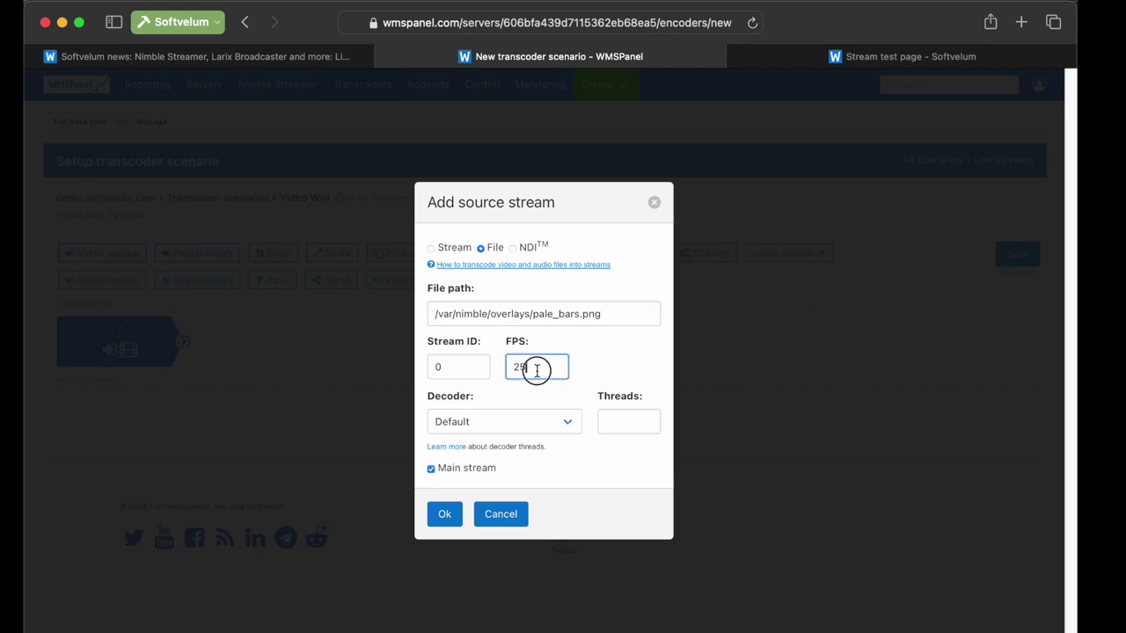
type("30")
left_click(445, 518)
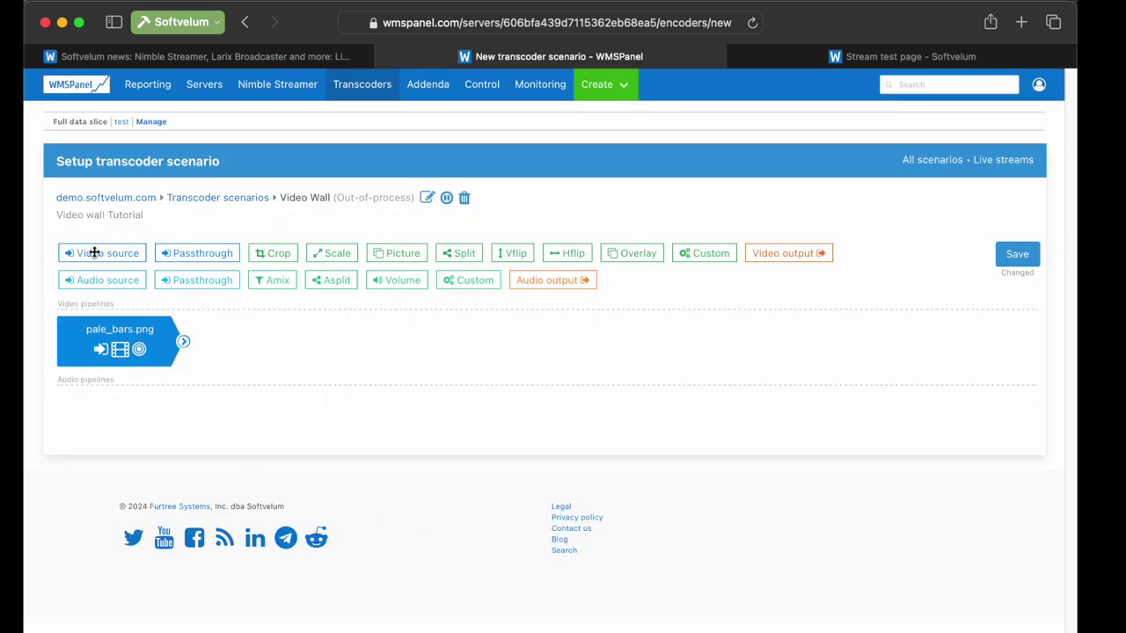
Add a video source to the video pipelines for application live and stream bbb, marked as the main stream.
left_click_drag(95, 253, 109, 412)
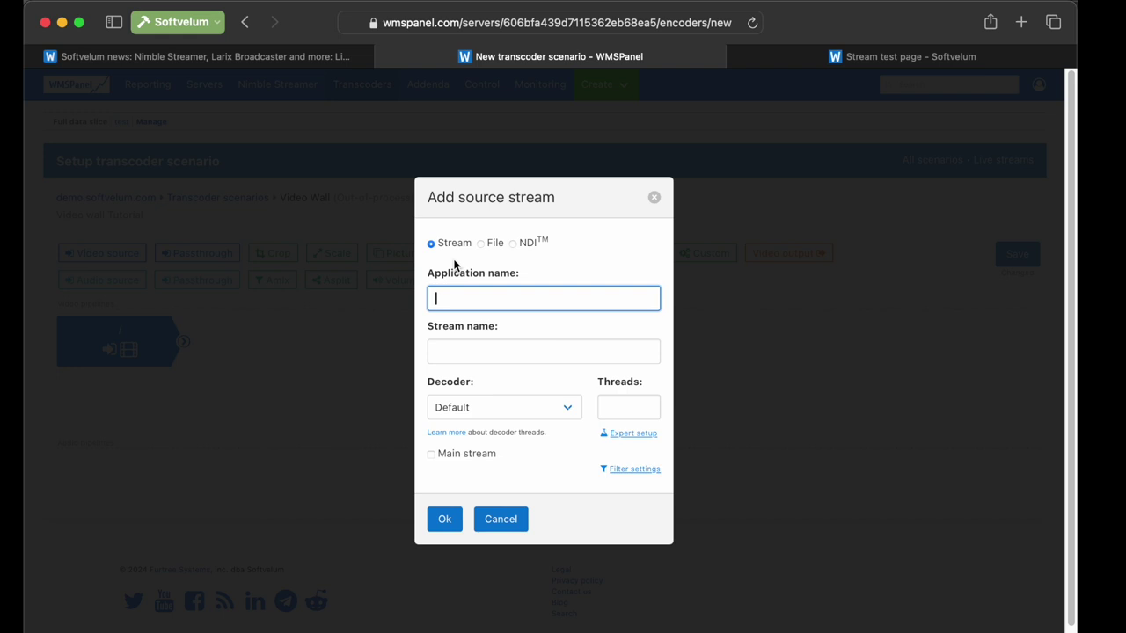
type("live")
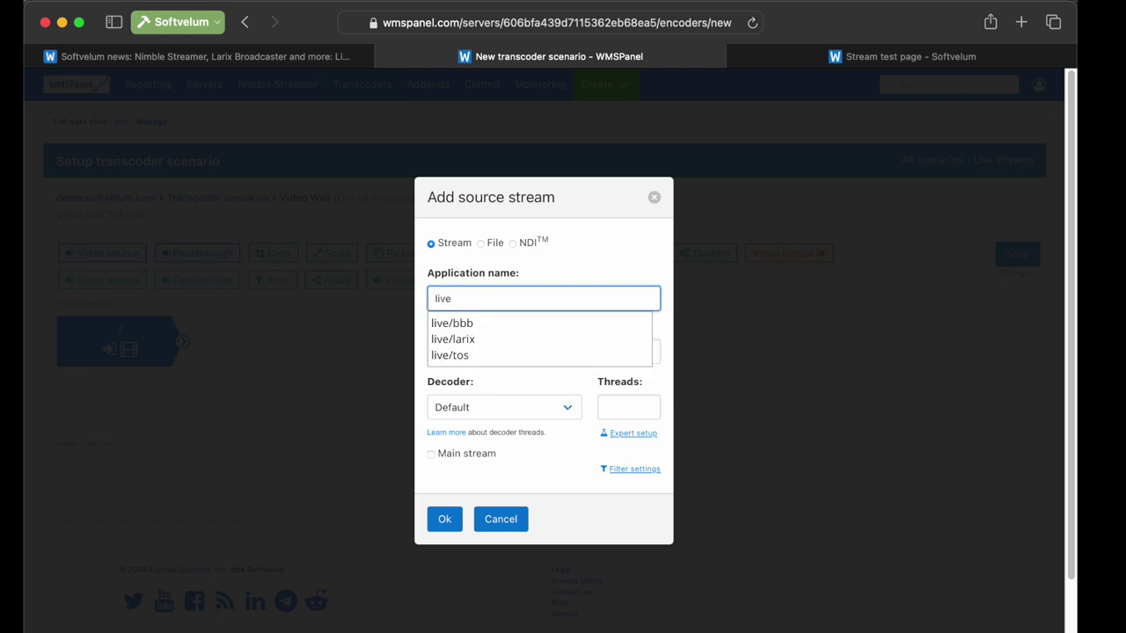
left_click(471, 325)
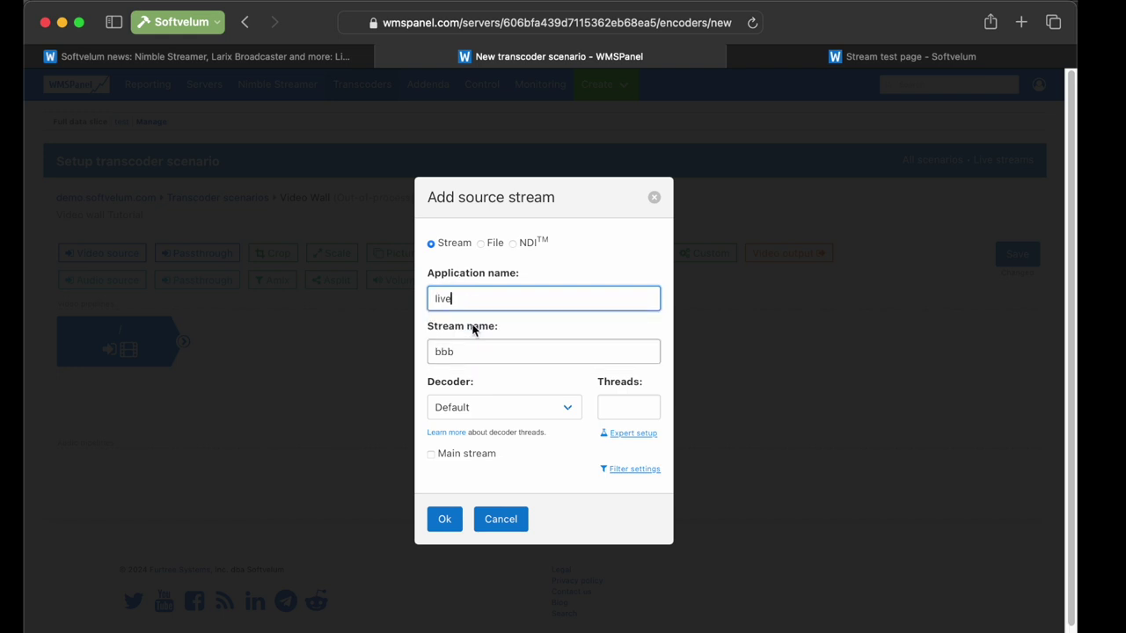
left_click(431, 455)
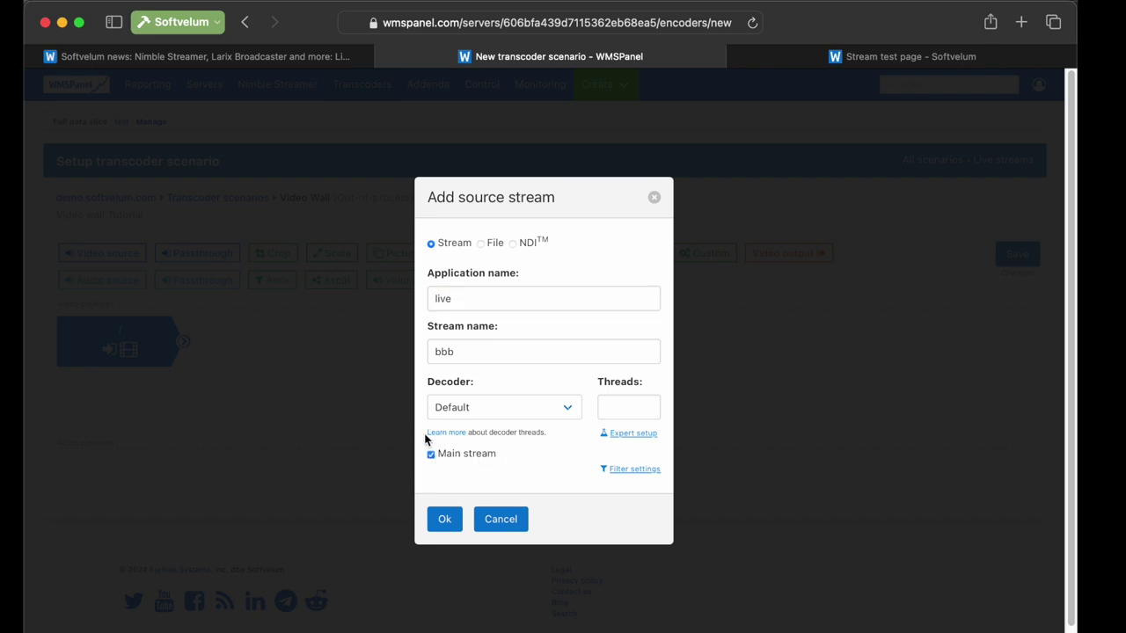
left_click(446, 520)
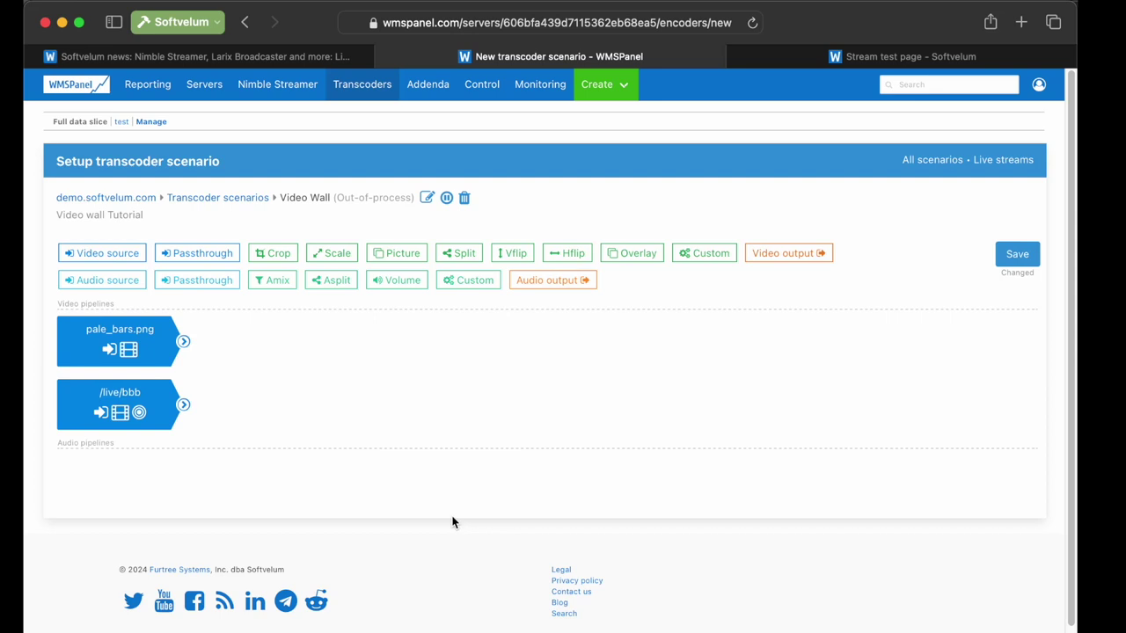
Add an audio source to the audio pipelines for application live and stream bbb, keeping it as the main stream.
left_click(112, 279)
left_click_drag(111, 279, 137, 499)
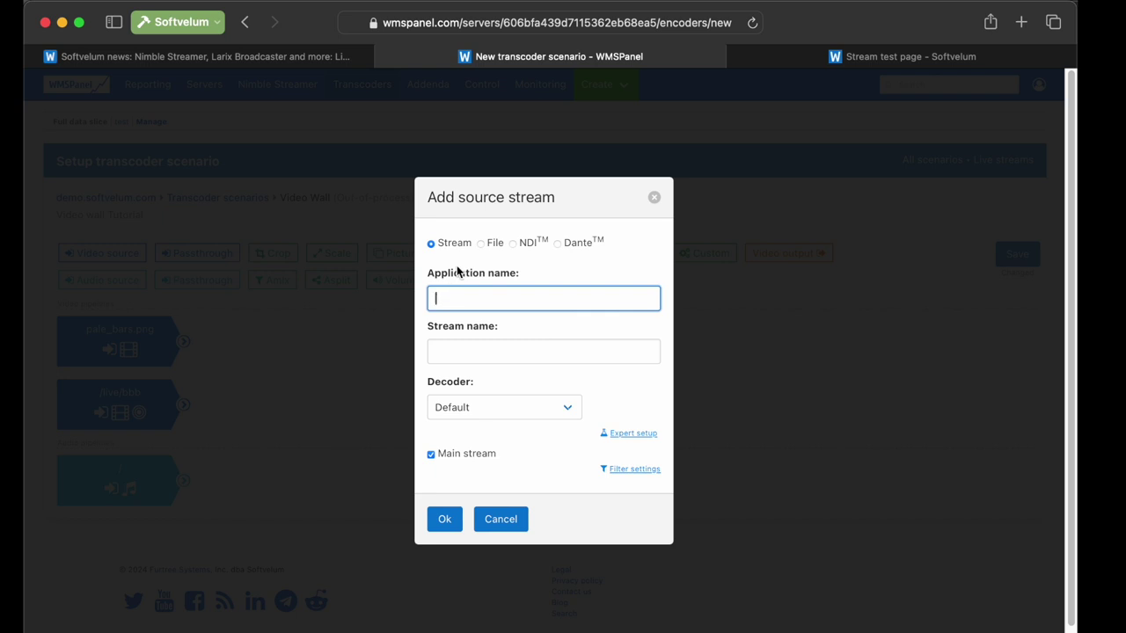
type("l")
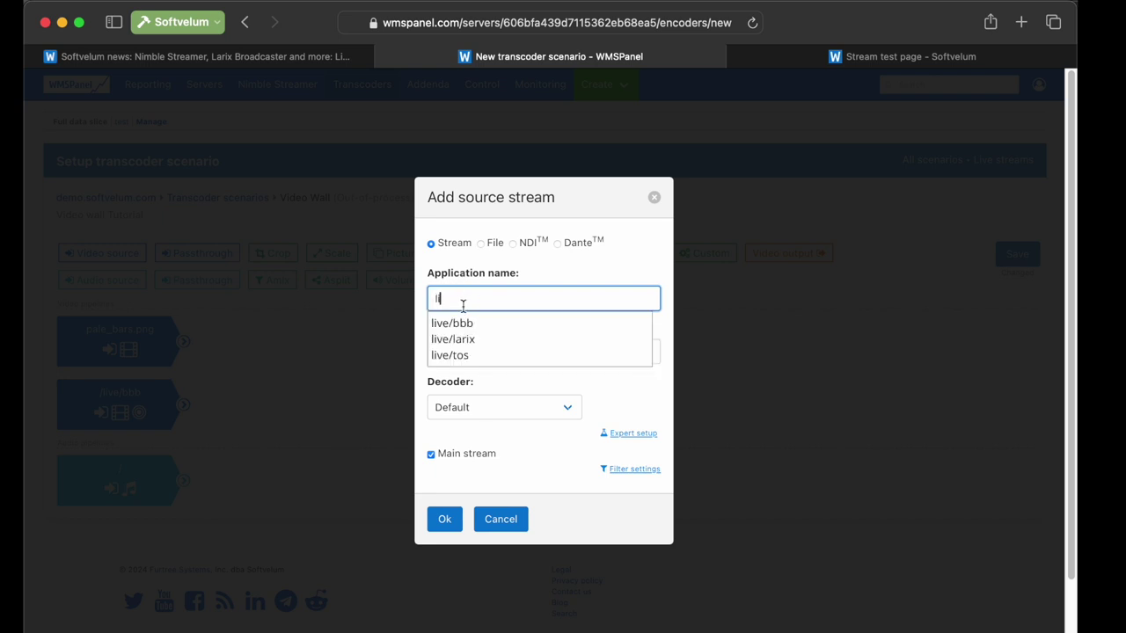
type("ive")
left_click(465, 322)
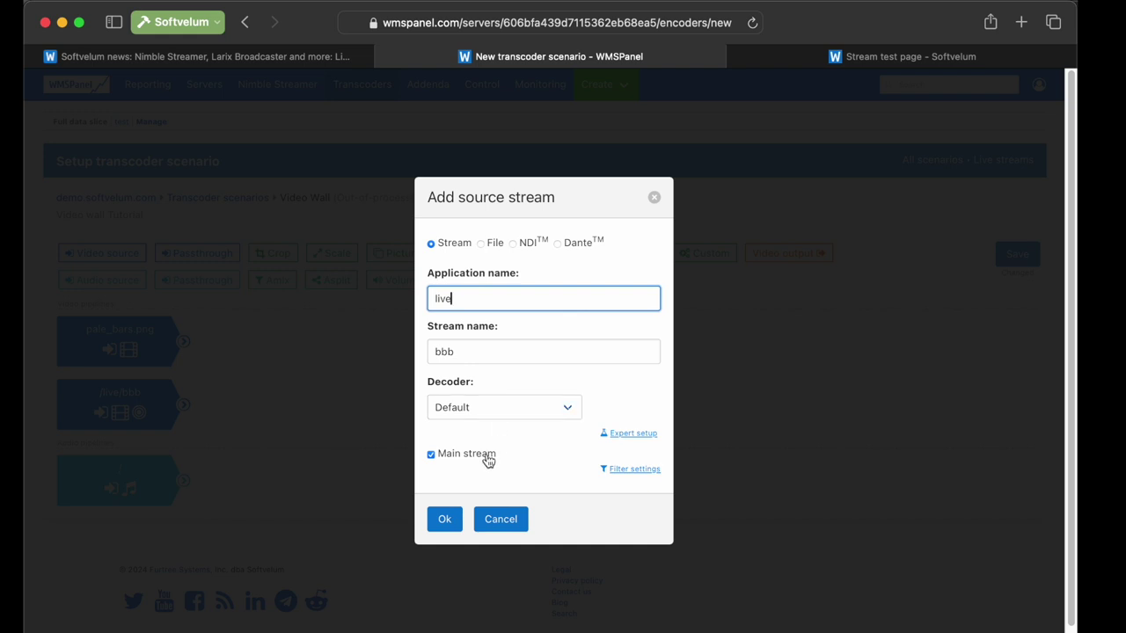
left_click(445, 523)
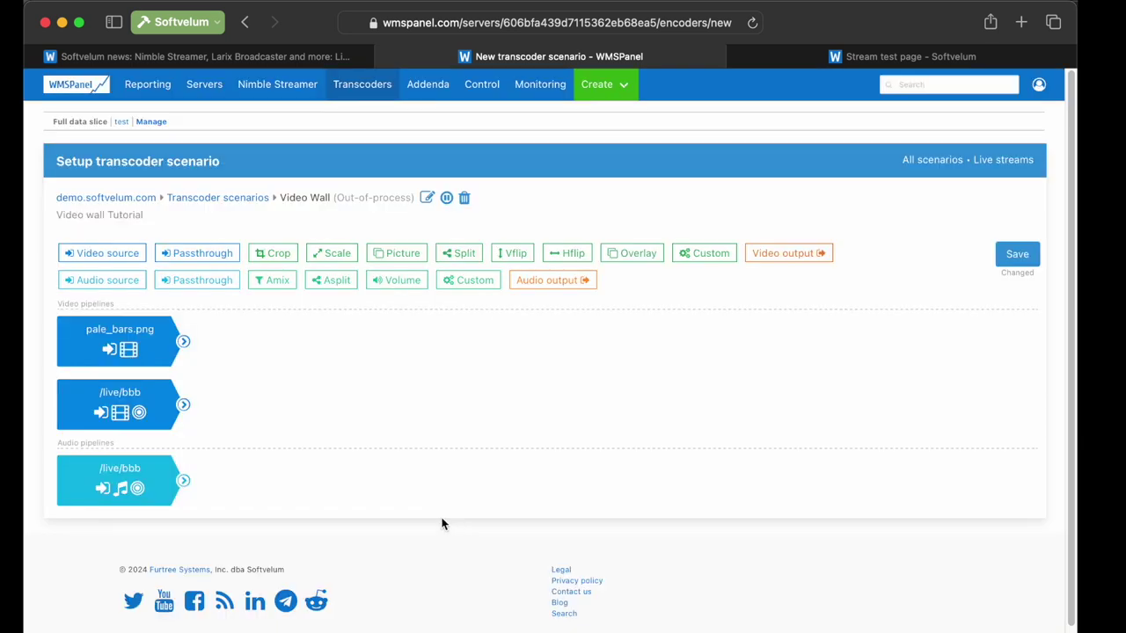
Add an audio output to the audio pipelines with application name live and stream name videowall.
left_click_drag(548, 280, 383, 493)
type("live")
key("Tab")
type("videowall")
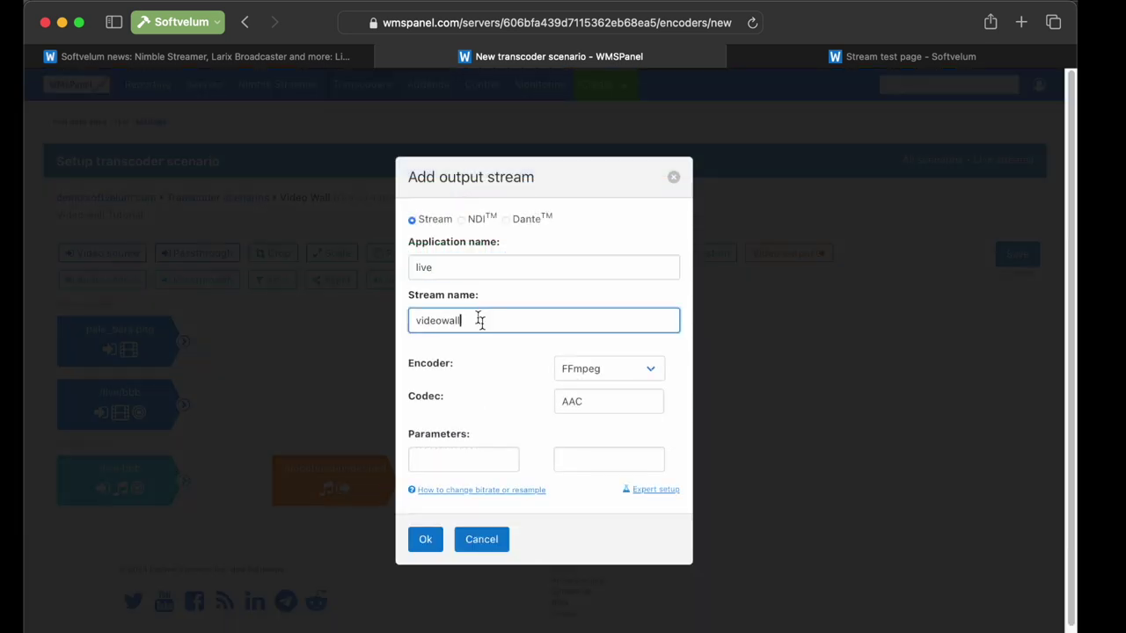
left_click(433, 544)
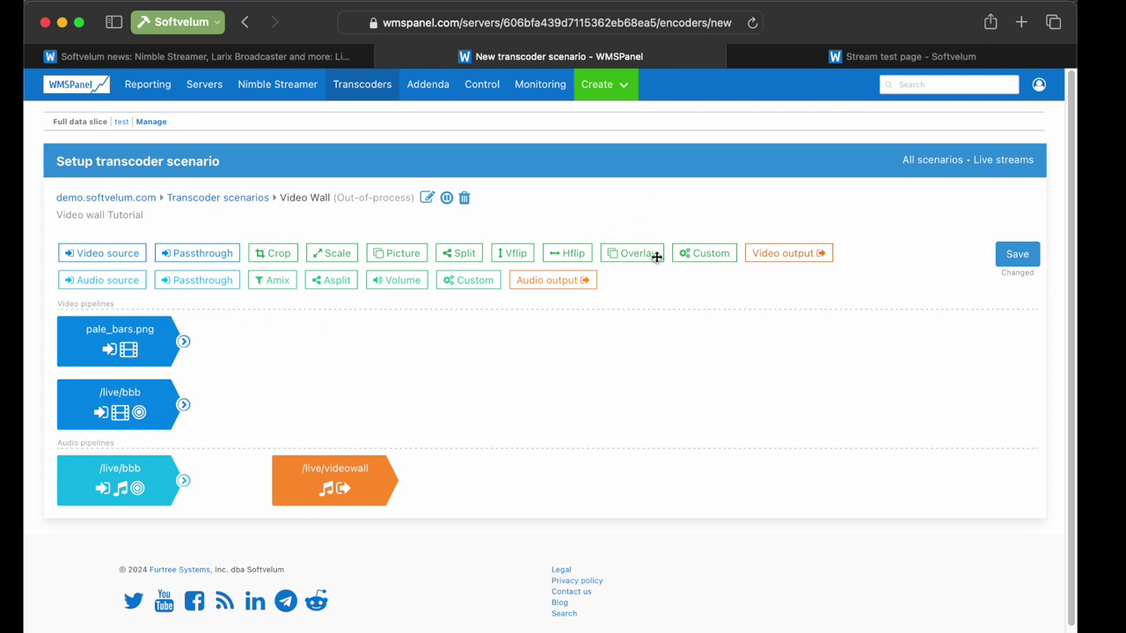
Add an Overlay filter with default parameters to the video pipelines and connect the pale_bars.png source to it.
left_click_drag(621, 252, 331, 367)
left_click(452, 467)
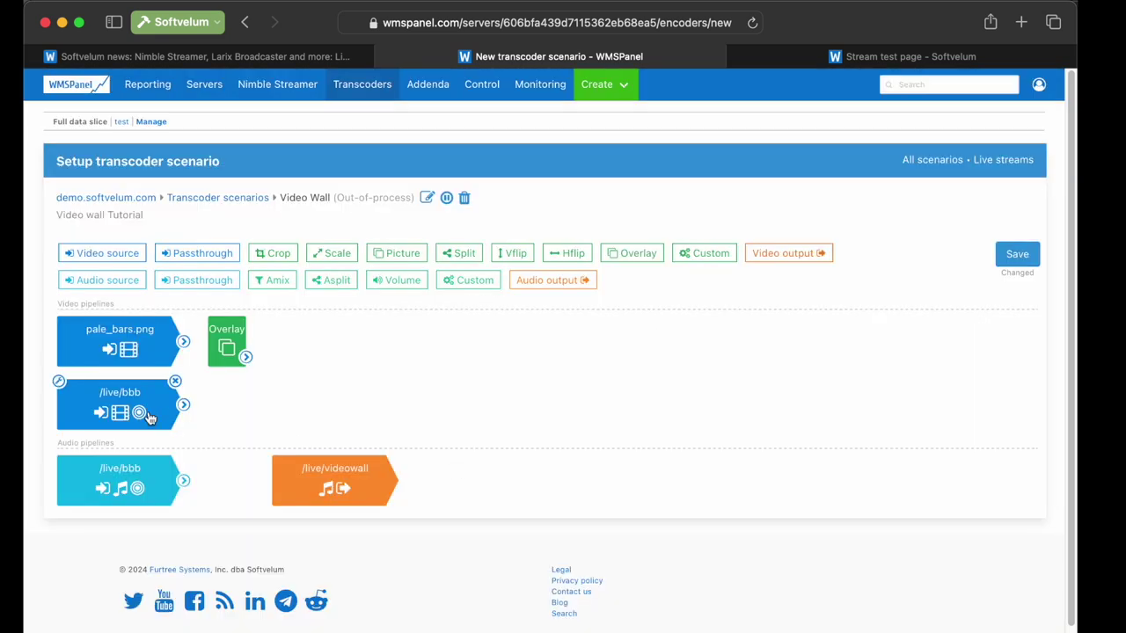
left_click_drag(183, 341, 226, 345)
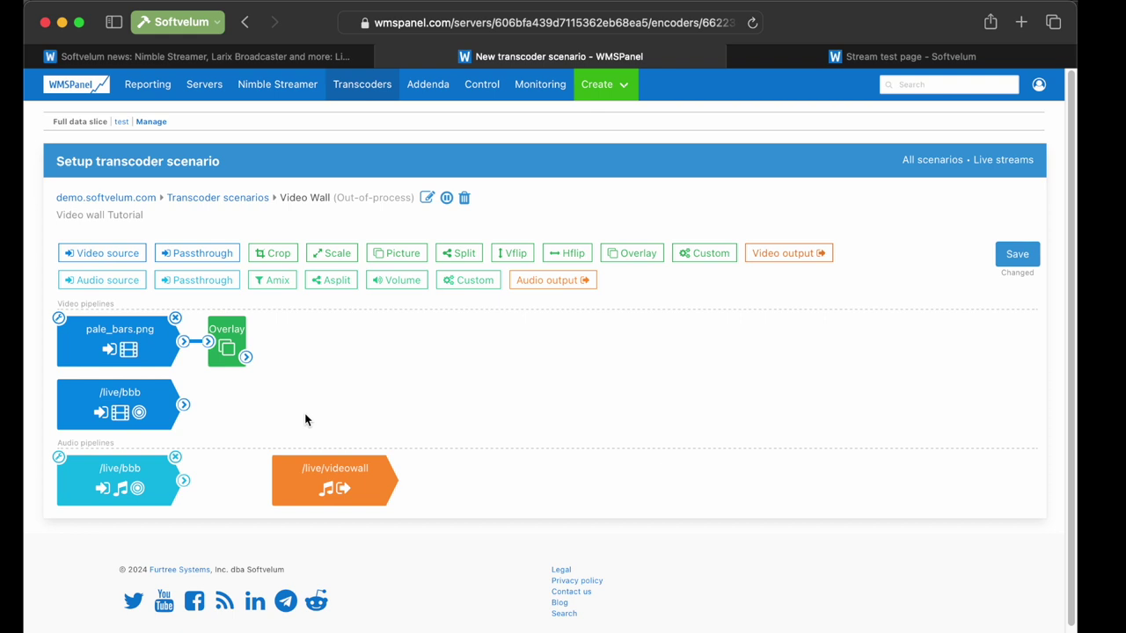
Add a Scale filter beside the /live/bbb video source with a height of 540 and the aspect ratio preserved.
left_click_drag(342, 264, 225, 409)
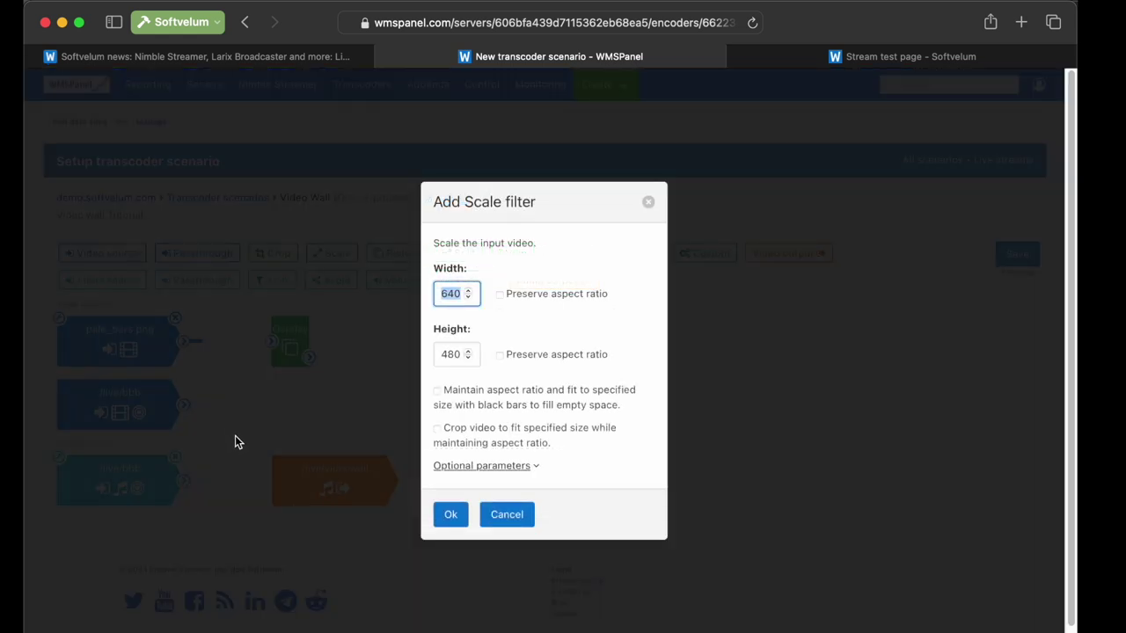
double_click(450, 354)
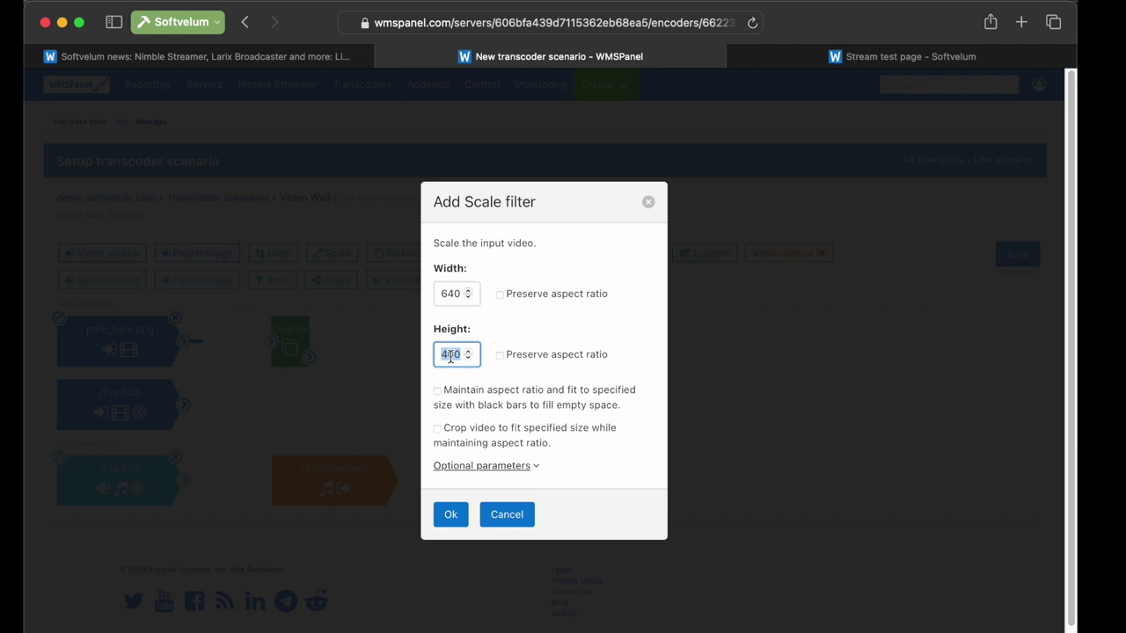
type("540")
left_click(500, 354)
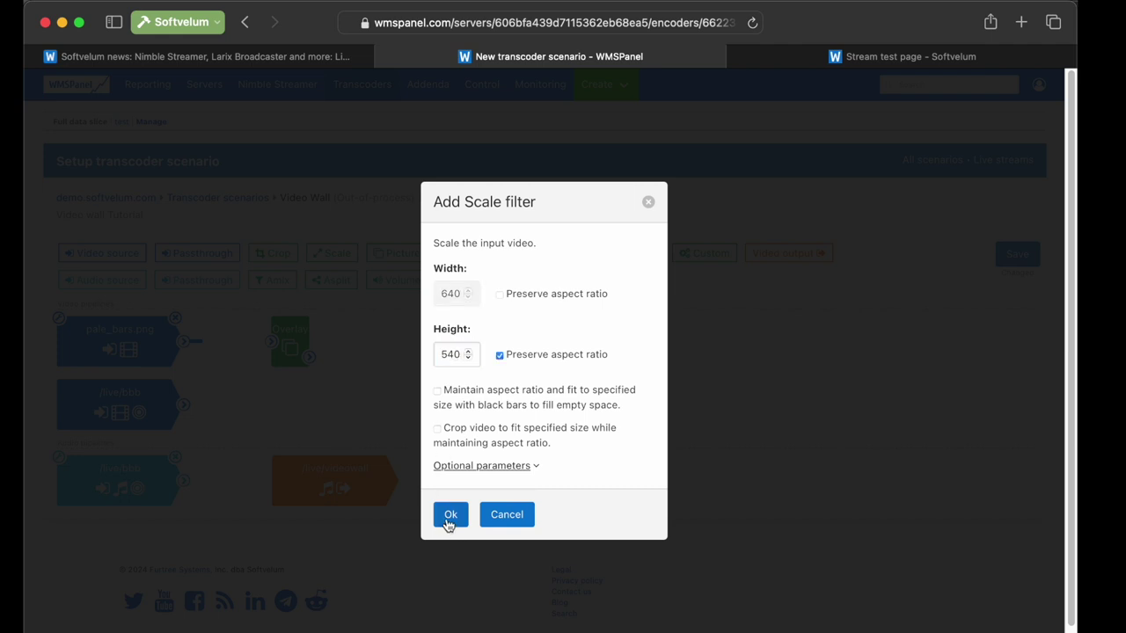
left_click(449, 516)
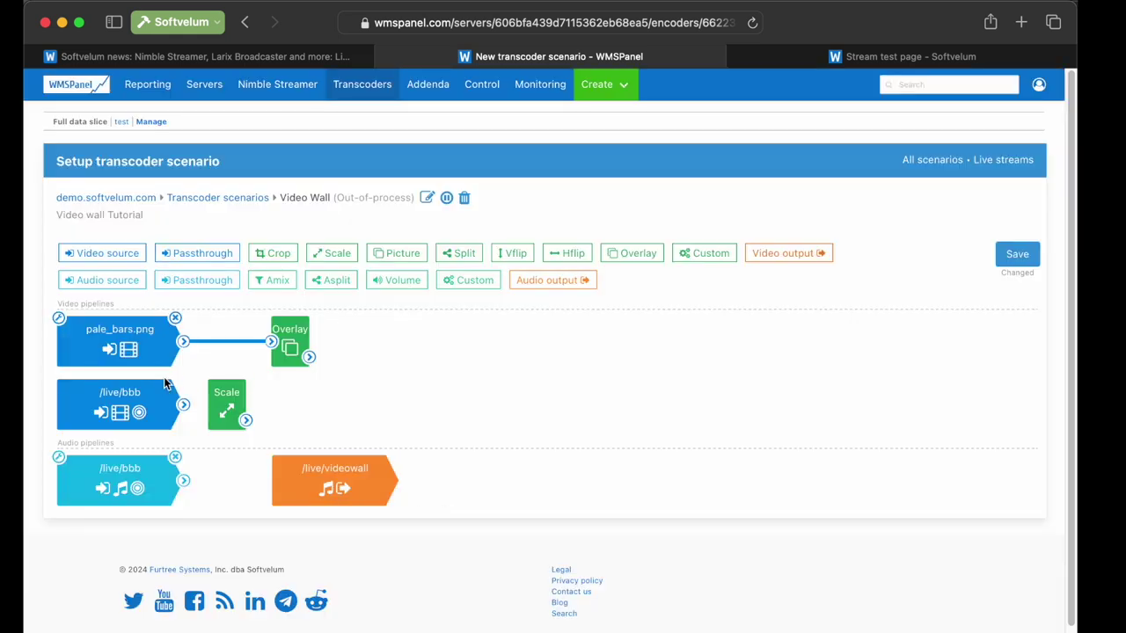
Link the /live/bbb video source through the Scale filter to the Overlay, keeping /var/nimble/overlays/pale_bars.png as the Overlay's main video.
left_click_drag(183, 405, 288, 345)
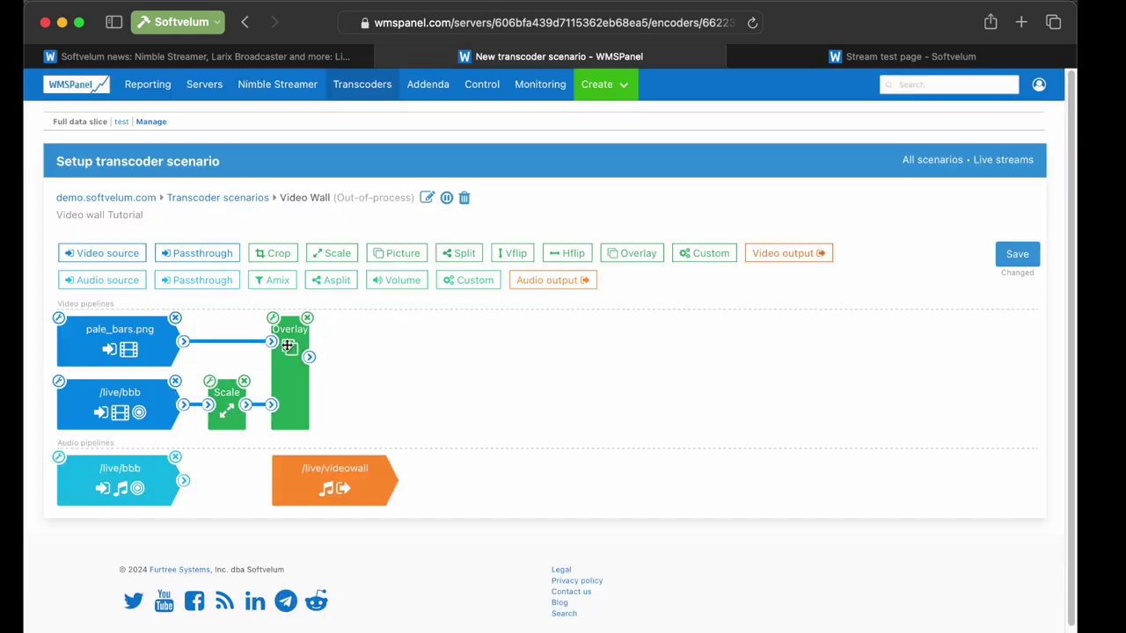
double_click(291, 375)
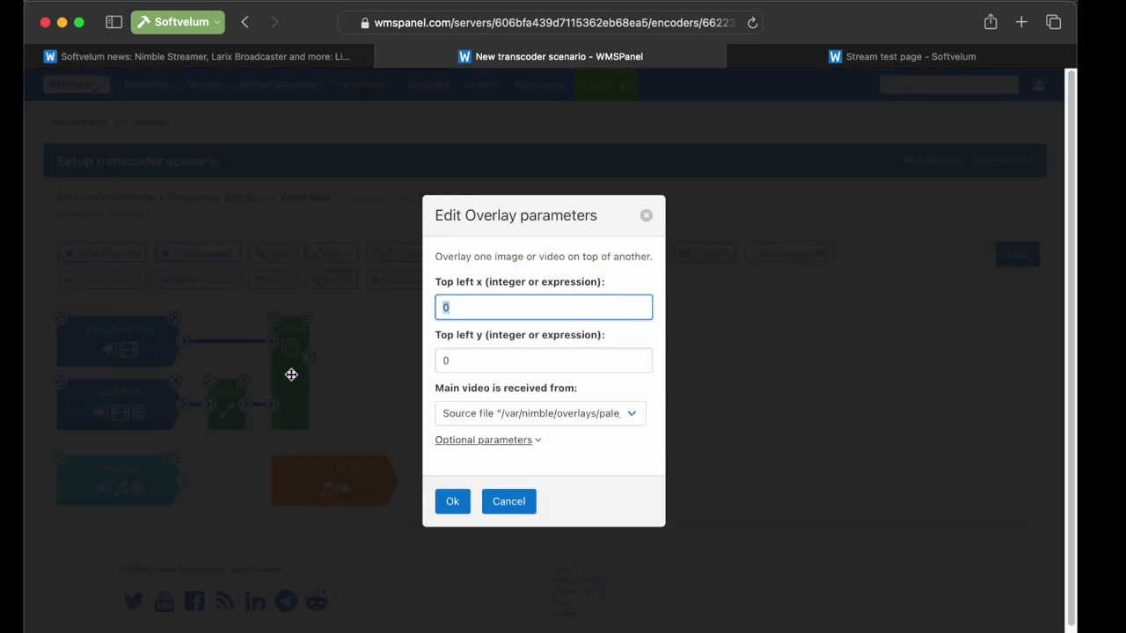
left_click(468, 418)
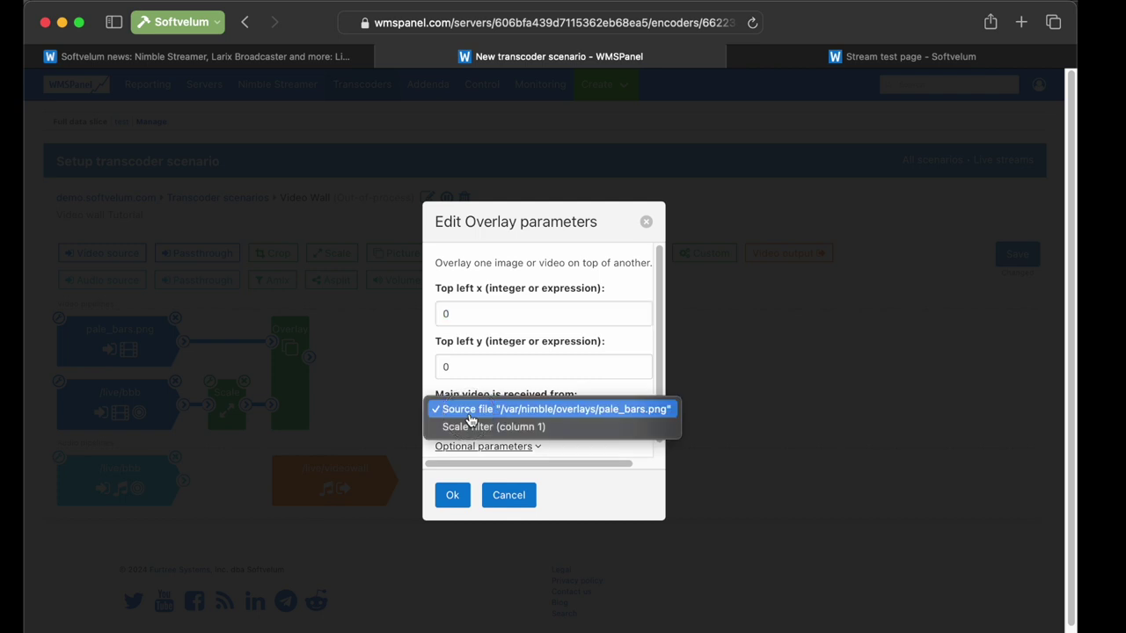
left_click(498, 412)
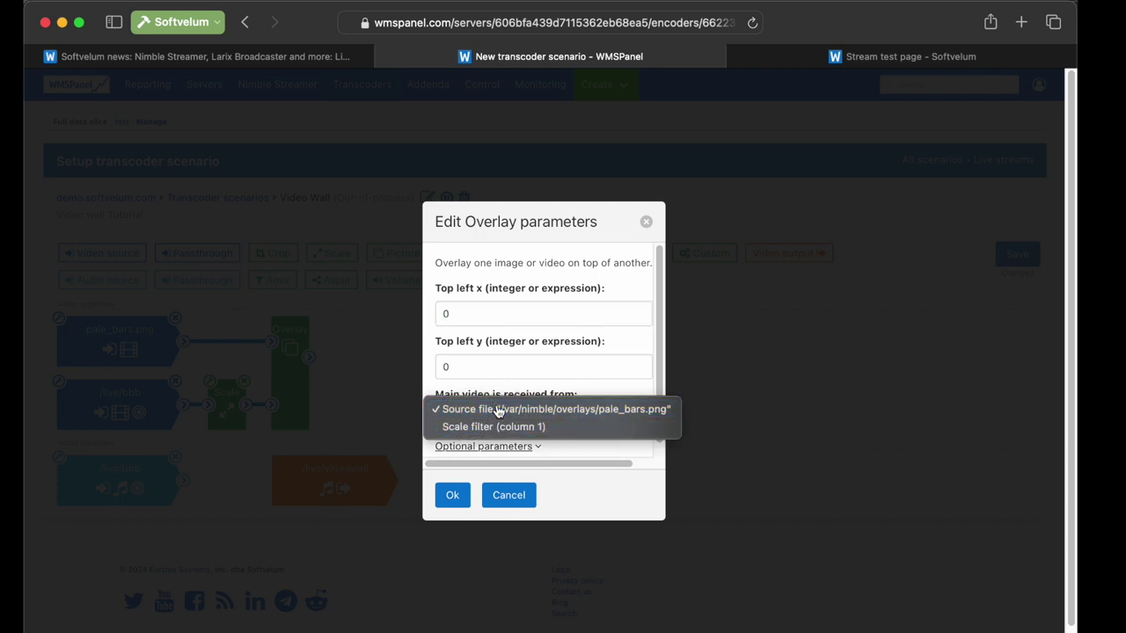
left_click(453, 496)
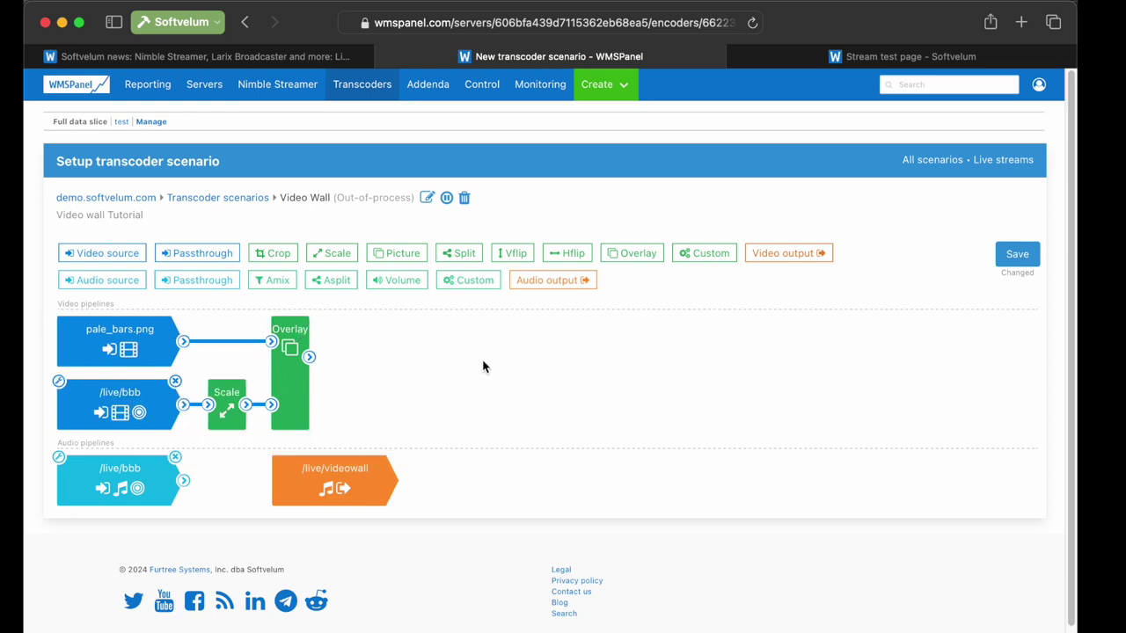
Add a video output after the Overlay with application name live and stream name videowall.
left_click_drag(779, 253, 378, 353)
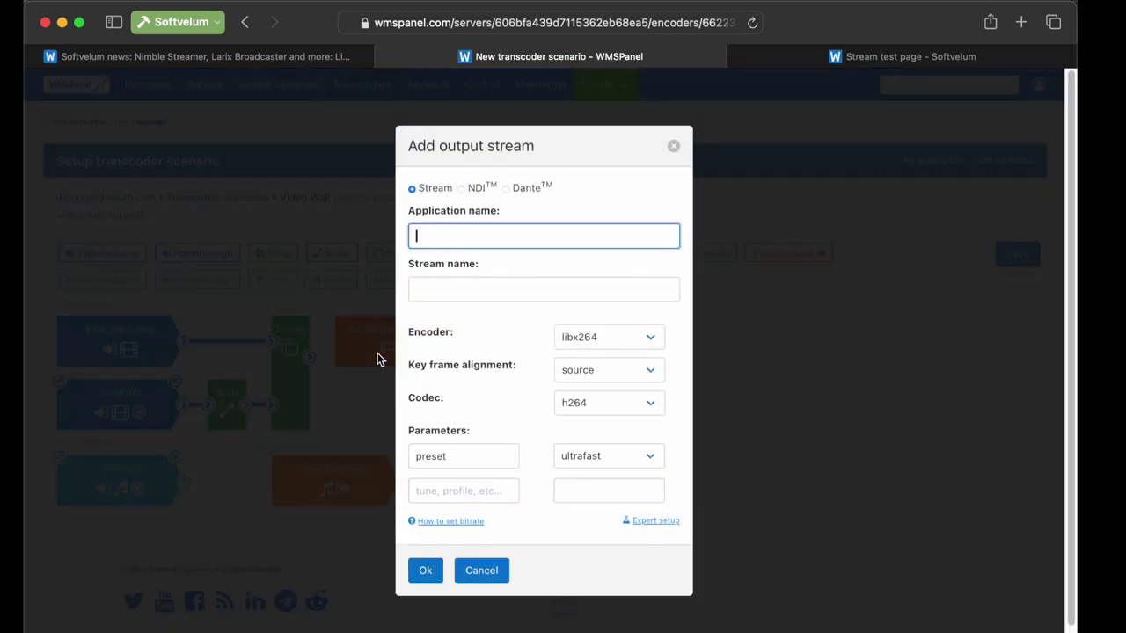
type("live")
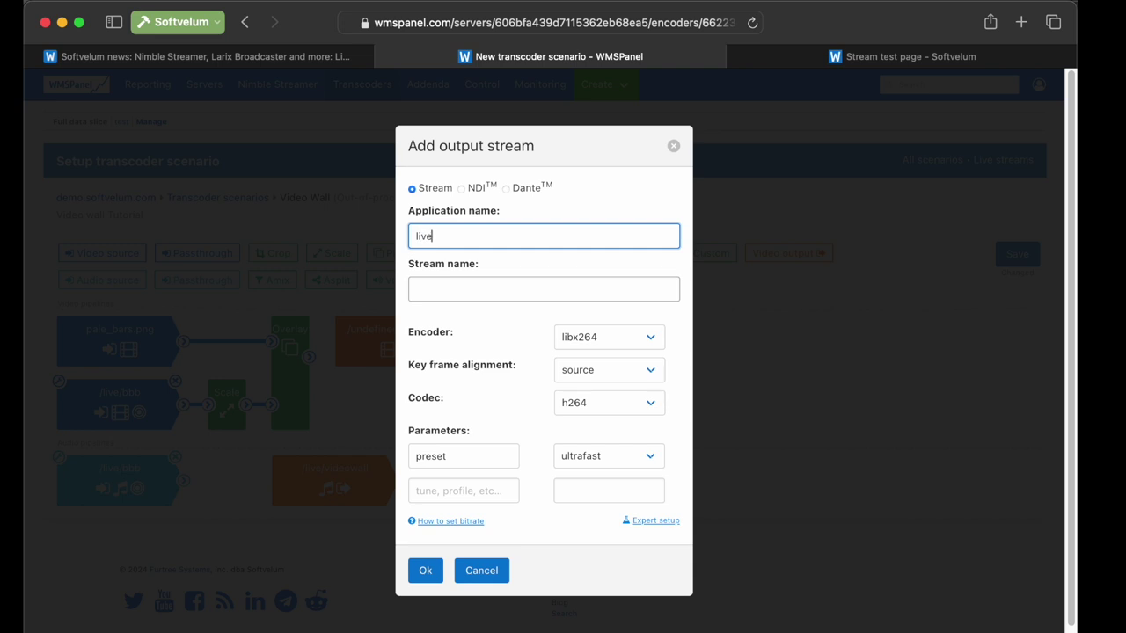
left_click(526, 292)
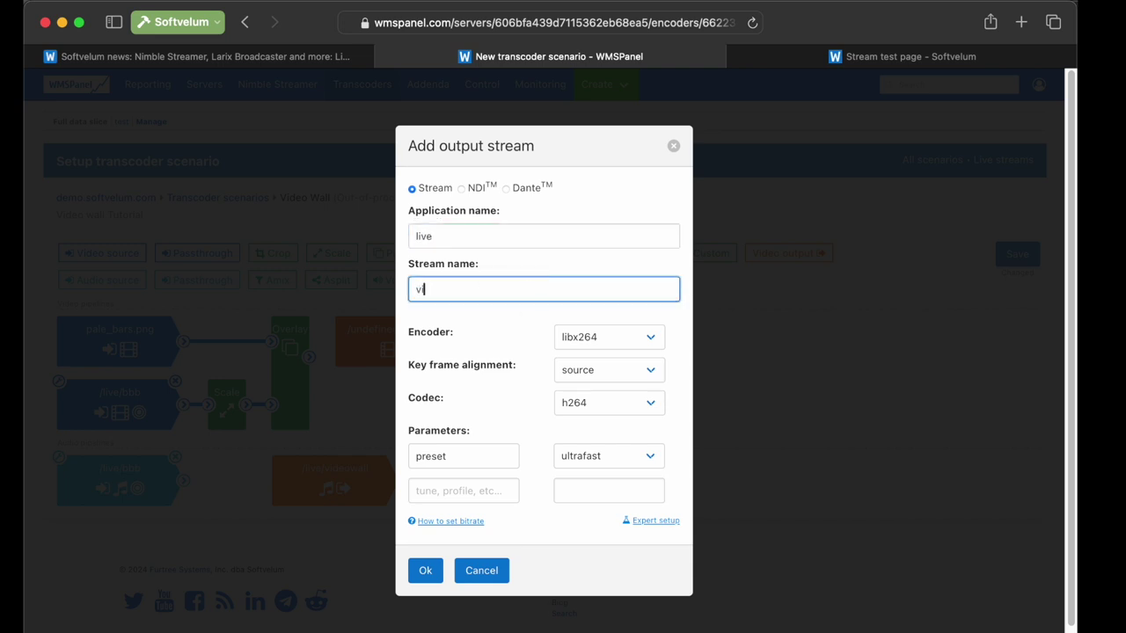
type("videowall")
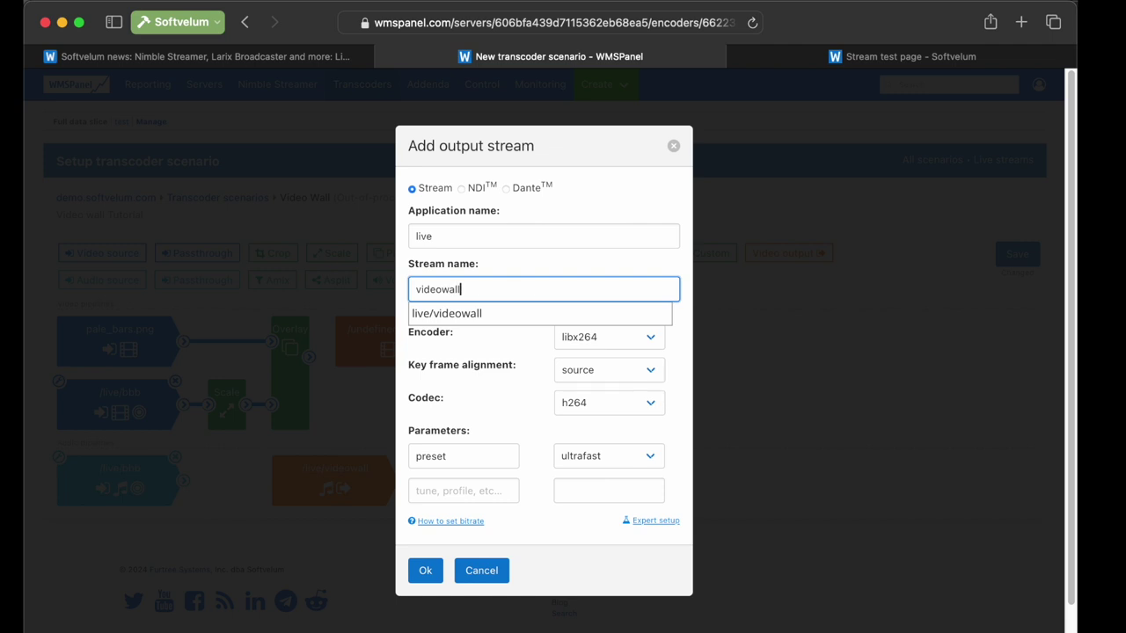
left_click(530, 315)
left_click(426, 571)
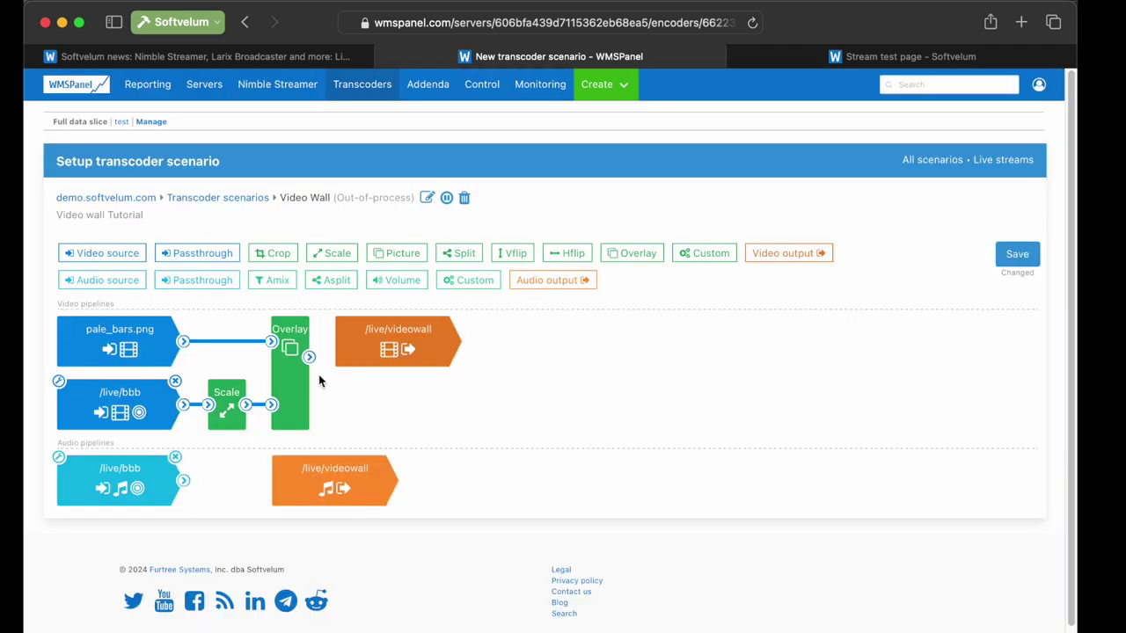
Connect the Overlay to the video output and the /live/bbb audio source to the audio output, and save the scenario.
left_click_drag(308, 356, 396, 343)
left_click_drag(183, 480, 272, 481)
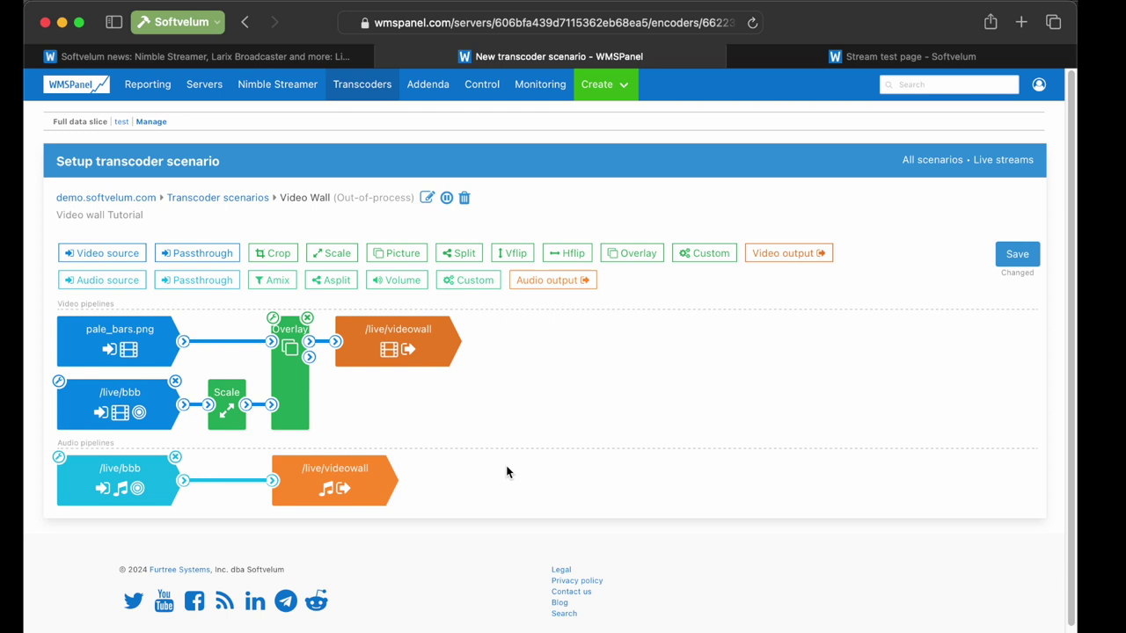
left_click(1014, 262)
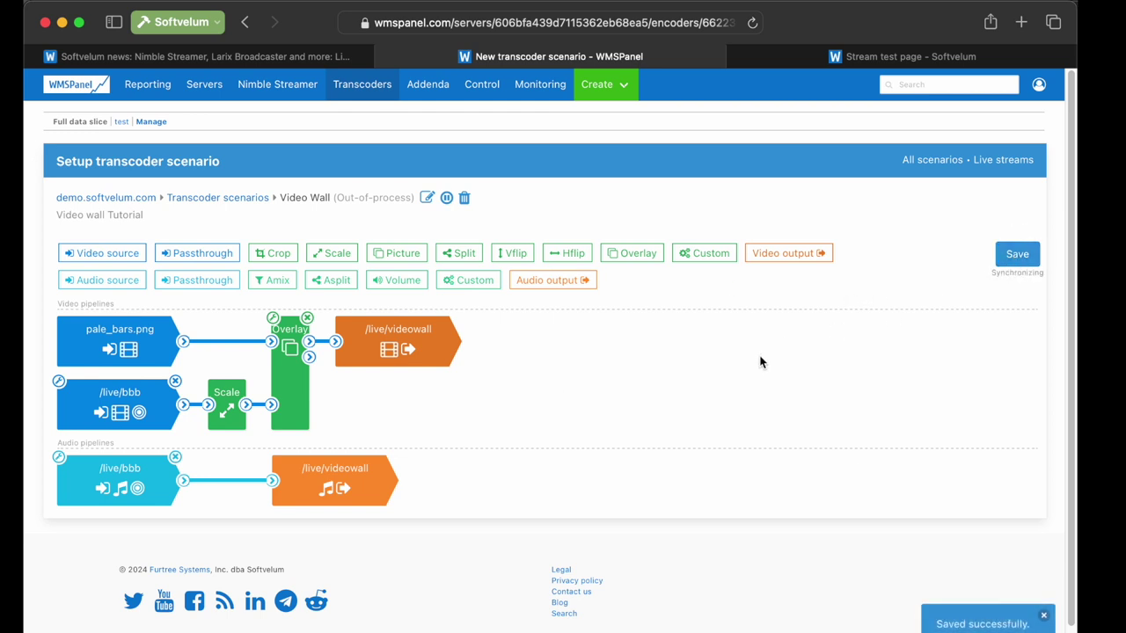
In the server's live streams, open the sample player URLs for /live/videowall and choose ws://demo.softvelum.com:8081/live/videowall.
left_click(1007, 164)
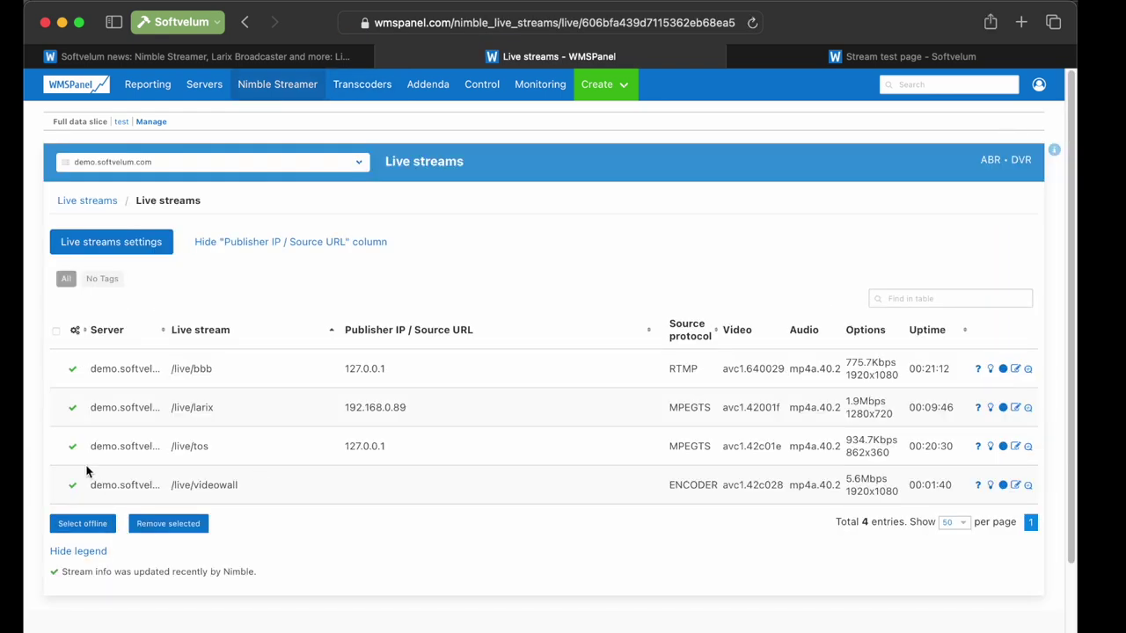
left_click(977, 490)
left_click(624, 224)
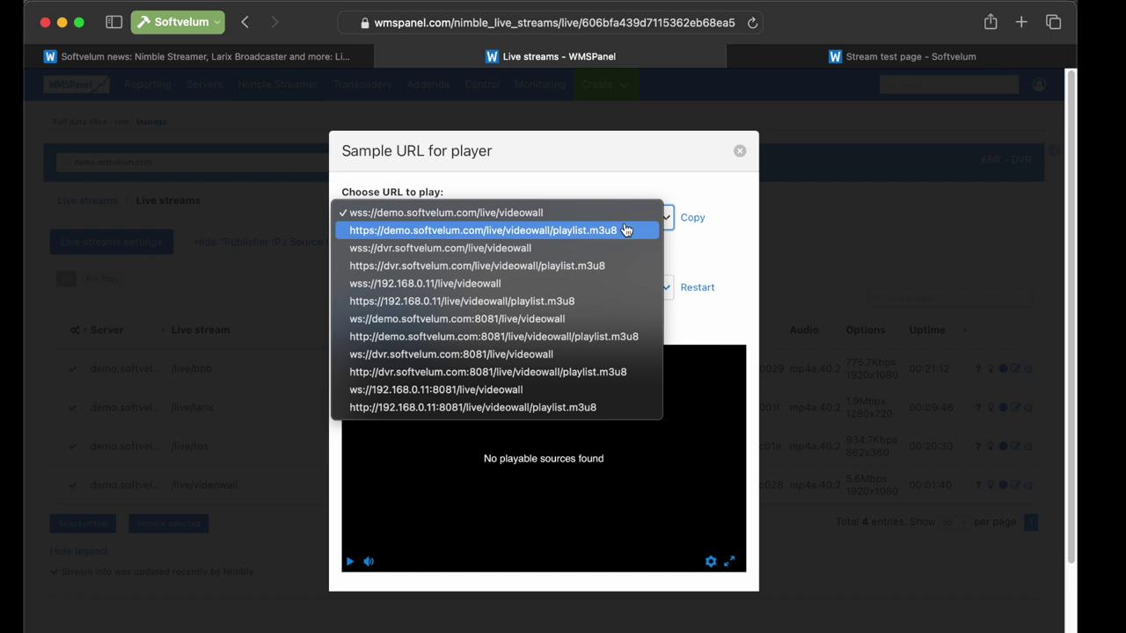
left_click(616, 318)
Play ws://demo.softvelum.com:8081/live/videowall with the SLDP player on the stream test page and check the picture.
left_click(843, 62)
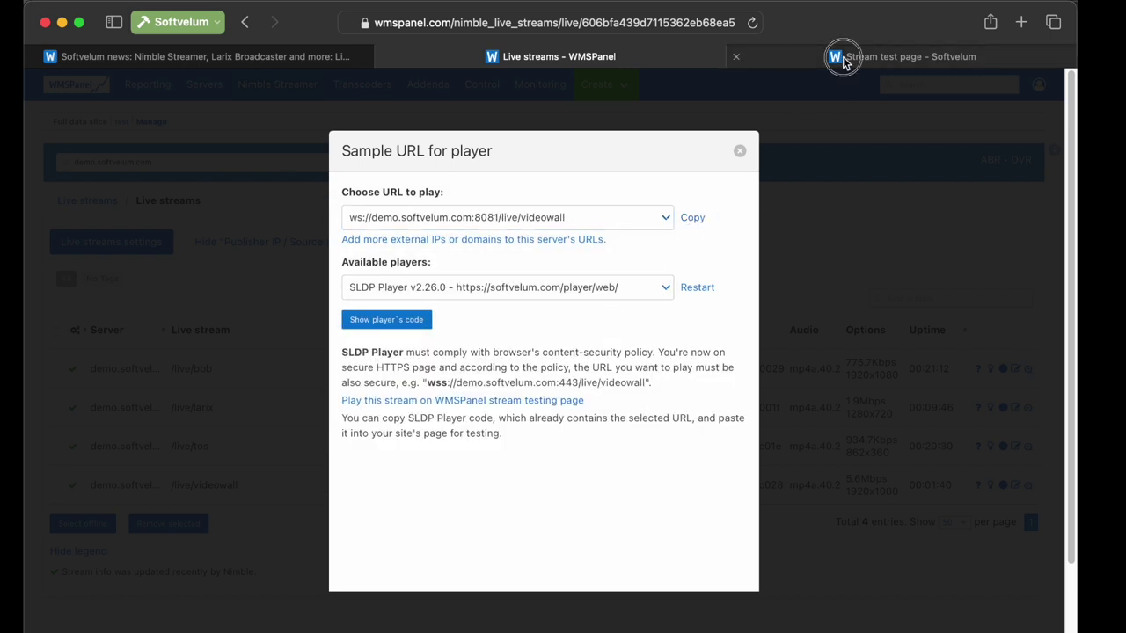
right_click(330, 312)
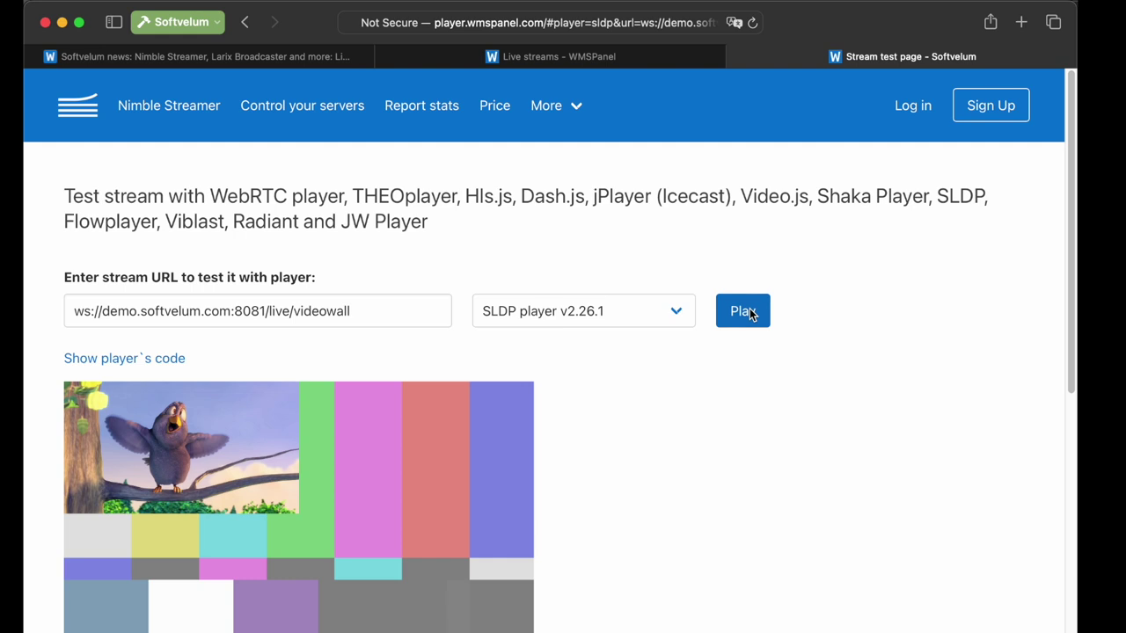
scroll(792, 432, "down", 3)
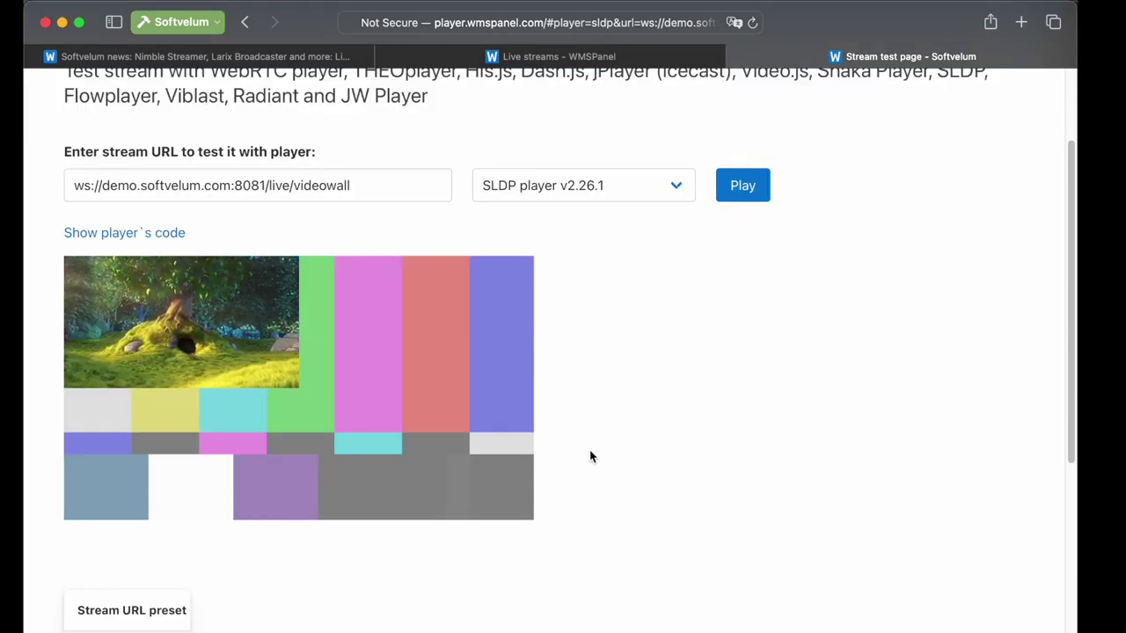
Reopen the Video Wall transcoder scenario and start adding a file-based video source to a third video pipeline.
left_click(387, 56)
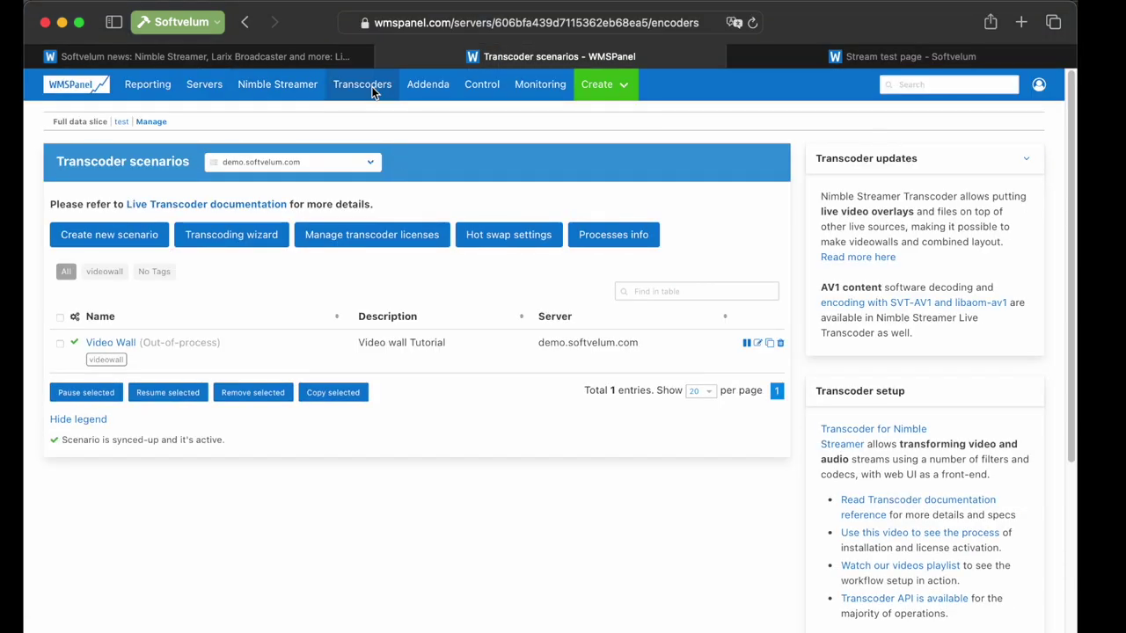
left_click(107, 344)
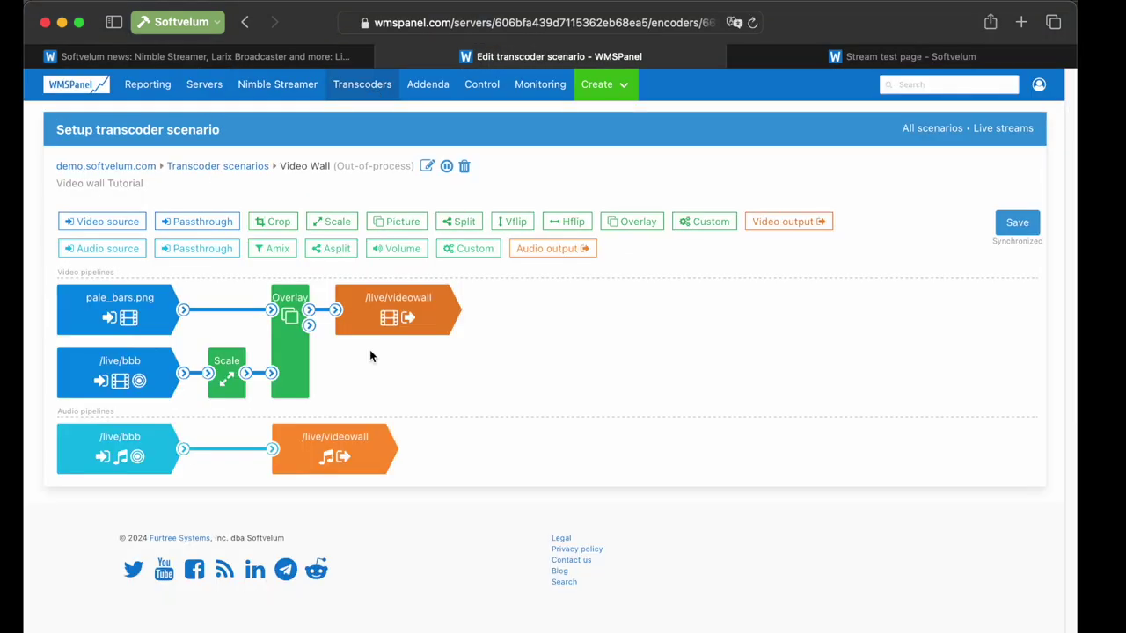
left_click_drag(101, 222, 114, 444)
left_click(488, 249)
left_click(495, 316)
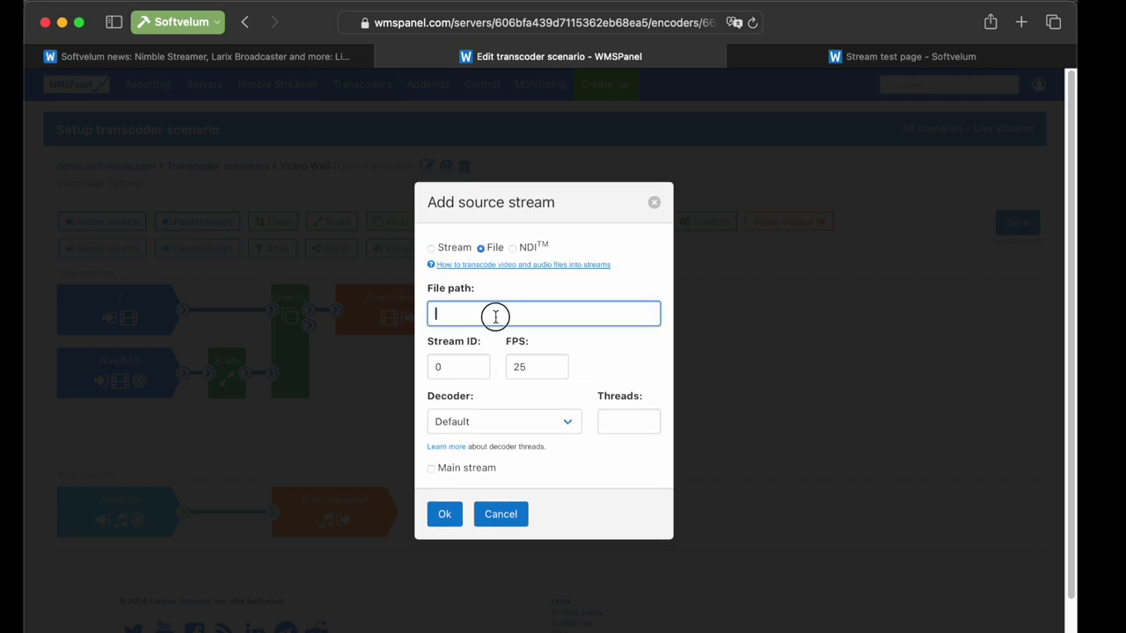
Set the source file path to /var/nimble/overlays/jellyfish-3-mbps-hd-h264.mkv at 30 FPS and confirm the source.
type("/var/nimble/overlays")
key("super+Tab")
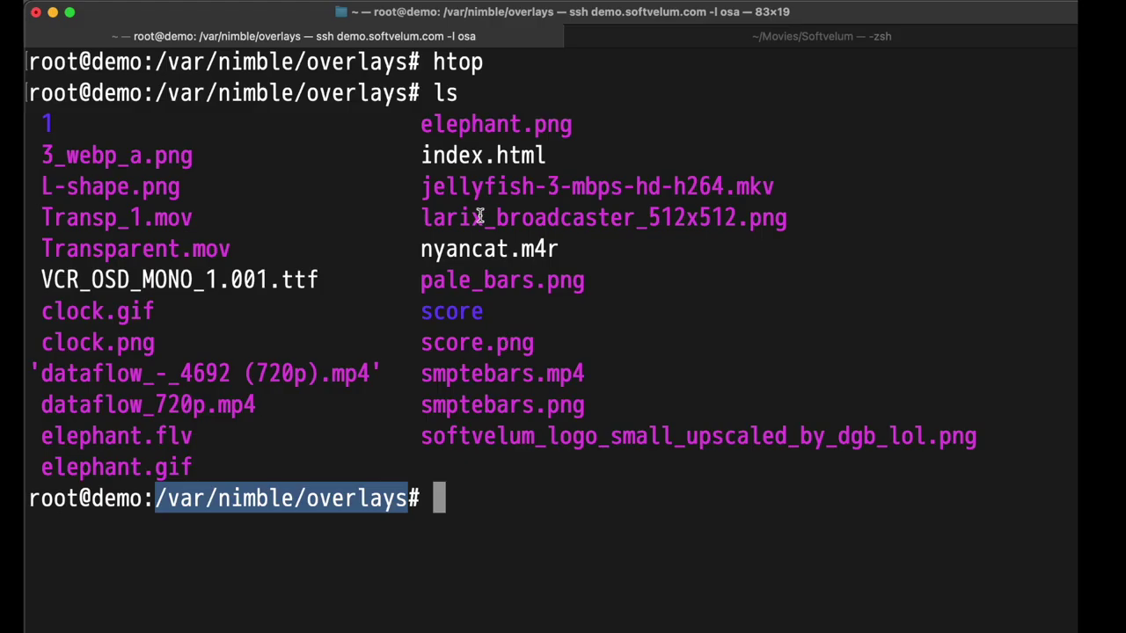
left_click_drag(420, 186, 641, 186)
key("super+Tab")
type("/")
type("jellyfish-3-mbps-hd-h264.mkv")
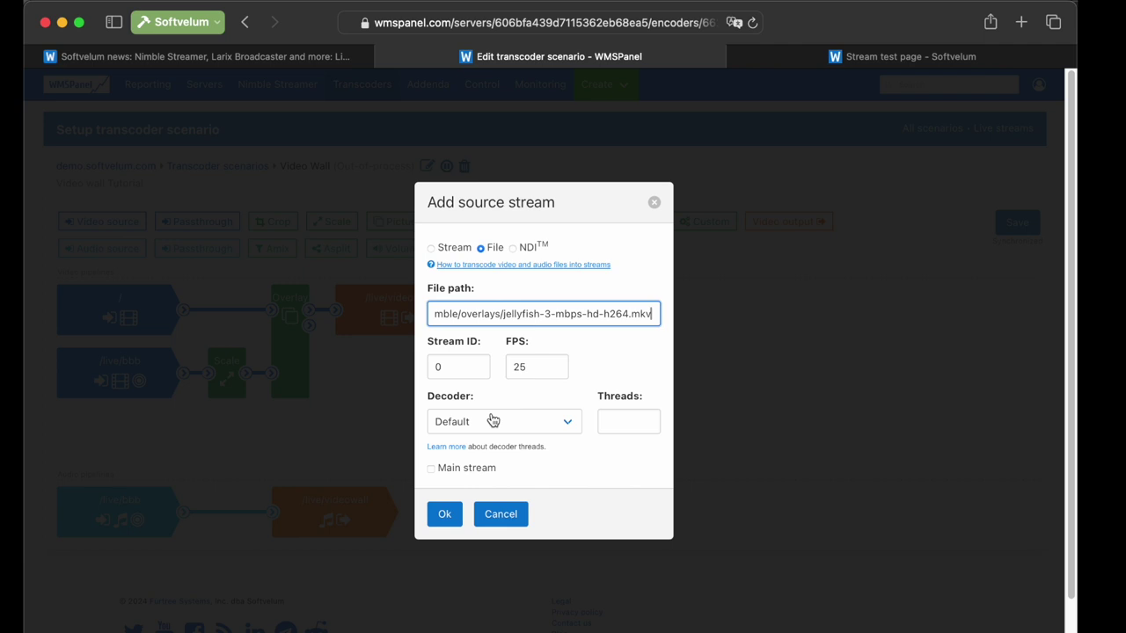
key("Tab")
key("Tab")
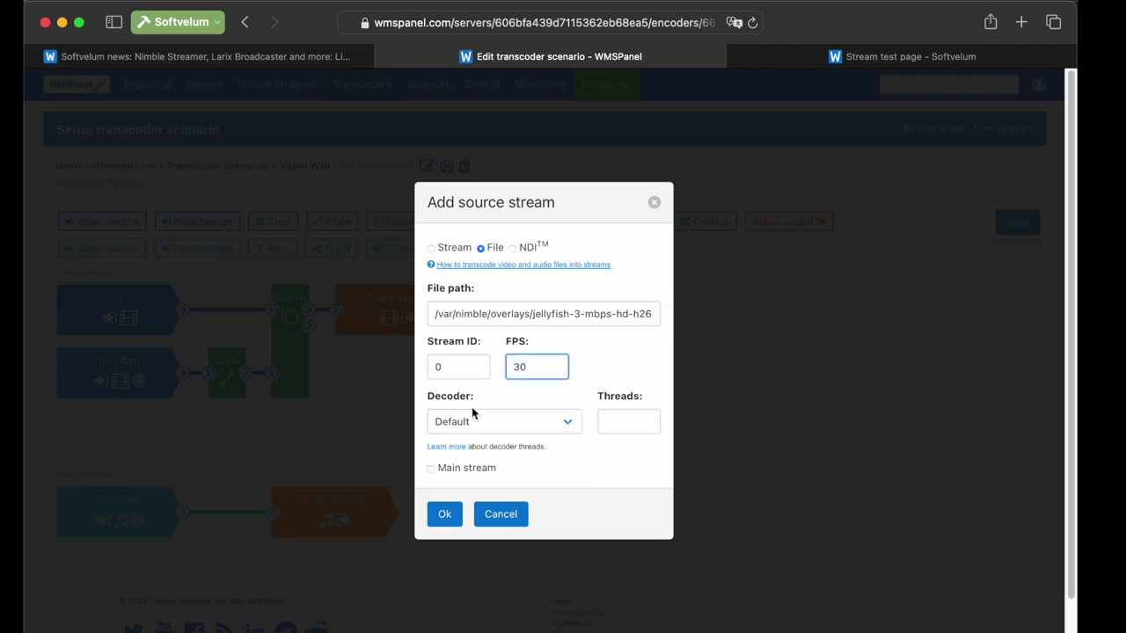
left_click(446, 515)
Add a Scale filter with height 540 and preserved aspect ratio, and connect the jellyfish source to it.
left_click_drag(334, 221, 244, 453)
left_click(456, 355)
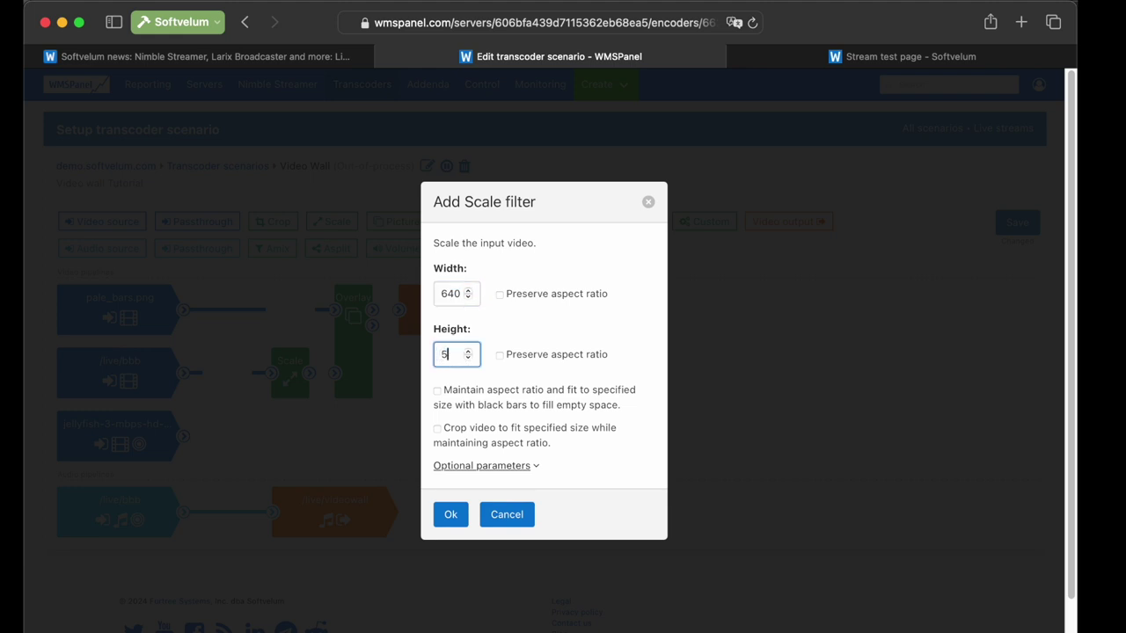
left_click(500, 355)
left_click(450, 514)
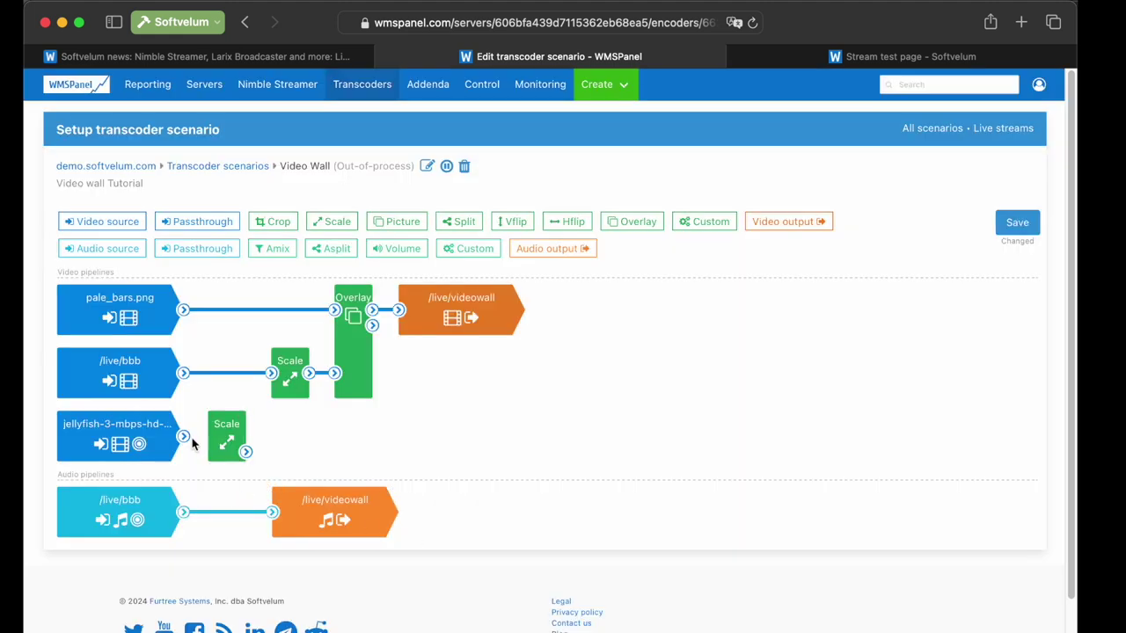
left_click_drag(193, 441, 230, 444)
Mark the /live/bbb video source as the main stream.
mouse_move(160, 442)
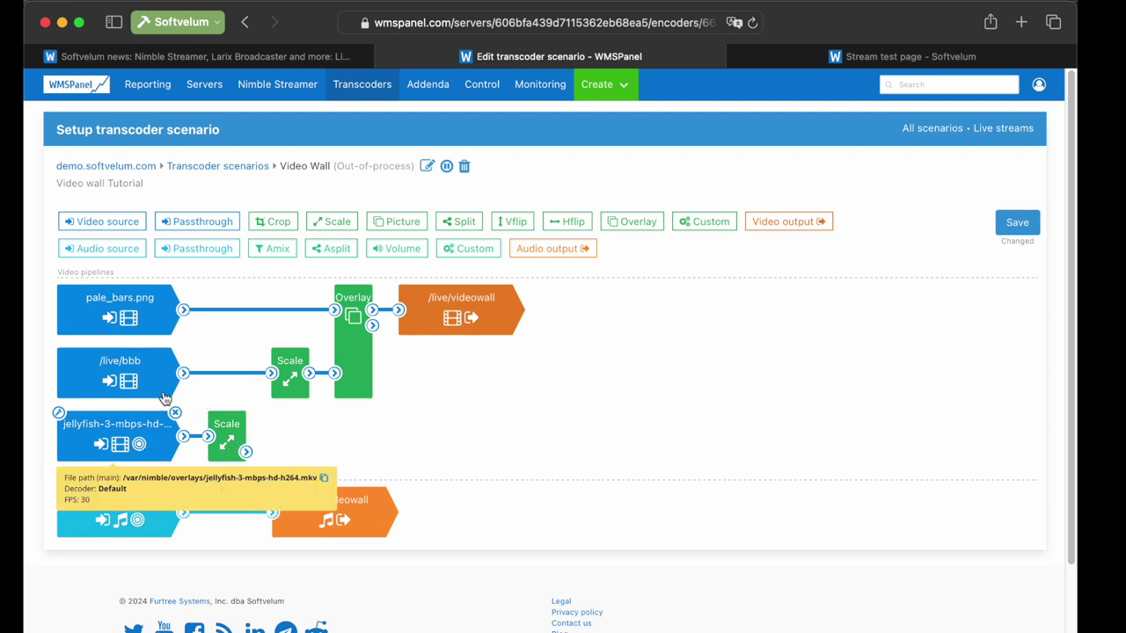
double_click(151, 372)
left_click(443, 458)
left_click(442, 518)
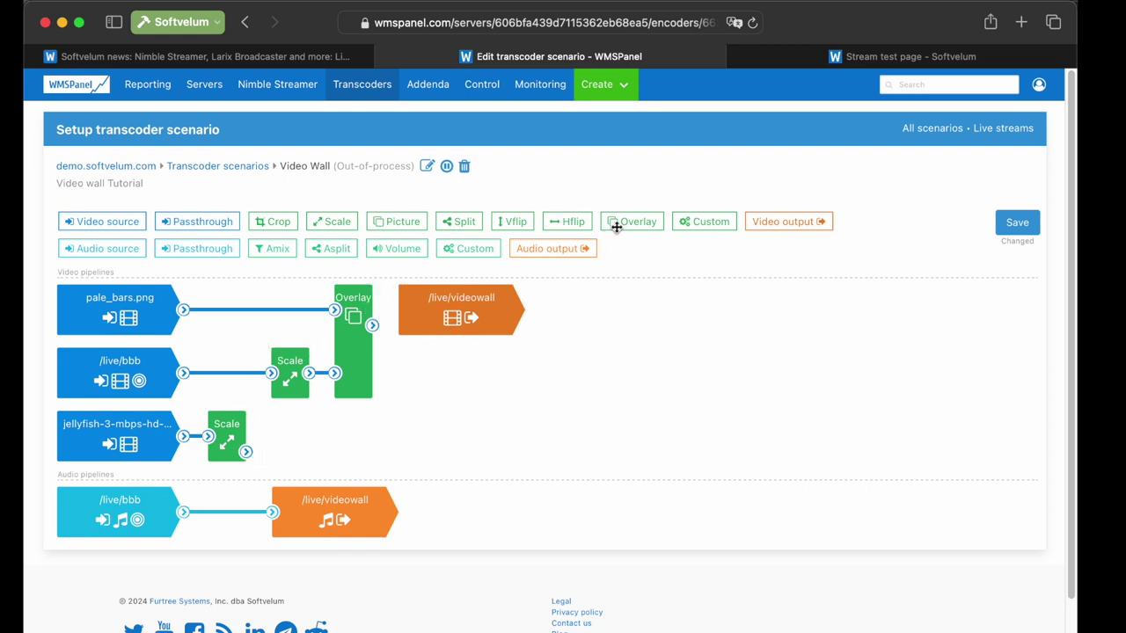
Add a second Overlay at x 960, y 0, fed by the first Overlay as main video and the jellyfish Scale filter.
left_click_drag(616, 227, 414, 370)
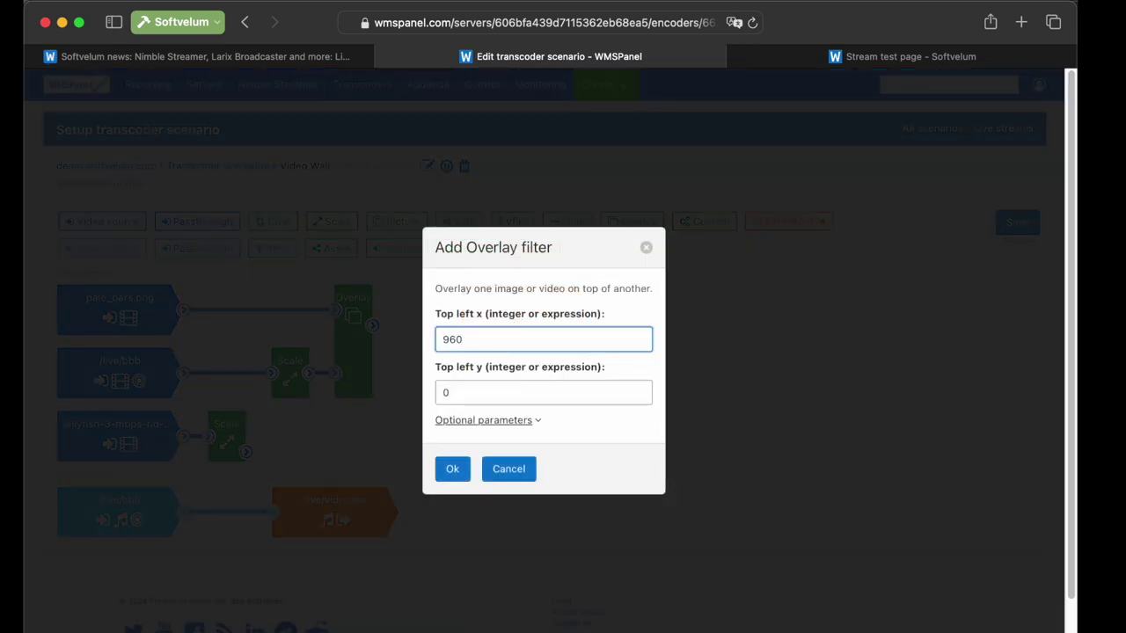
left_click(449, 468)
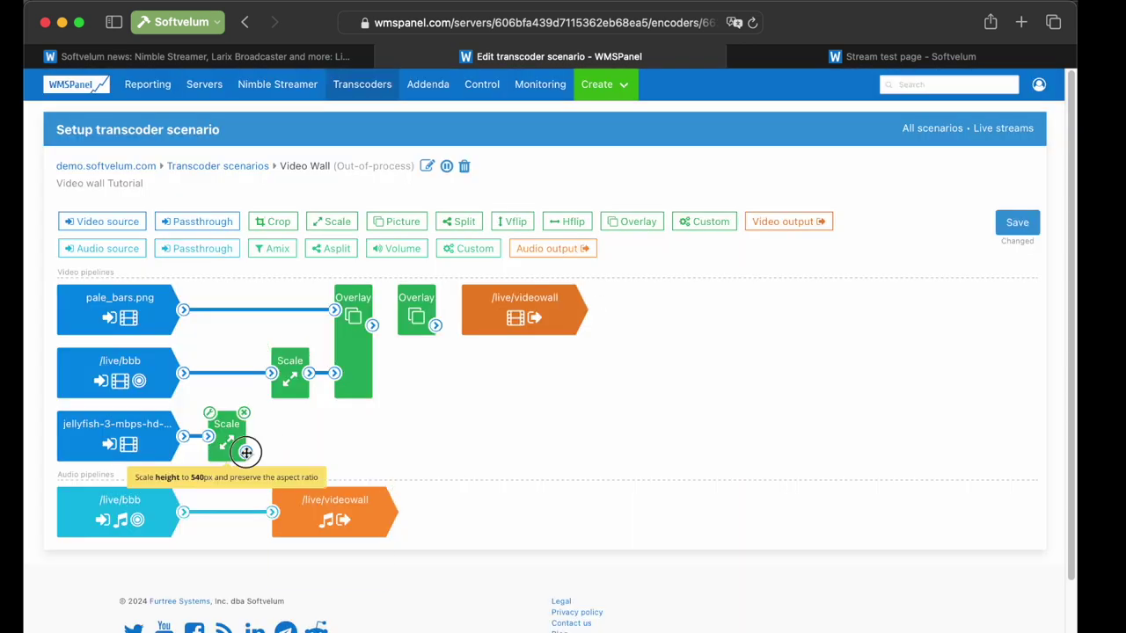
left_click_drag(246, 451, 373, 443)
left_click_drag(372, 324, 398, 309)
left_click_drag(246, 451, 528, 312)
double_click(409, 397)
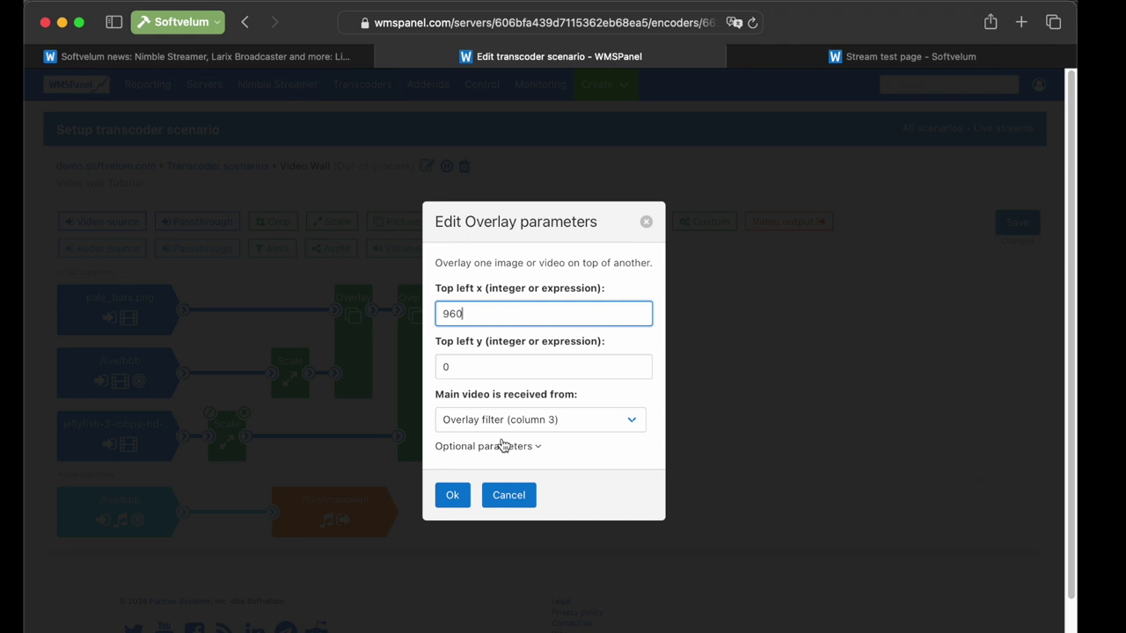
left_click(451, 497)
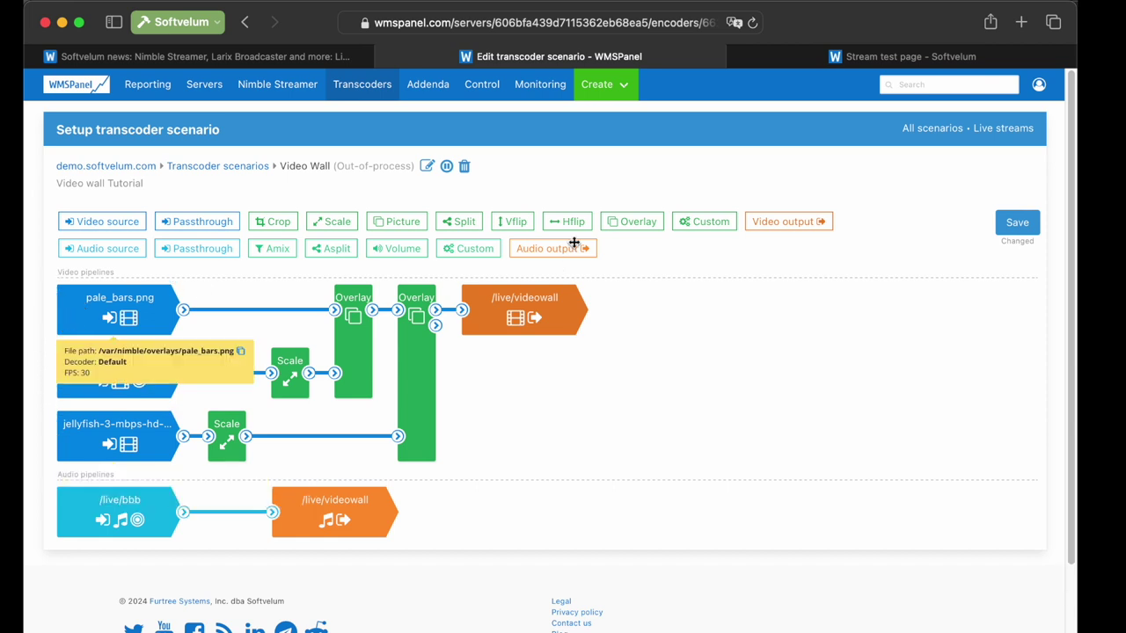
Save the scenario and check the /live/videowall picture on the stream test page.
left_click(1021, 223)
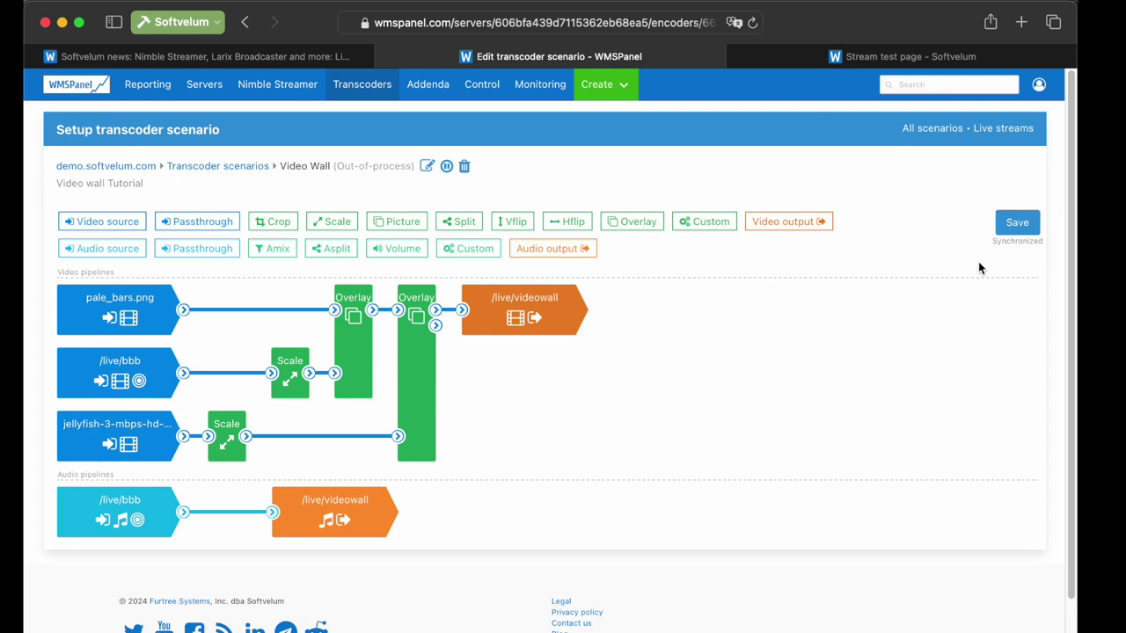
left_click(880, 56)
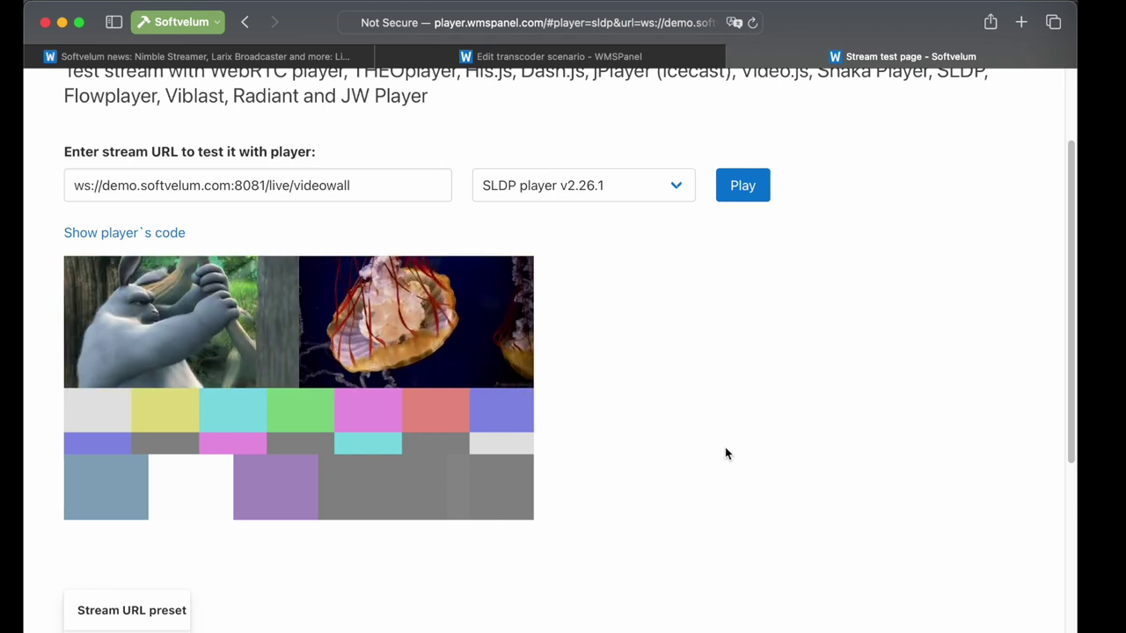
mouse_move(379, 343)
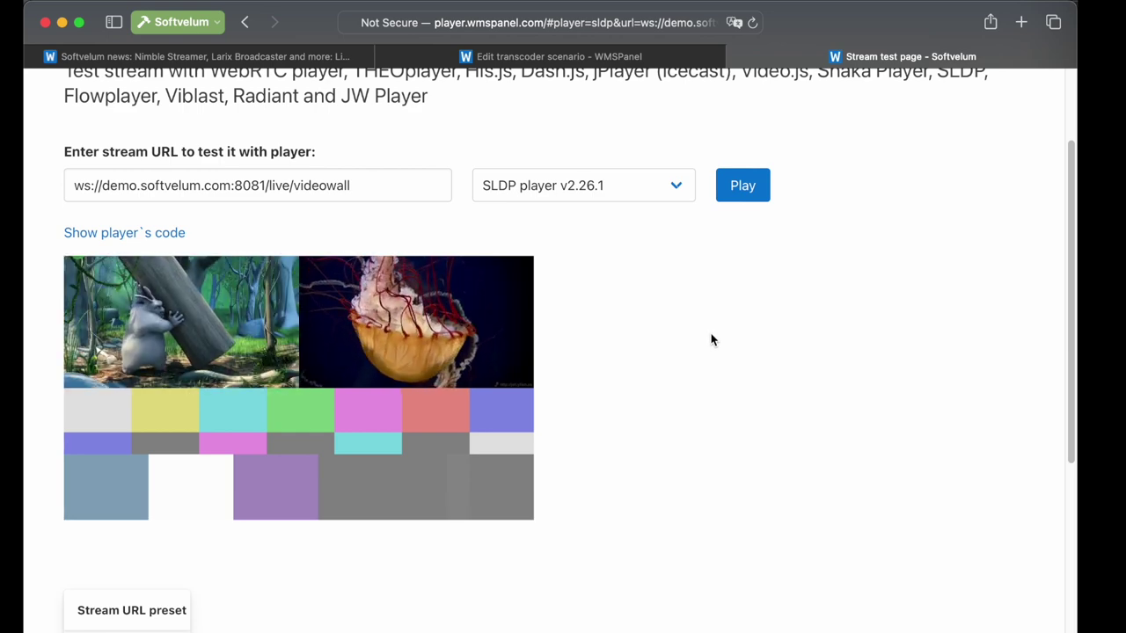
Back in the scenario, add a video source with application live, stream tos and PTS adjustment enabled.
left_click(554, 57)
left_click_drag(101, 221, 125, 509)
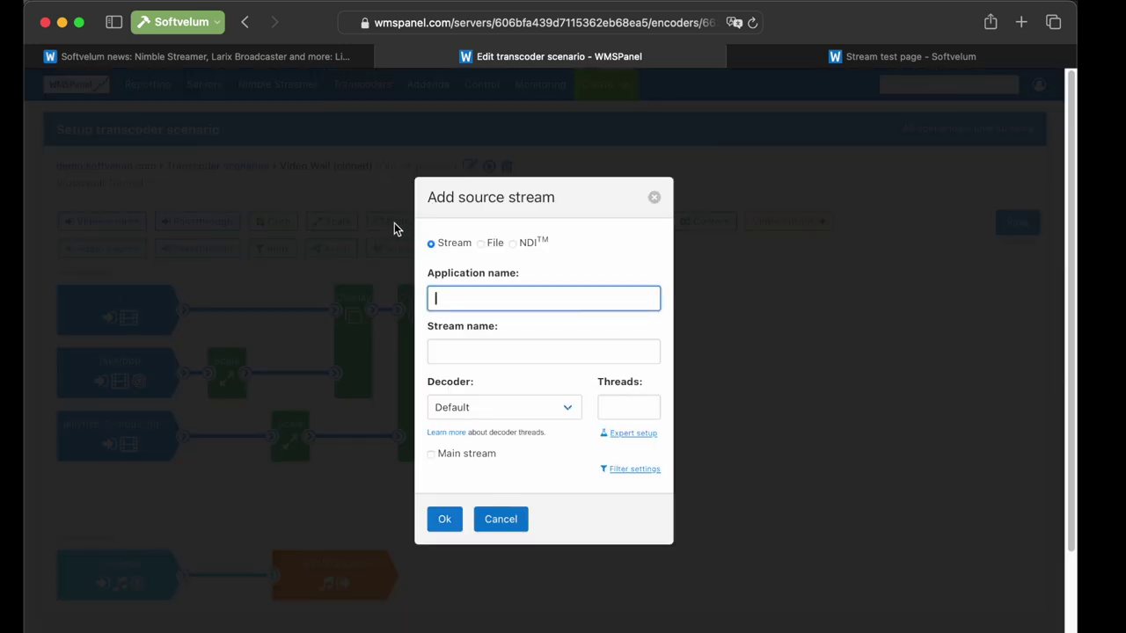
type("live")
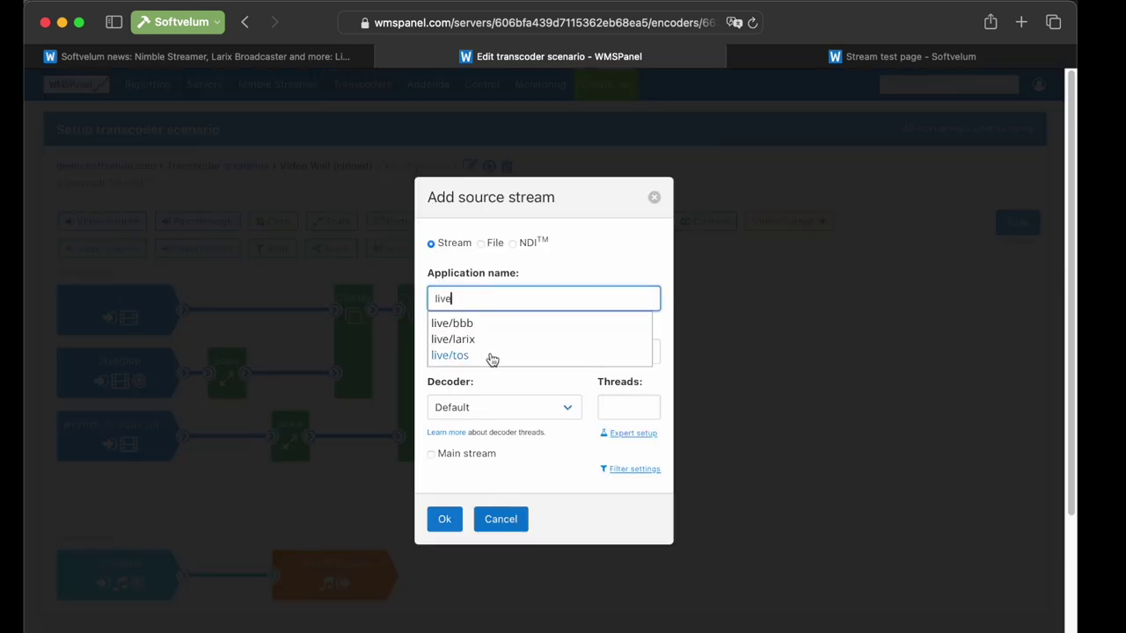
left_click(491, 356)
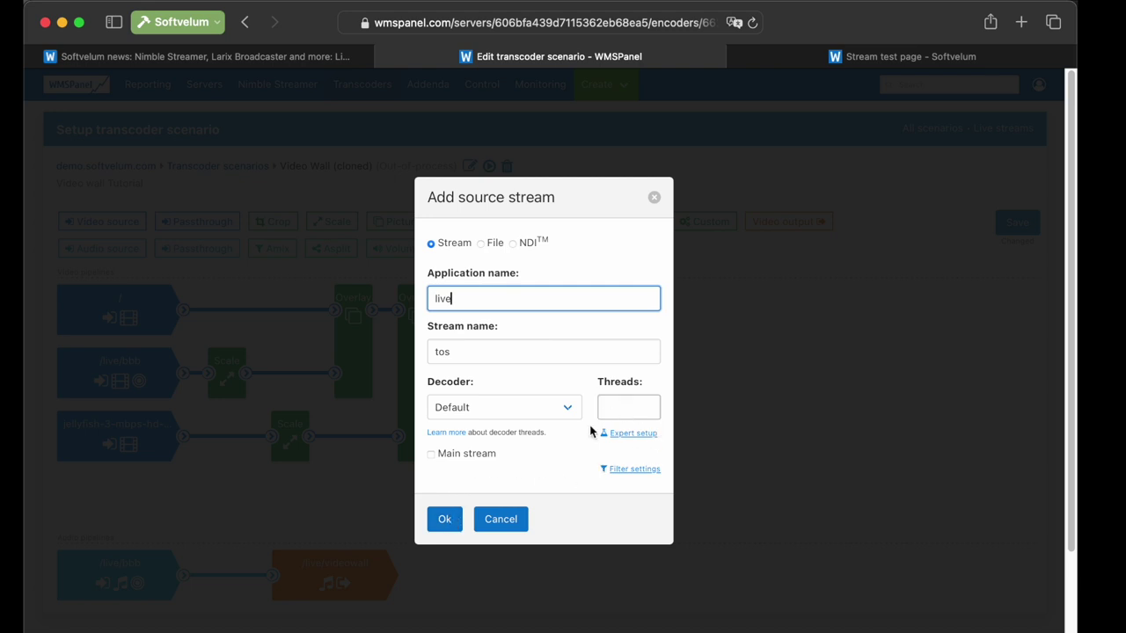
left_click(627, 434)
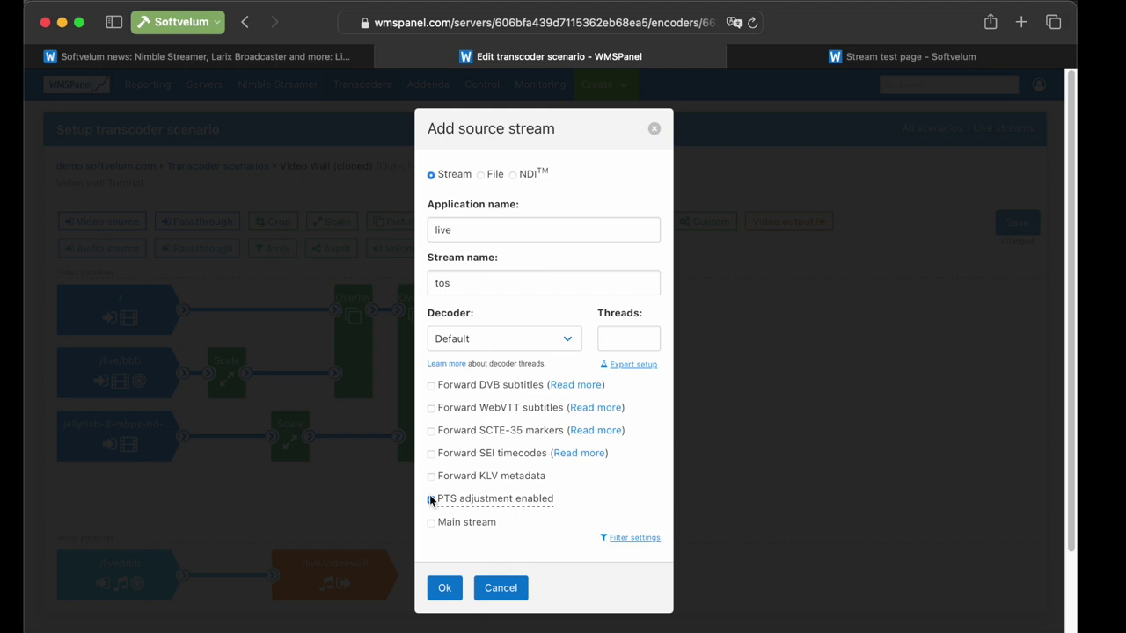
left_click(444, 589)
Add a Scale filter with height 540 and preserved aspect ratio to the /live/tos pipeline.
left_click_drag(321, 224, 245, 497)
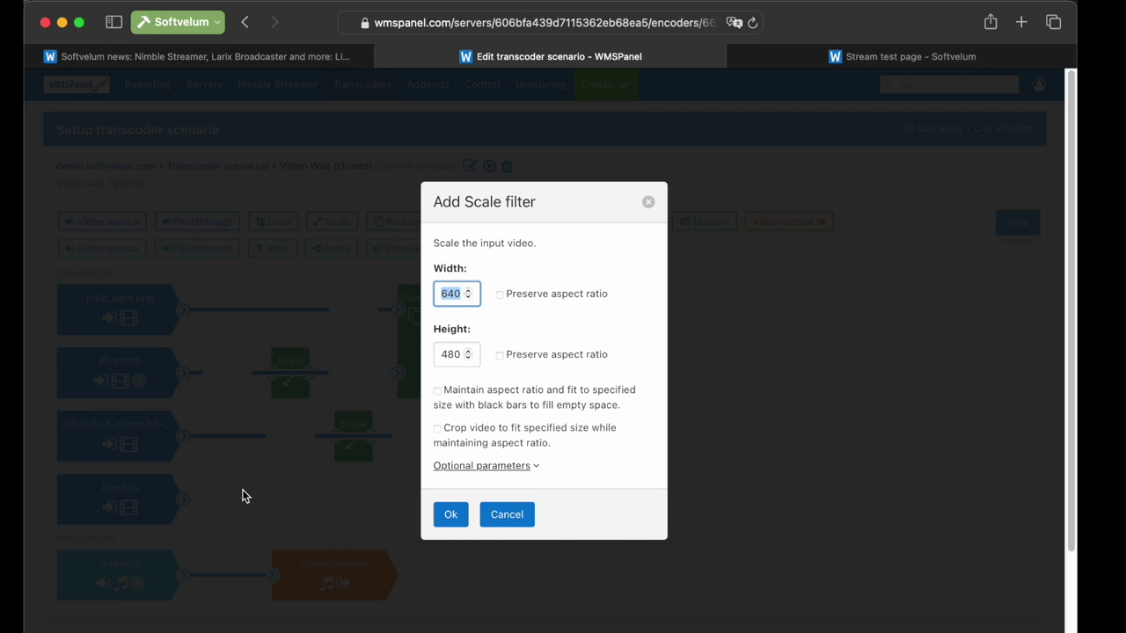
double_click(452, 356)
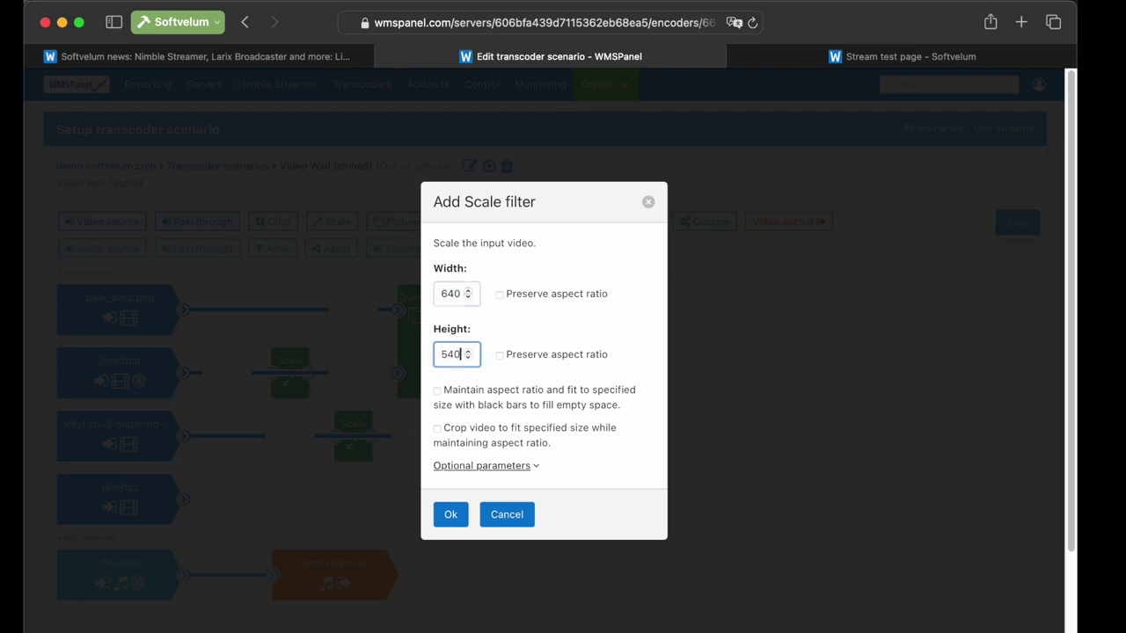
type("540")
left_click(500, 356)
left_click(456, 520)
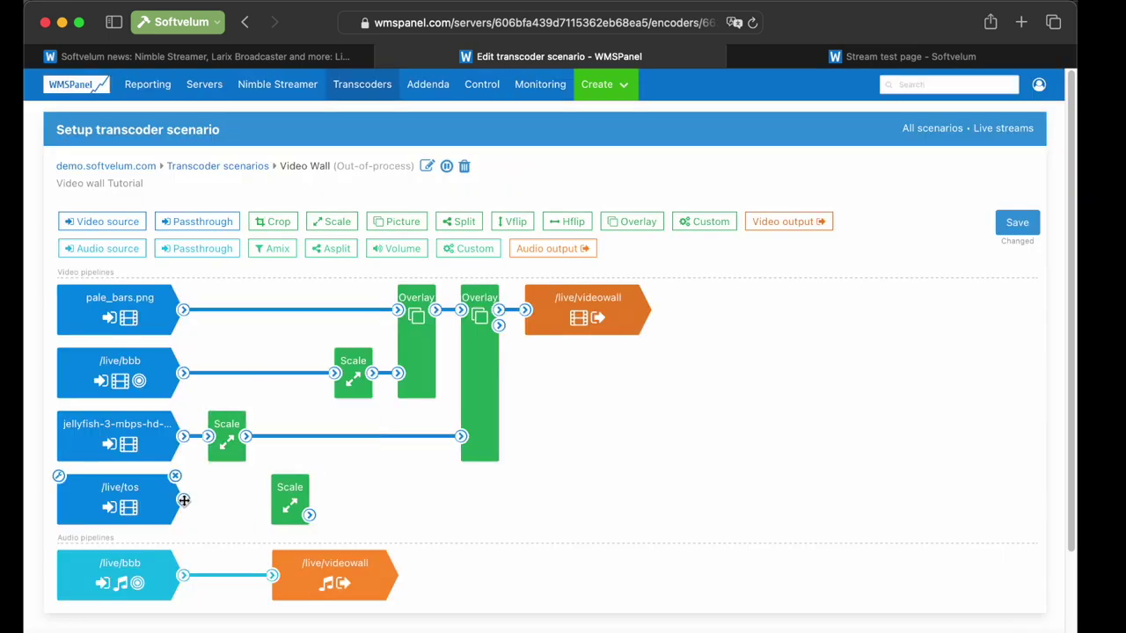
Add a third Overlay before the video output with top left x 0 and y 540.
left_click(523, 312)
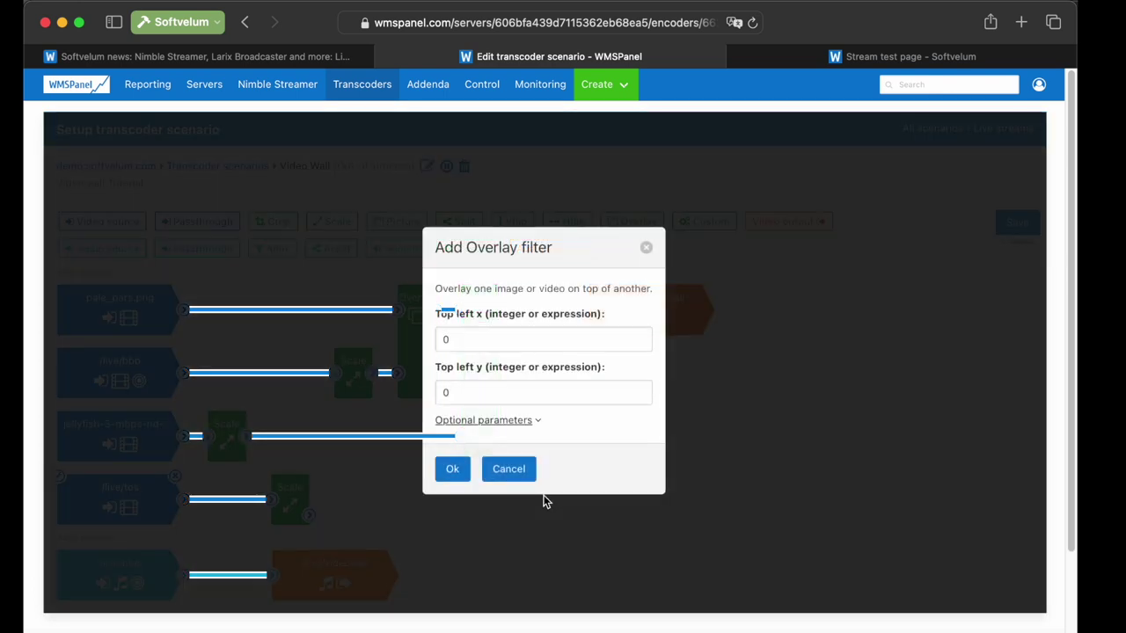
double_click(532, 392)
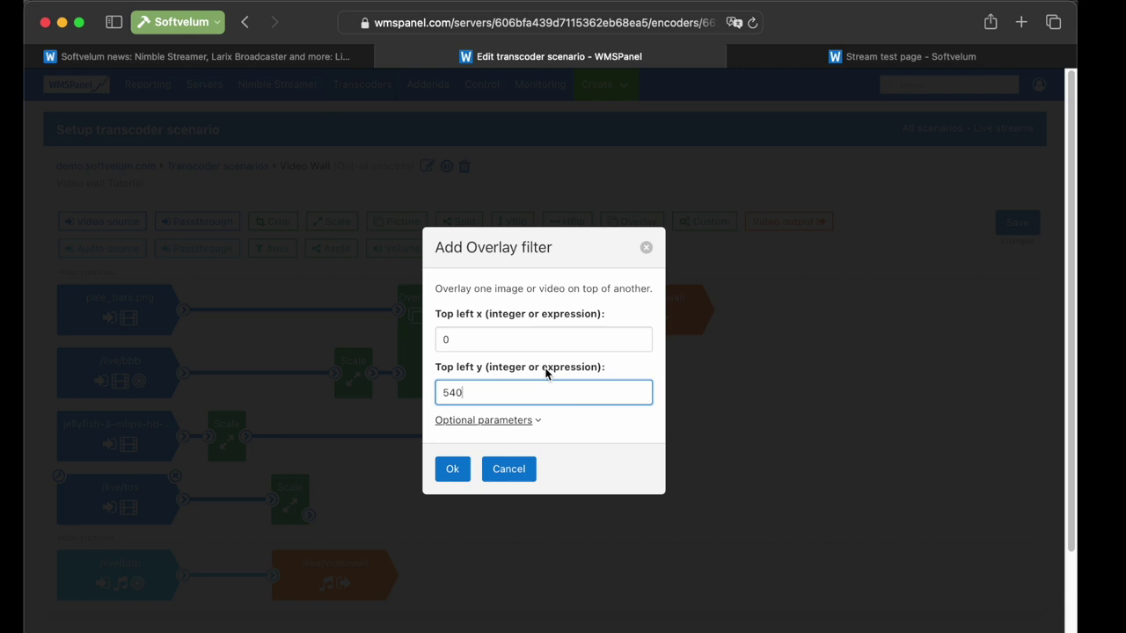
left_click(446, 475)
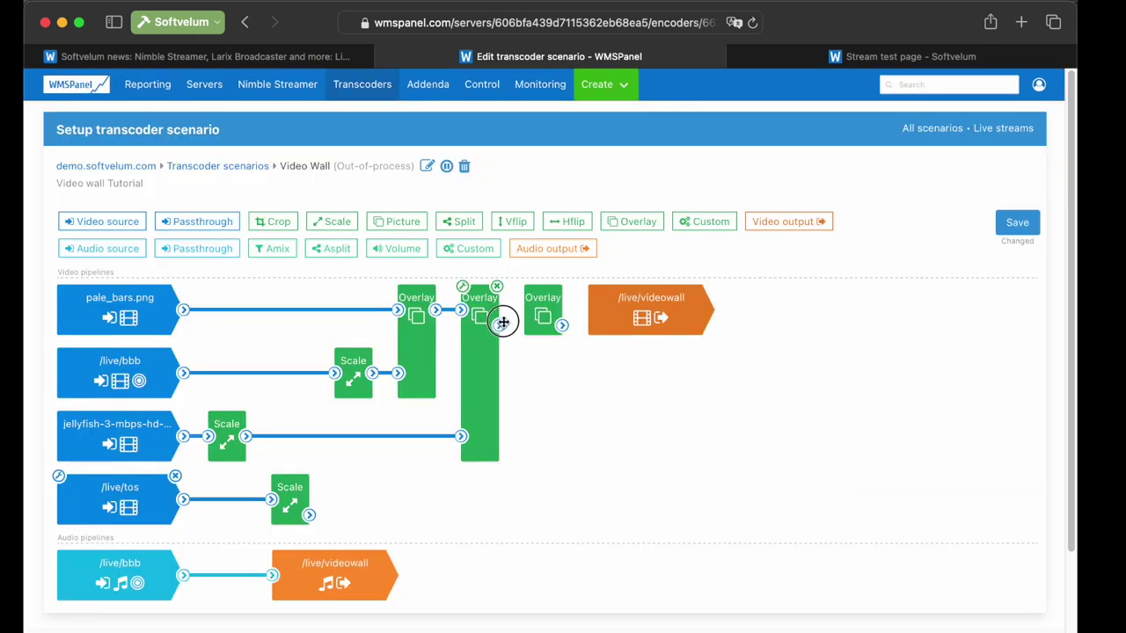
Connect the second Overlay as main video and the /live/tos Scale filter to the third Overlay, and save the scenario.
left_click_drag(499, 324, 524, 310)
left_click_drag(315, 516, 556, 315)
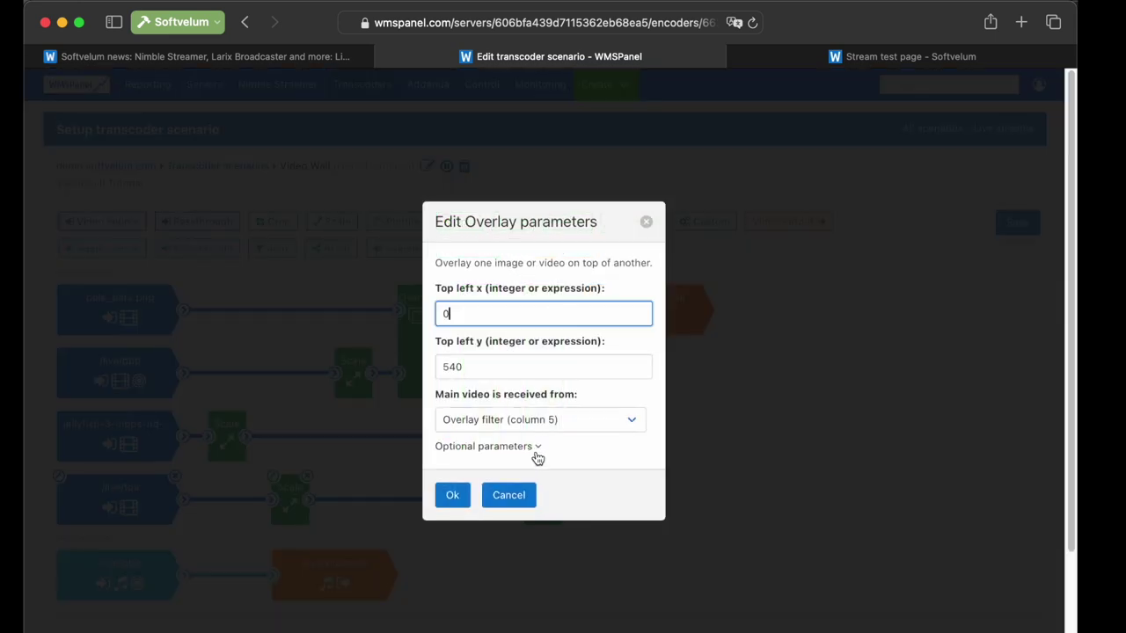
left_click(462, 501)
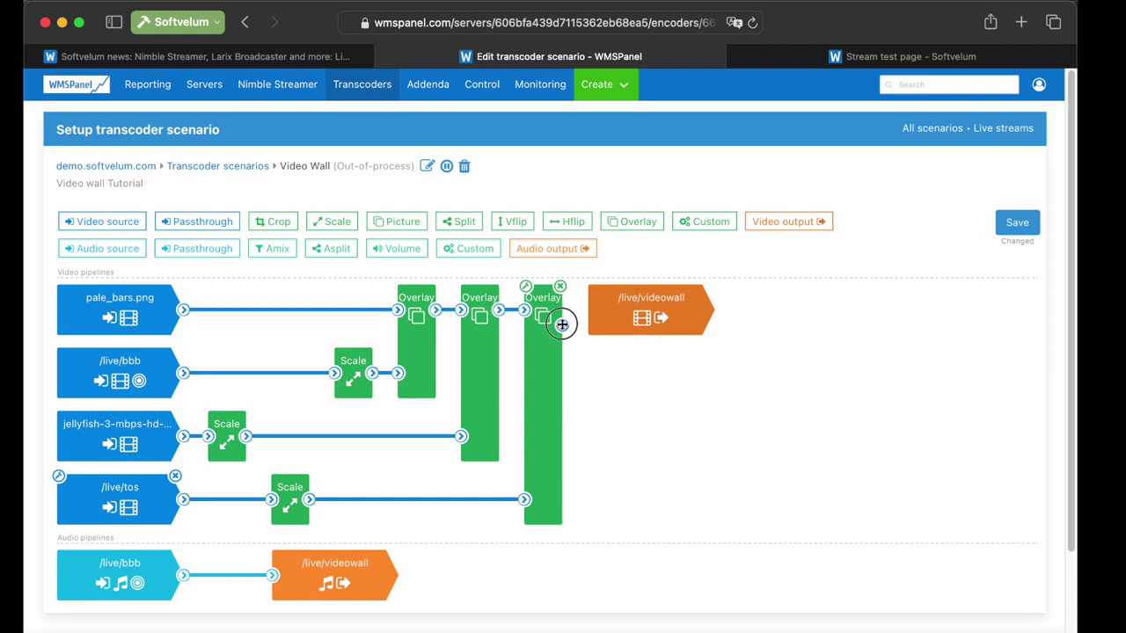
left_click(1017, 221)
Add a video source with application live, stream larix and PTS adjustment enabled.
left_click_drag(117, 220, 131, 573)
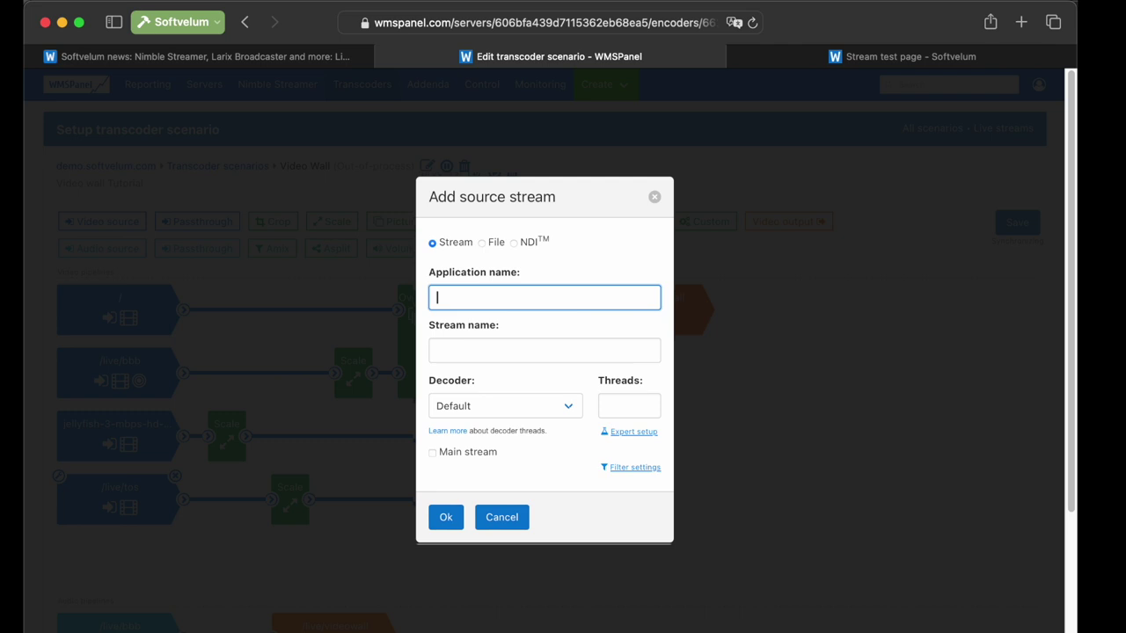
type("live")
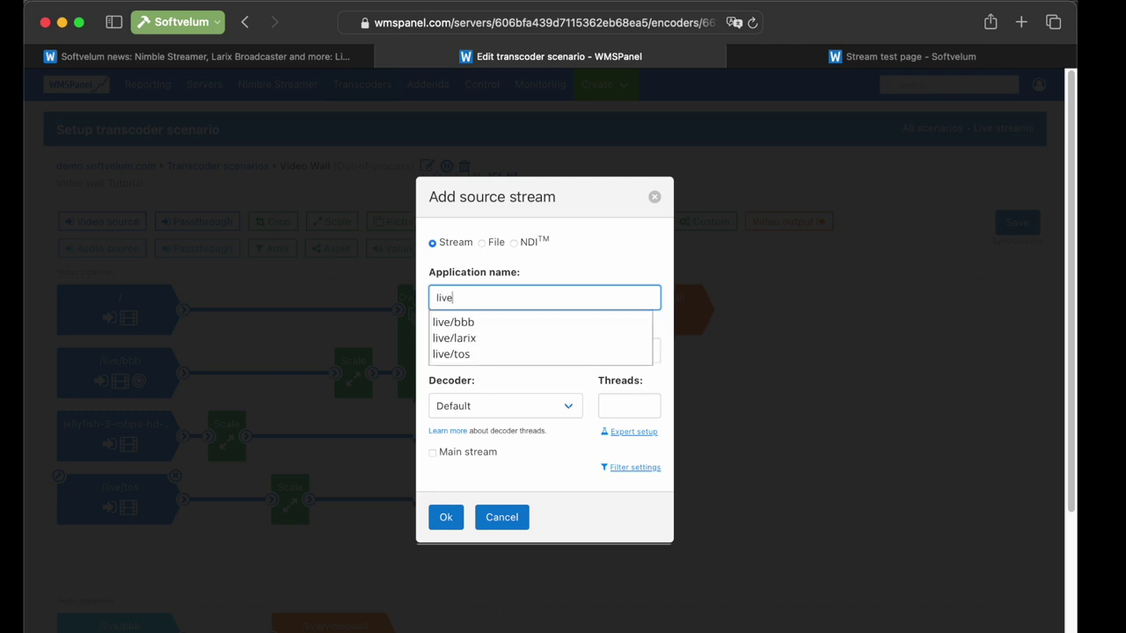
left_click(481, 342)
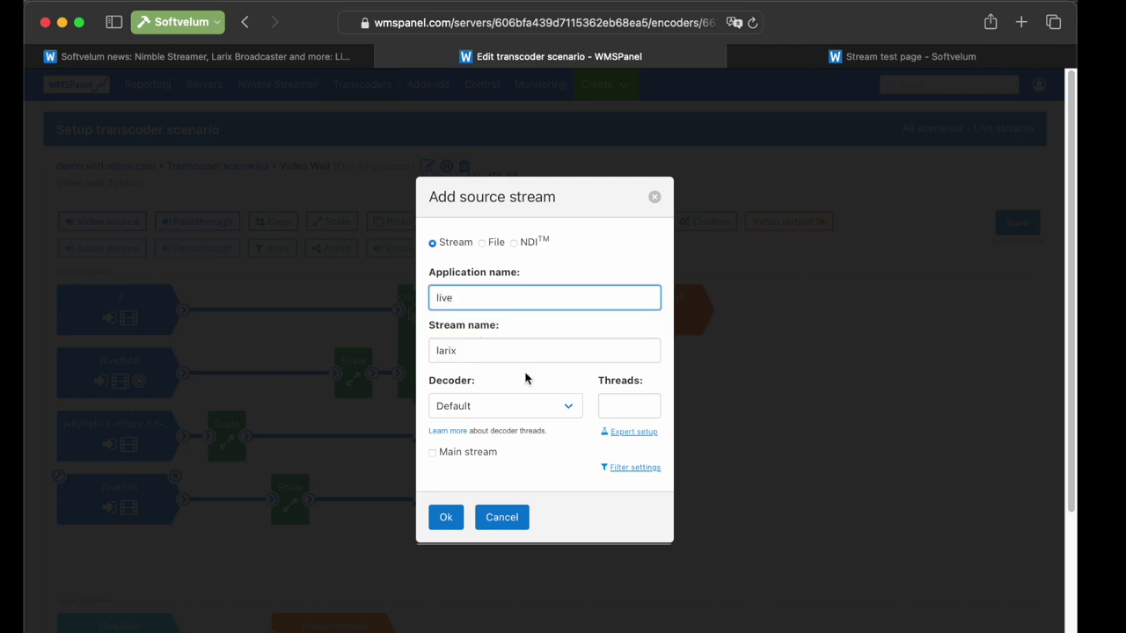
left_click(630, 432)
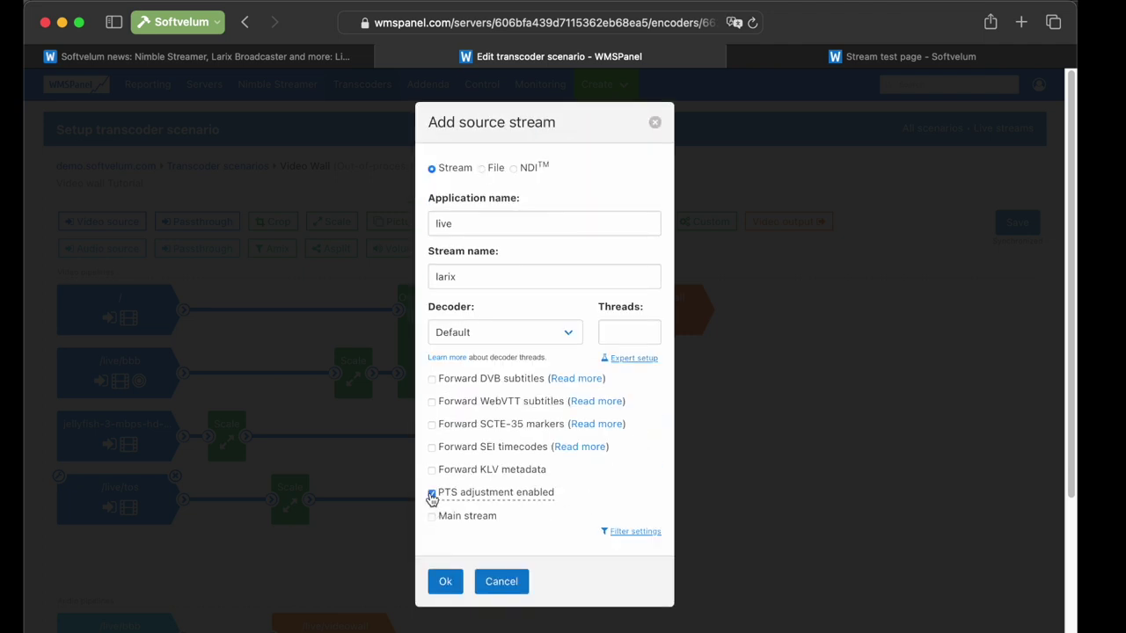
left_click(445, 584)
Add a Scale filter with height 540 to the /live/larix pipeline and connect the source to it.
left_click_drag(343, 221, 257, 570)
double_click(448, 355)
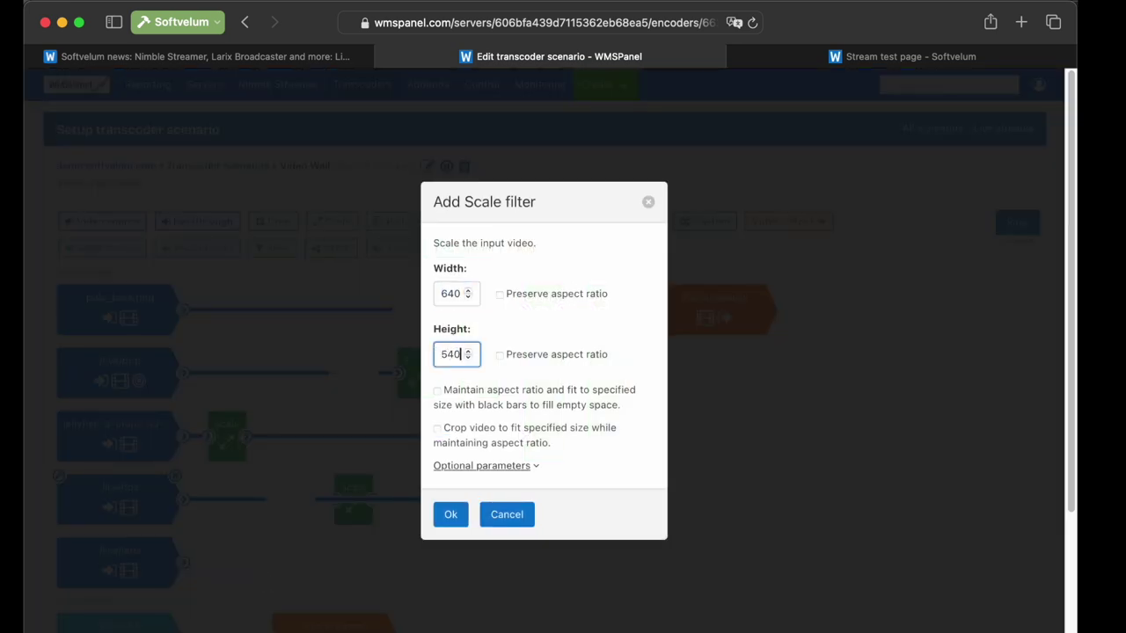
type("540")
left_click(468, 521)
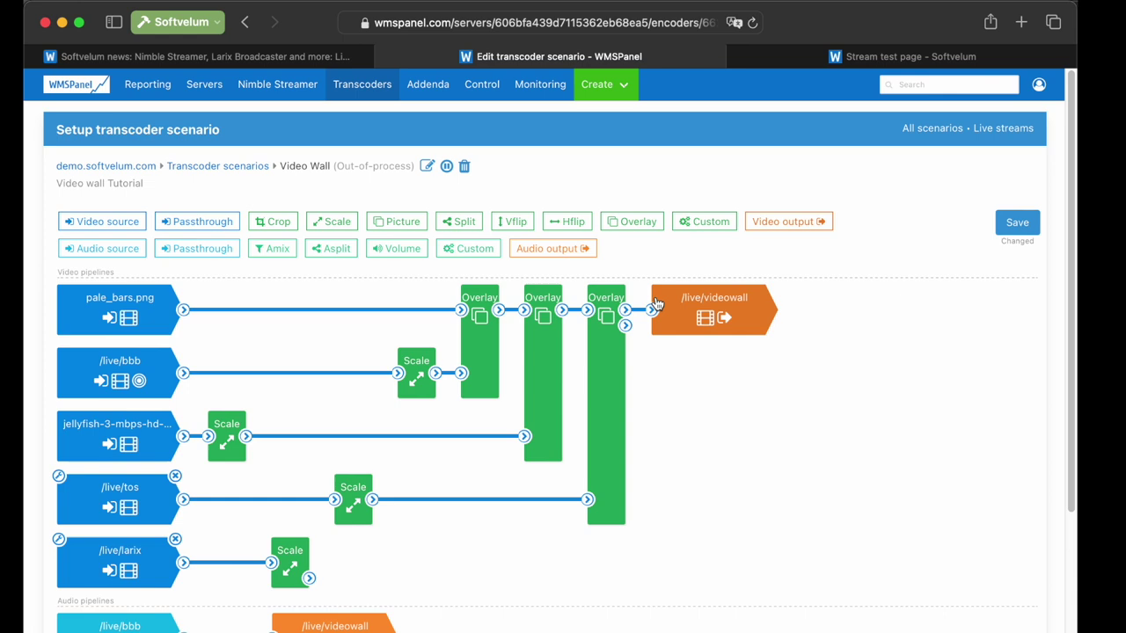
Add a fourth Overlay filter before the /live/videowall output with top left x 960 and y 540.
left_click_drag(633, 221, 660, 362)
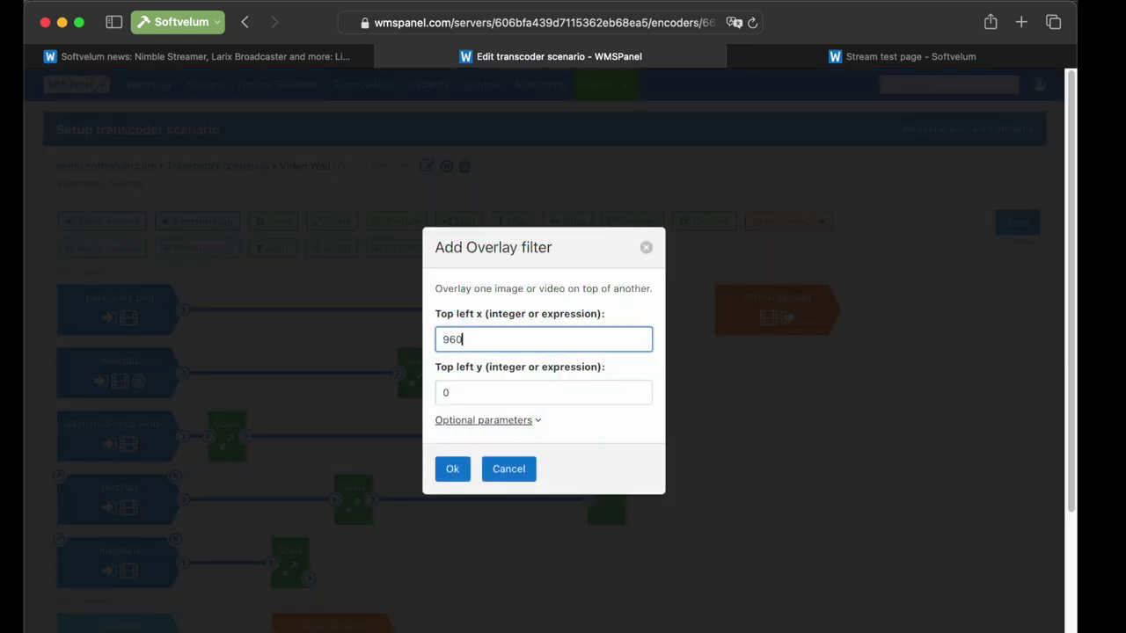
key("Tab")
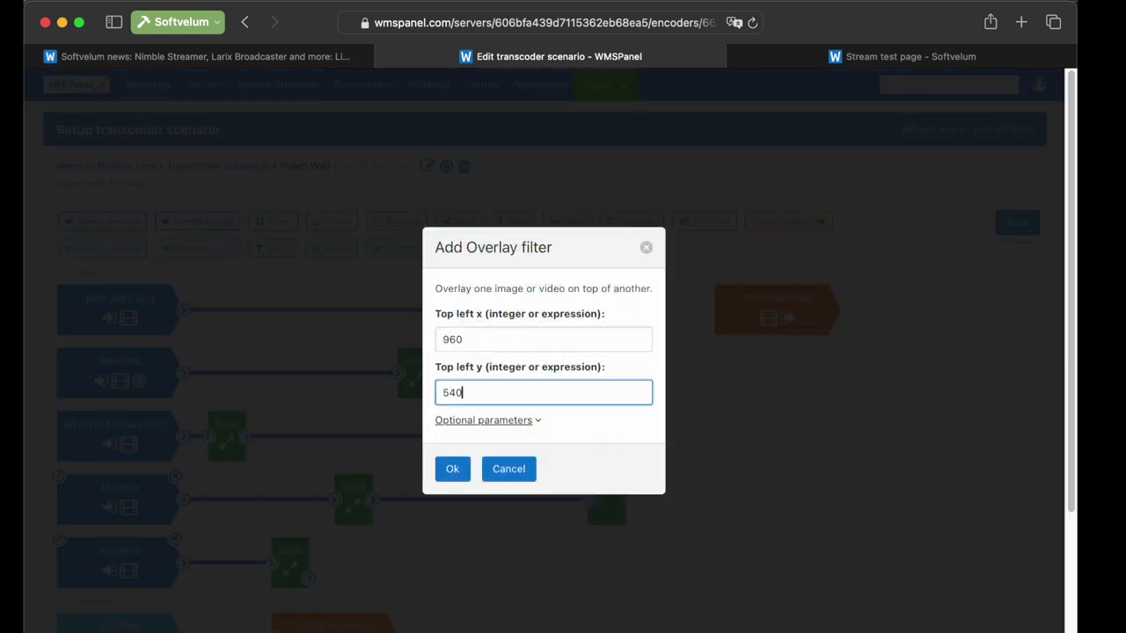
left_click(454, 475)
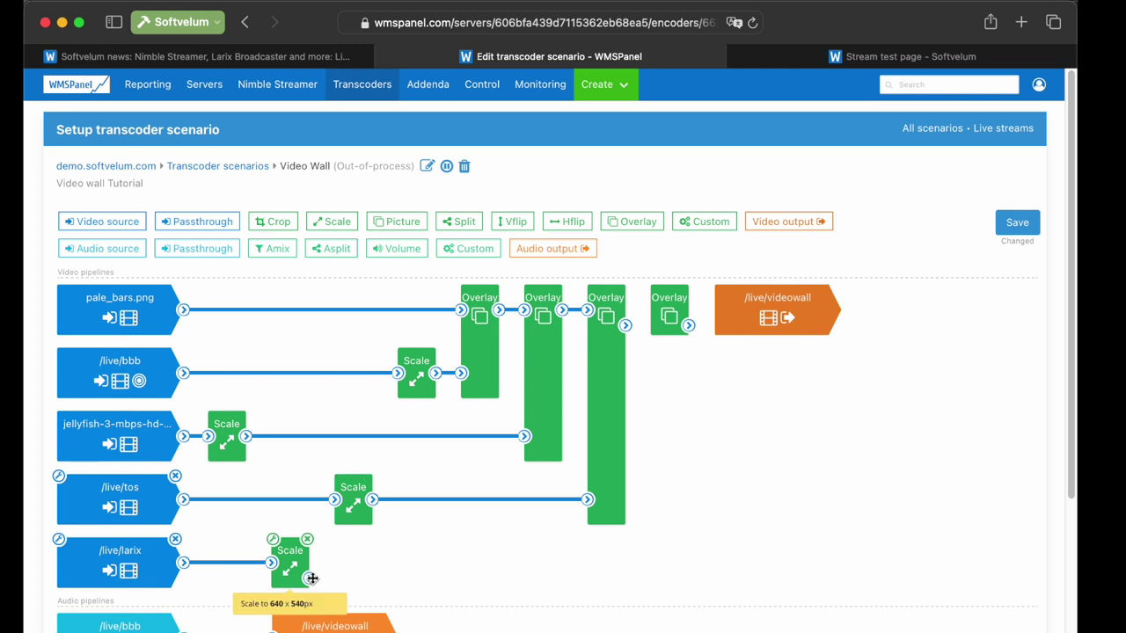
Connect the third Overlay, the /live/larix Scale filter and the video output to the fourth Overlay, and save the scenario.
left_click_drag(626, 326, 650, 310)
left_click_drag(309, 578, 791, 321)
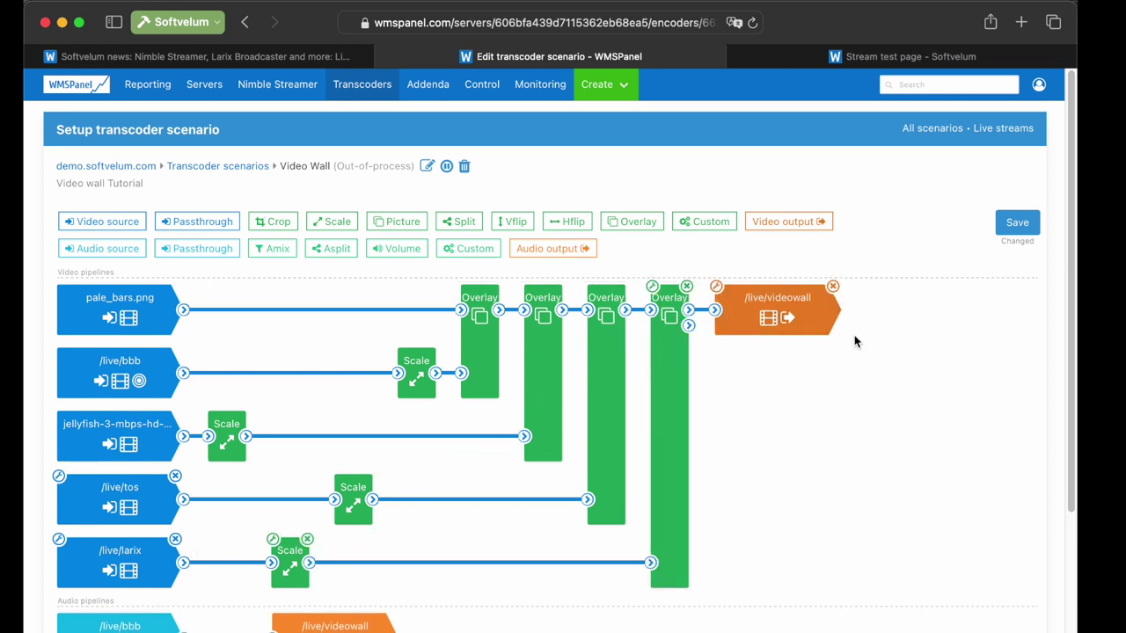
left_click(1017, 222)
From the live streams list, open the /live/videowall sample URL ws://demo.softvelum.com:8081/live/videowall on the stream test page.
left_click(1008, 95)
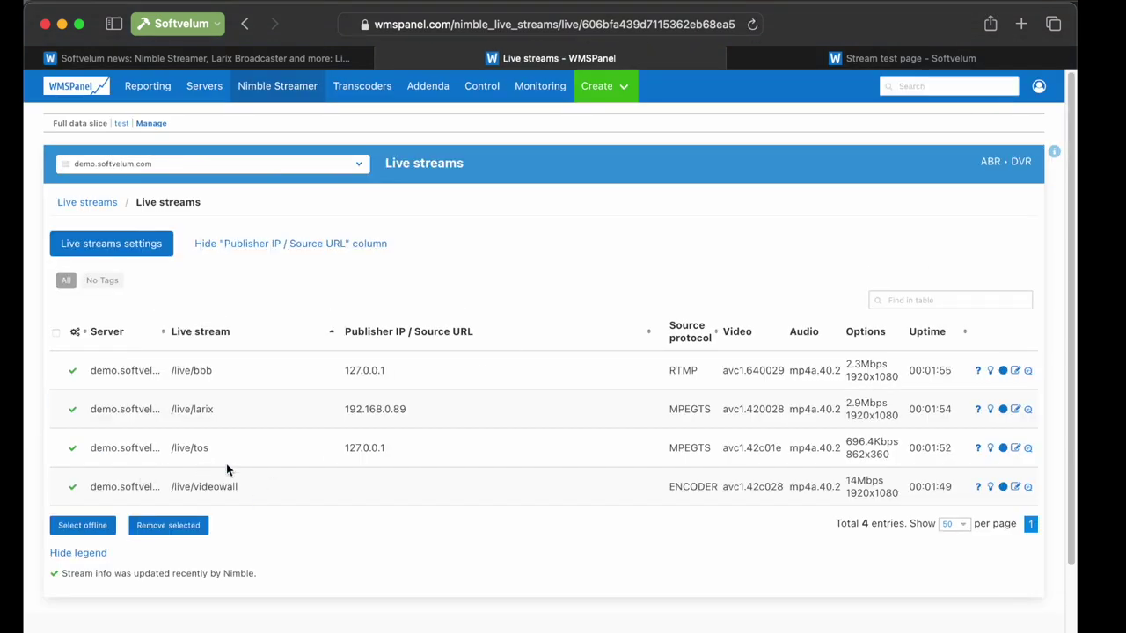
left_click(977, 487)
left_click(508, 219)
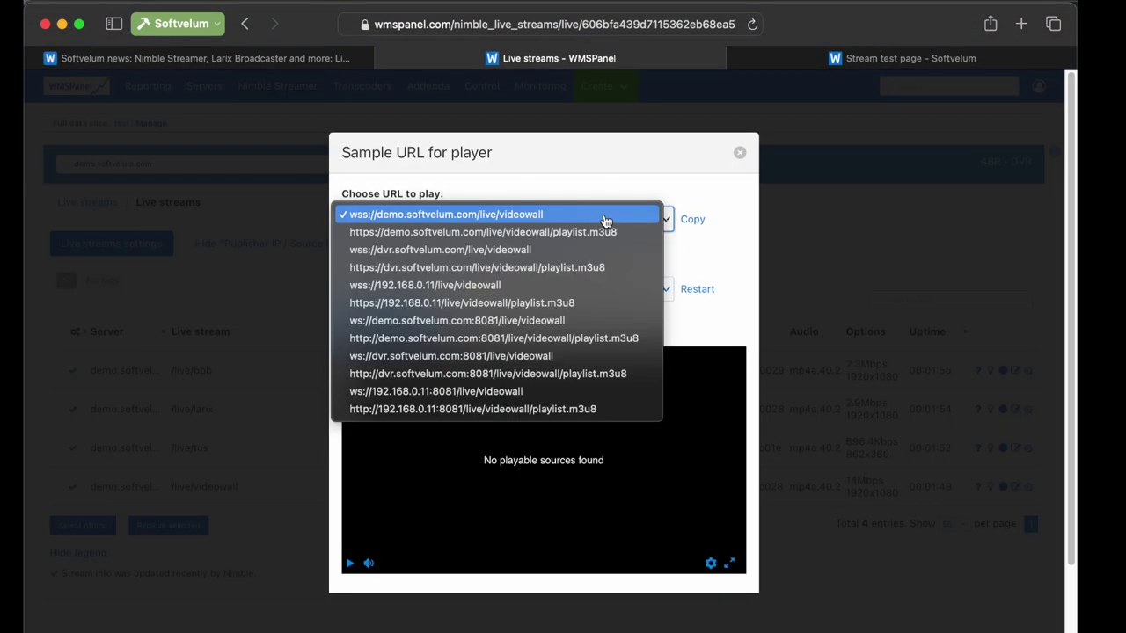
left_click(495, 312)
left_click(486, 403)
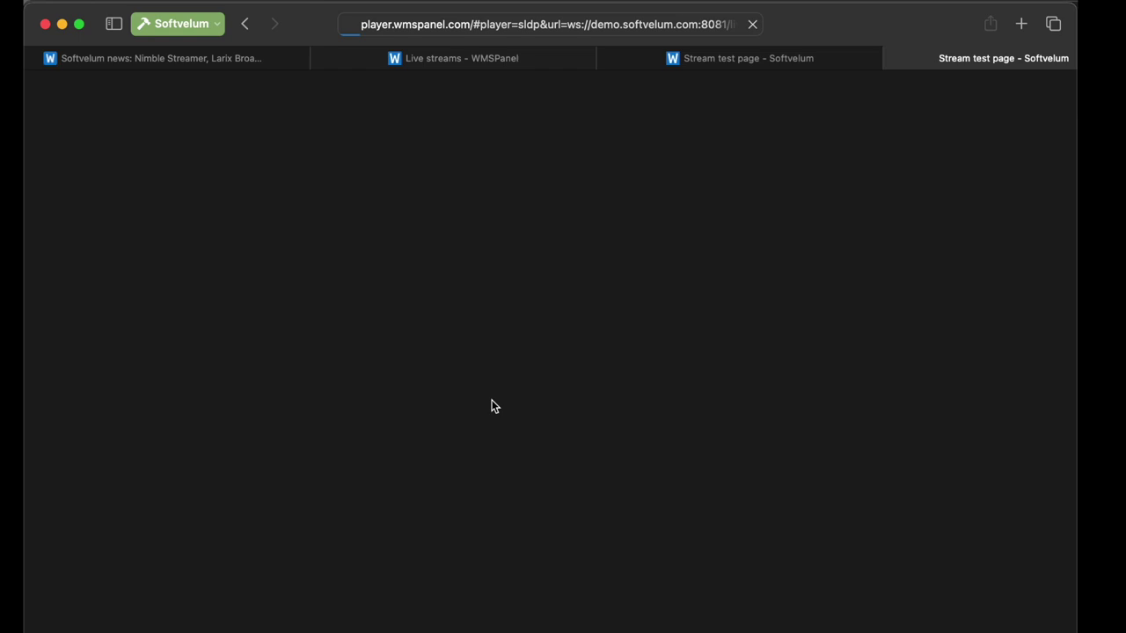
Play the videowall stream with the SLDP player and check the complete four-picture layout.
left_click(743, 313)
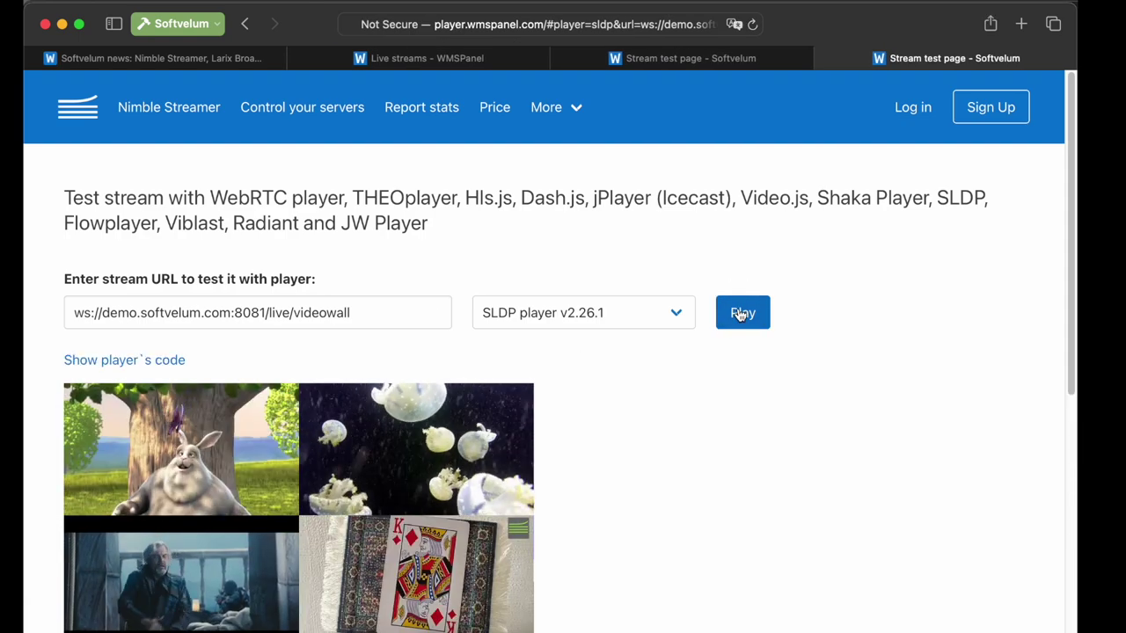
scroll(741, 315, "down", 1)
scroll(740, 315, "down", 2)
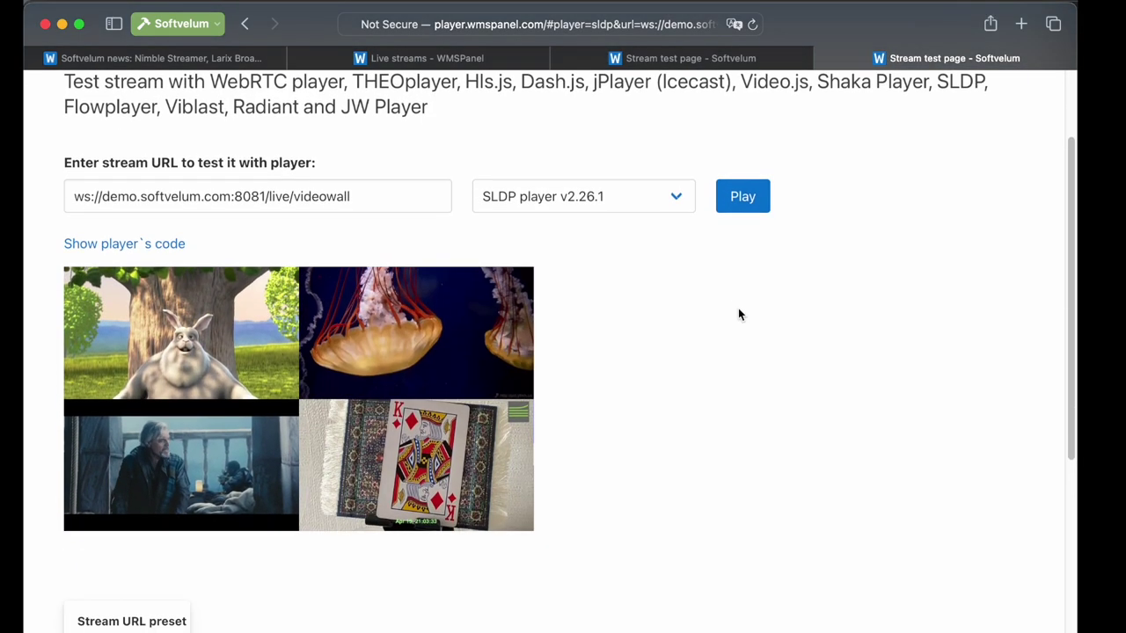